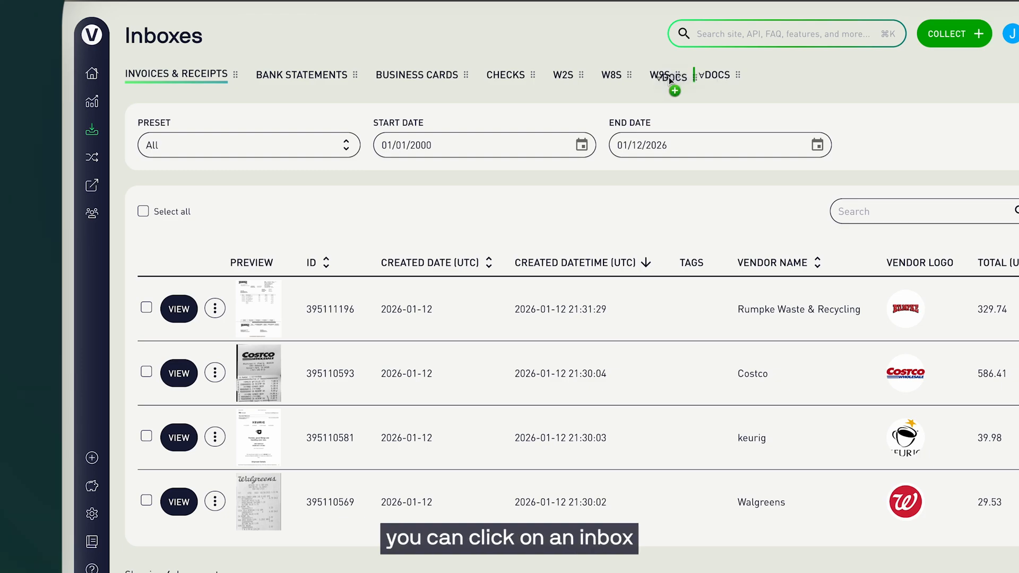
Reorder the inboxes so that vDocs comes directly after Invoices & Receipts.
left_click_drag(669, 78, 559, 88)
left_click_drag(405, 77, 286, 77)
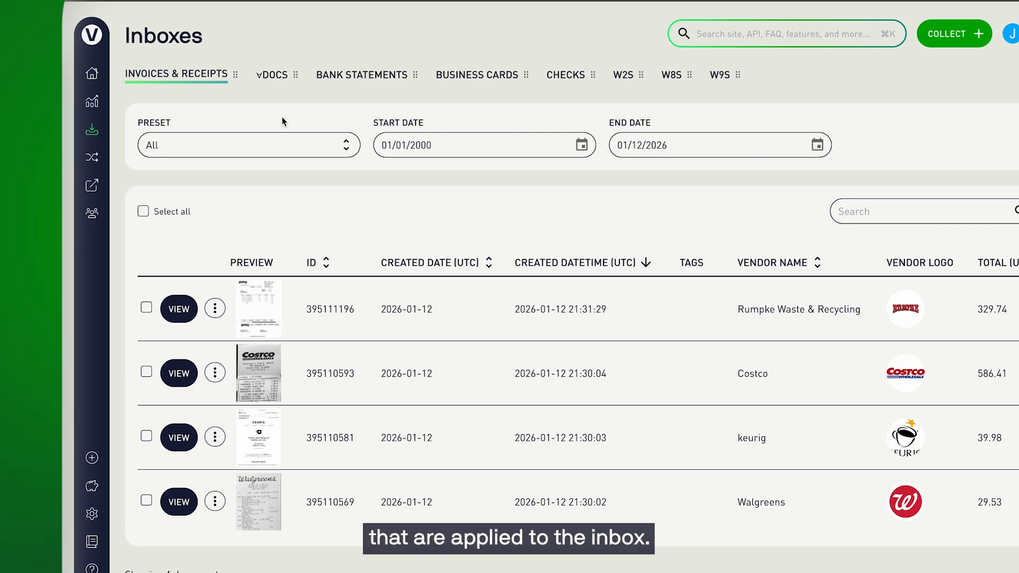
Inspect the inbox filters, including the date presets, the start and end date calendars, and the advanced filters.
left_click(286, 153)
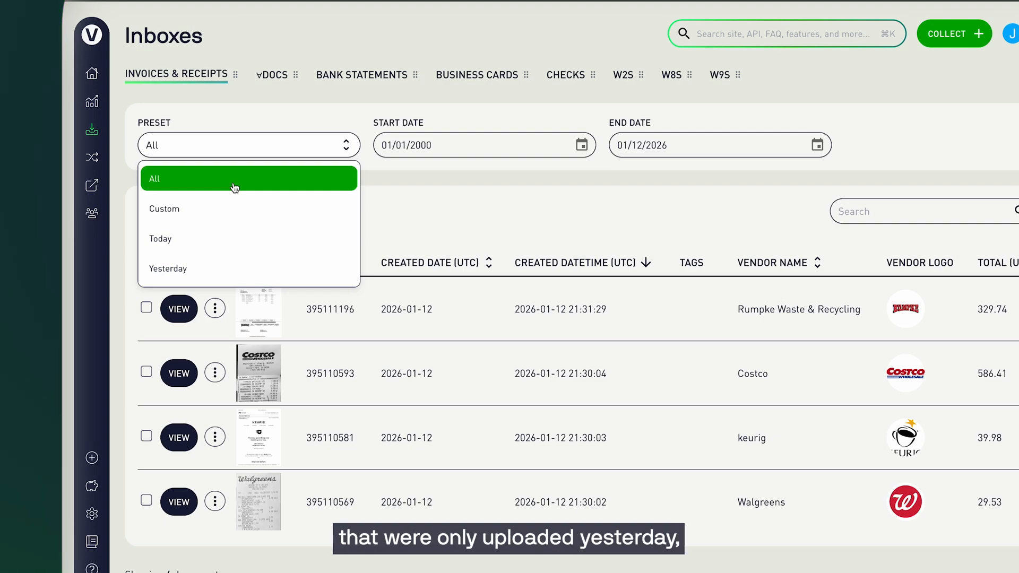
left_click(425, 173)
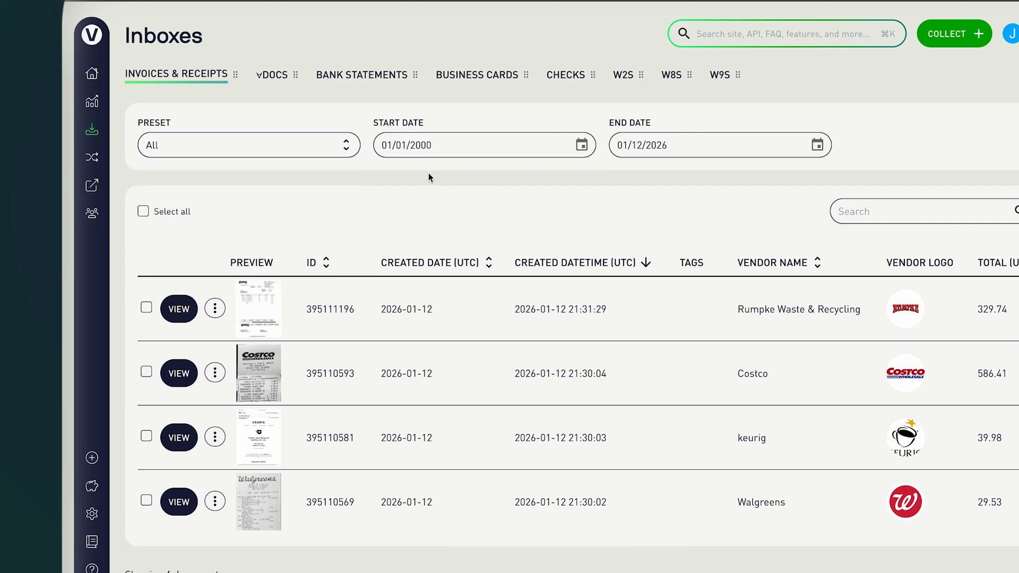
left_click(582, 144)
left_click(655, 173)
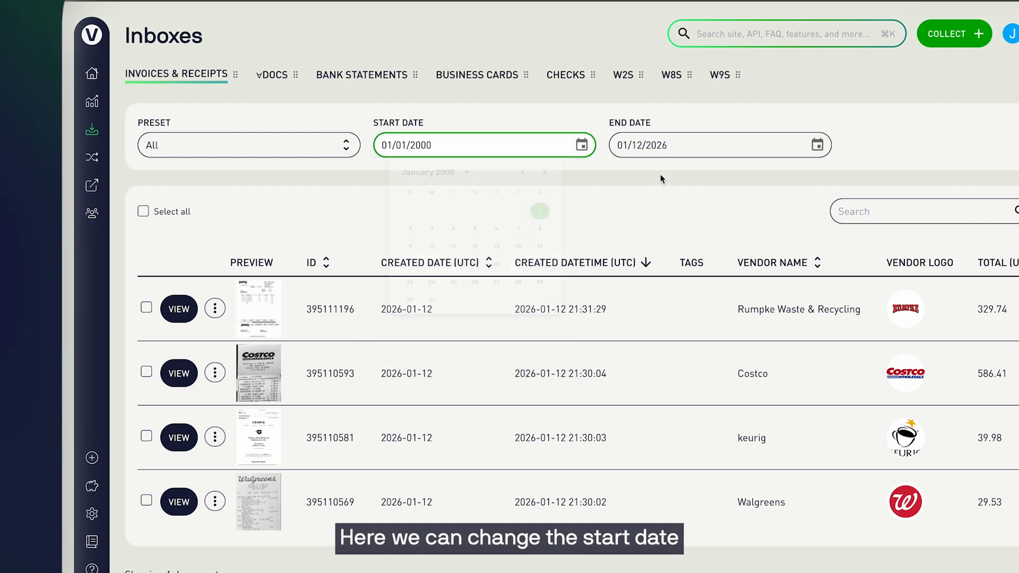
left_click(818, 145)
left_click(908, 148)
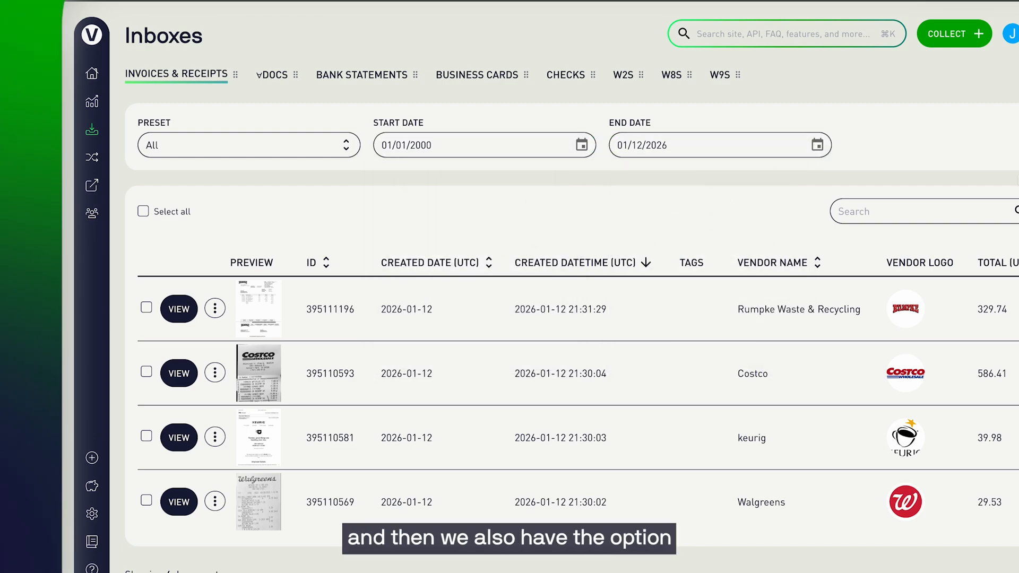
left_click(1018, 143)
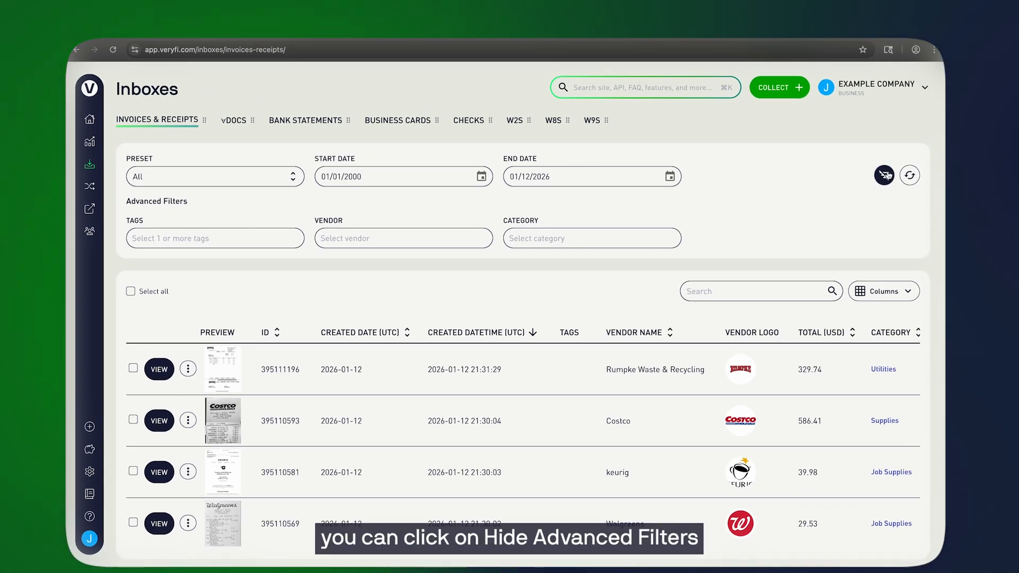
left_click(885, 175)
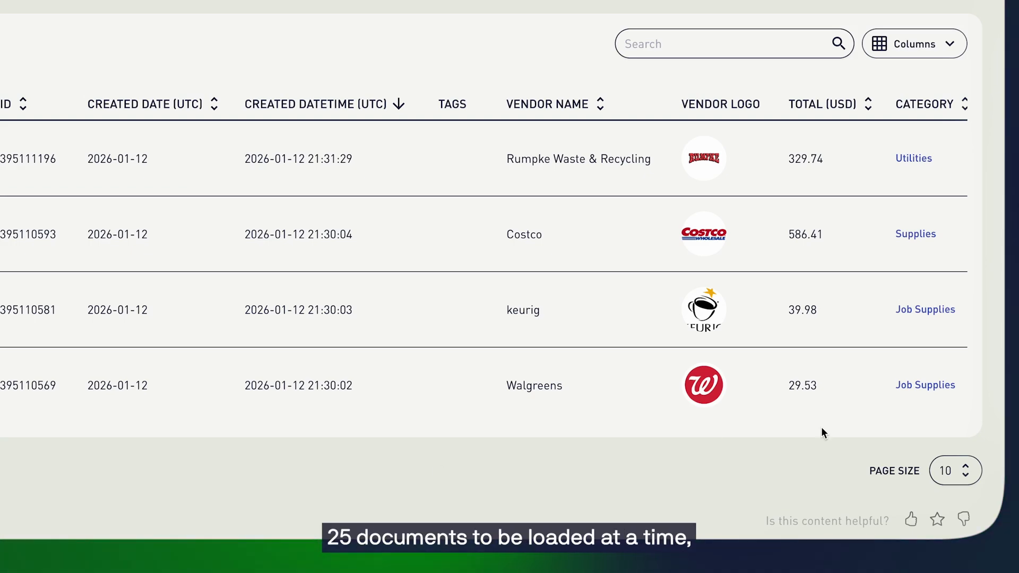
View the available page sizes and the document count in the table footer.
left_click(951, 471)
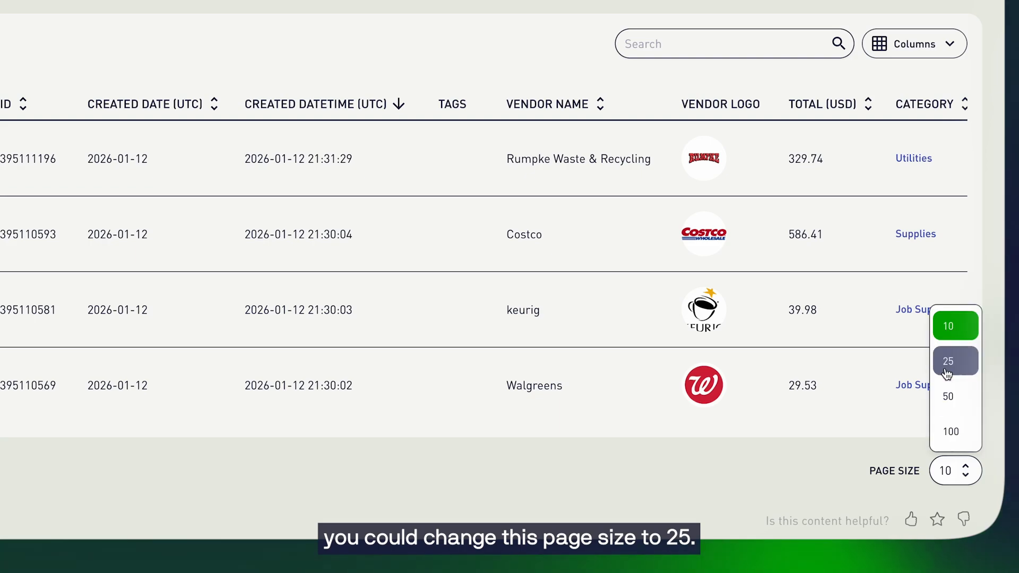
left_click(752, 471)
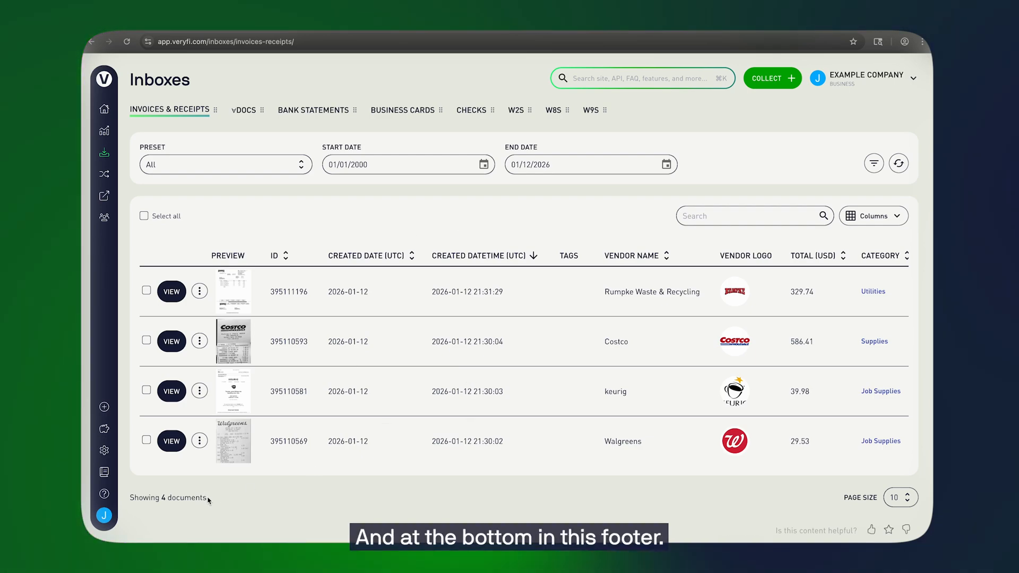
left_click_drag(207, 500, 130, 499)
left_click(239, 498)
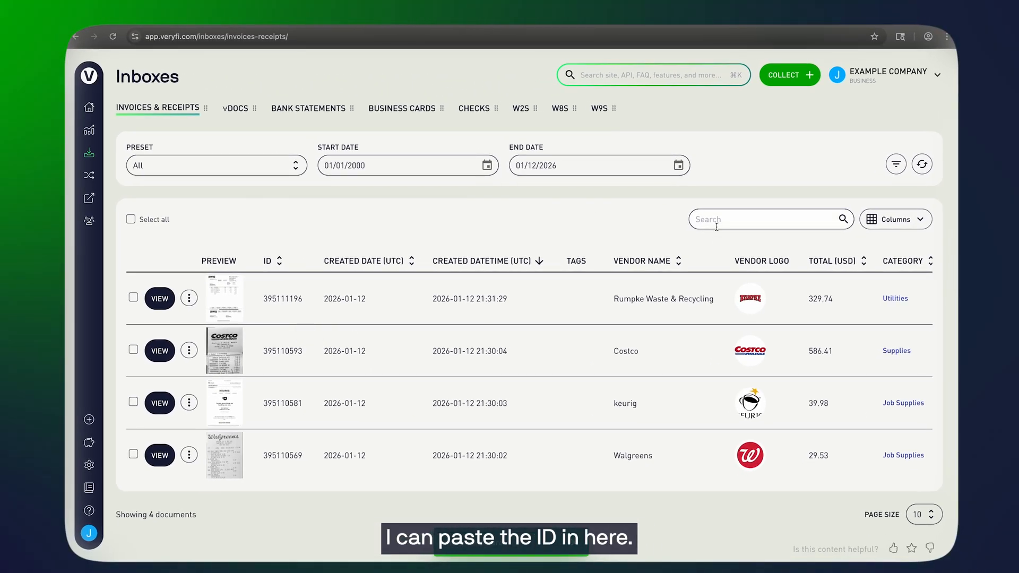
Search the Invoices & Receipts inbox for document ID 395110593.
left_click(717, 227)
type("395110593")
key("Return")
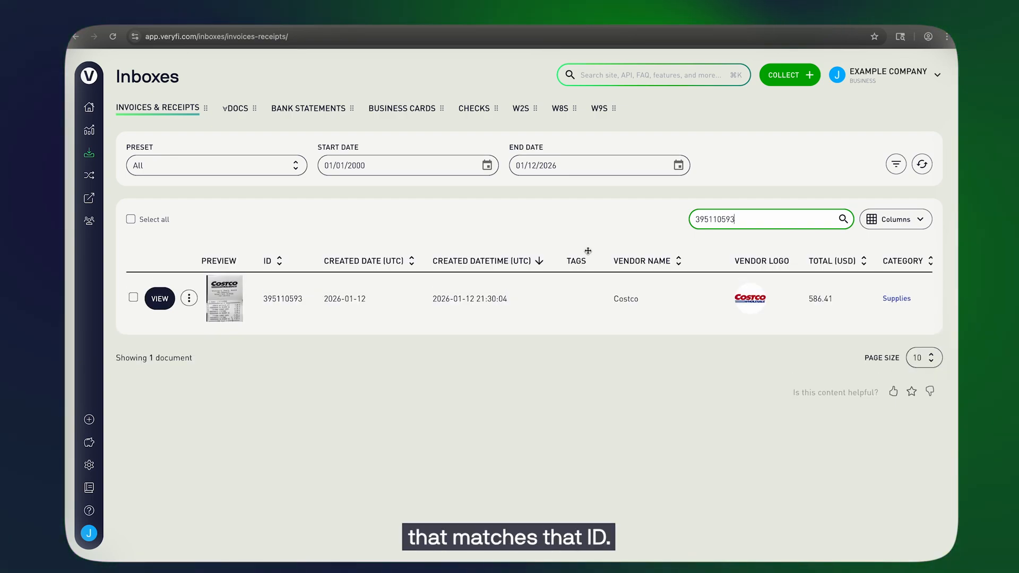
Clear the document search and reload the full list.
key("super+a")
key("BackSpace")
key("Return")
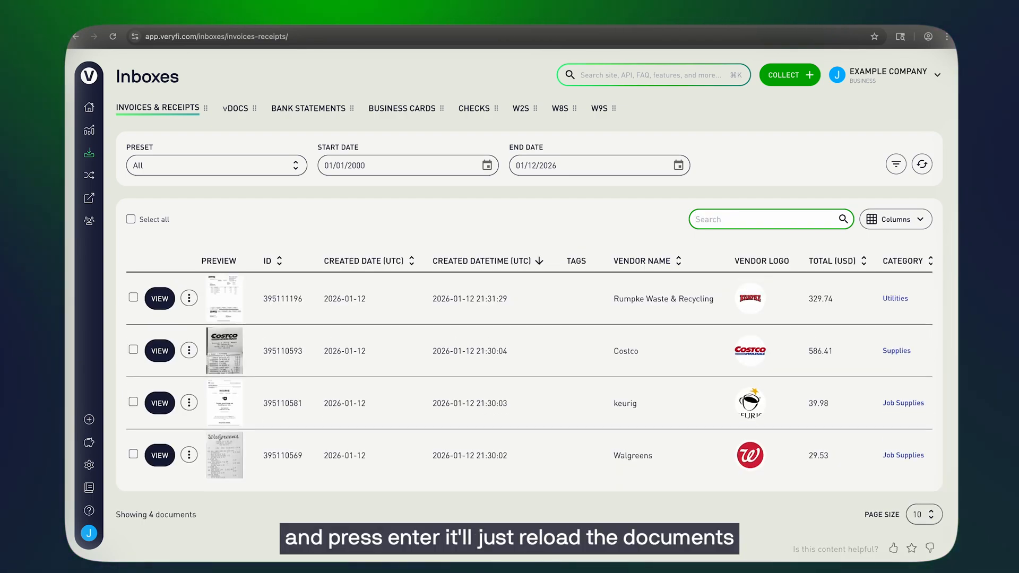
left_click(603, 231)
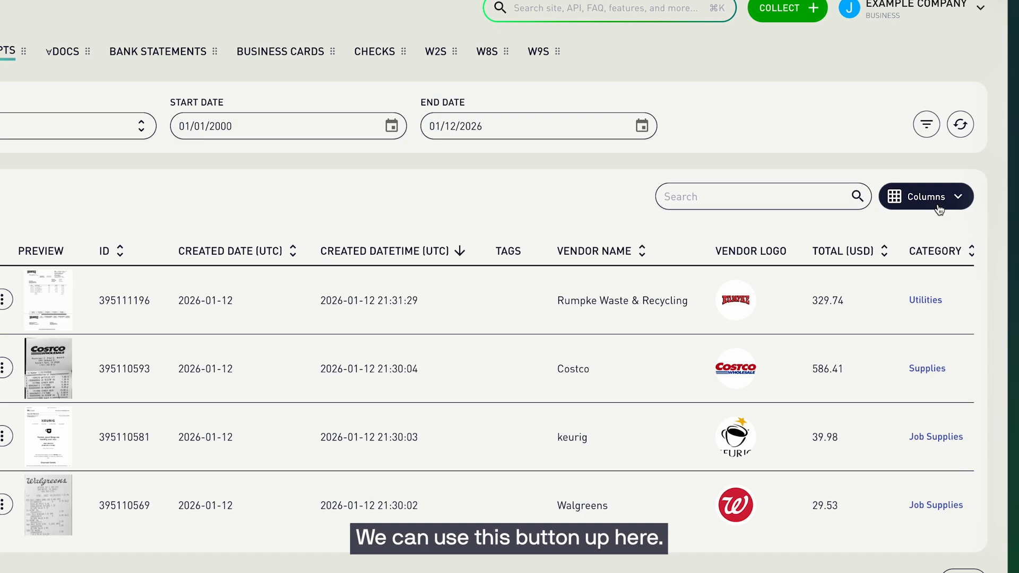
Hide the Tags column from the document table and show it again.
left_click(940, 204)
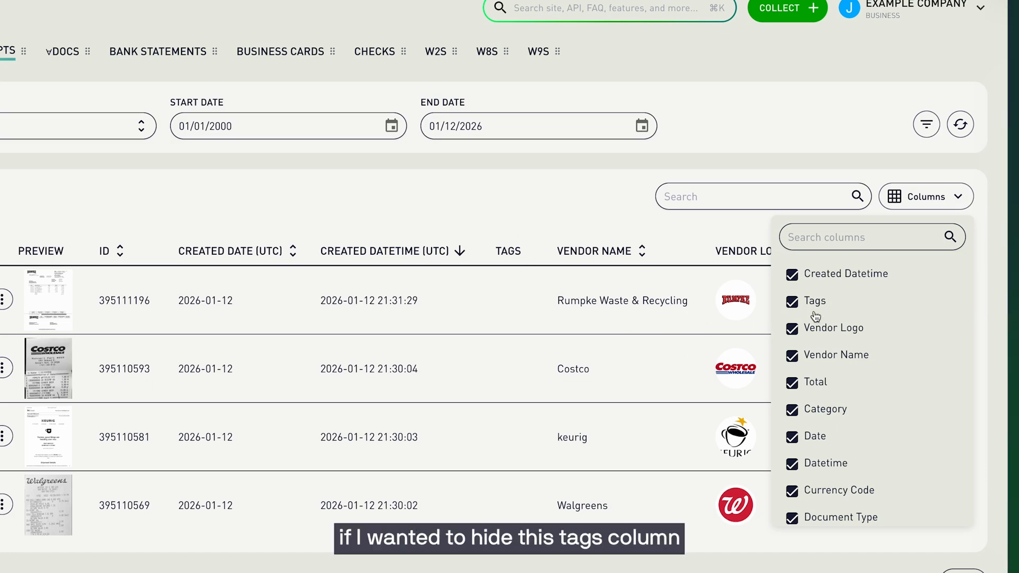
left_click(792, 302)
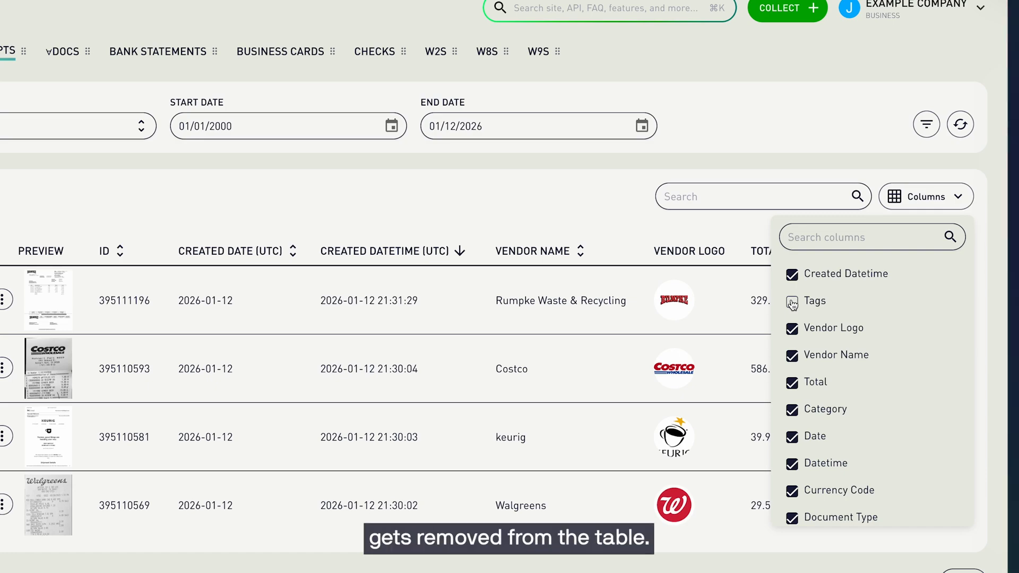
left_click(793, 302)
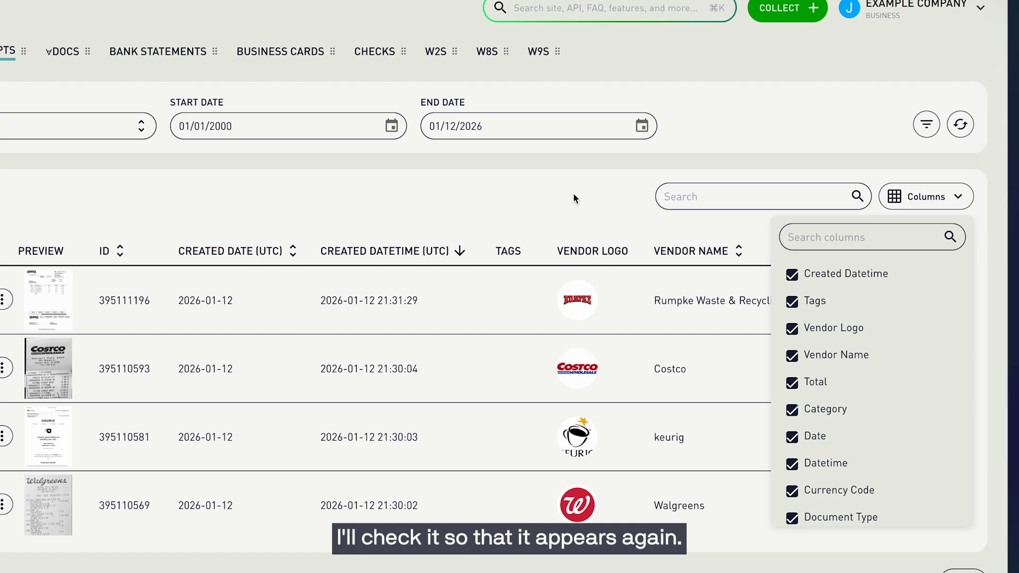
Search the list of table columns for "date", clear the search and close the list.
left_click(837, 239)
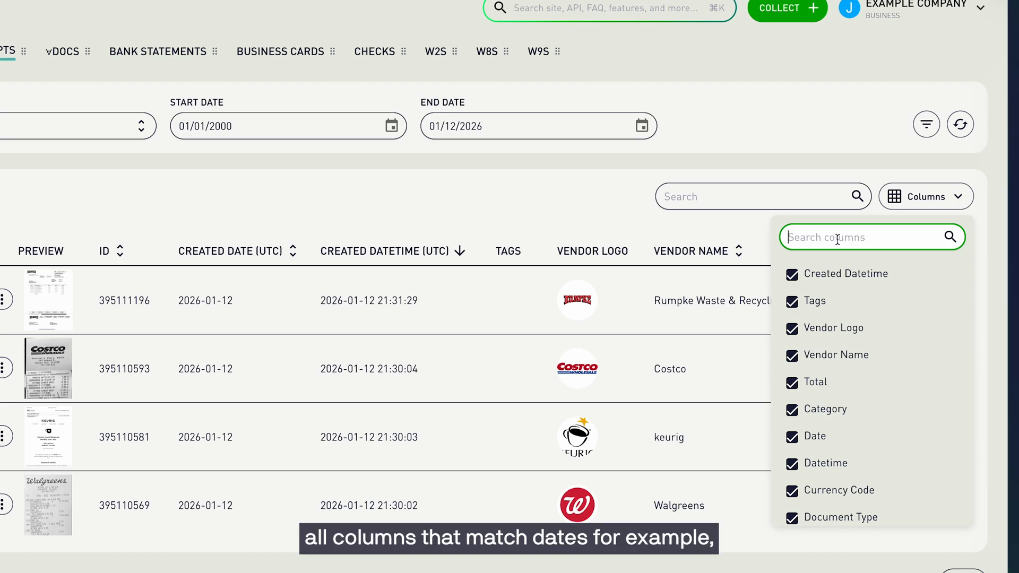
type("date")
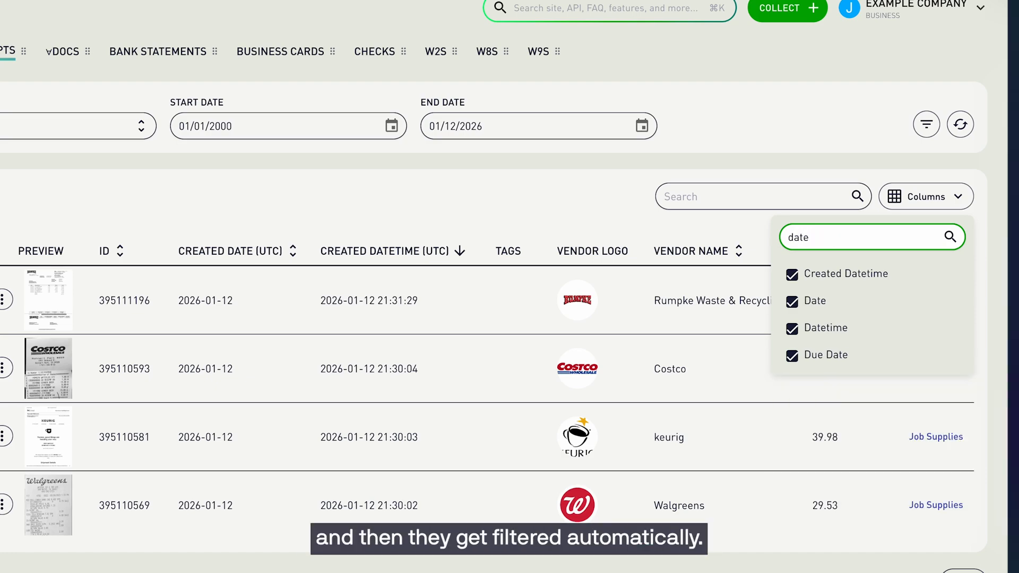
key("BackSpace")
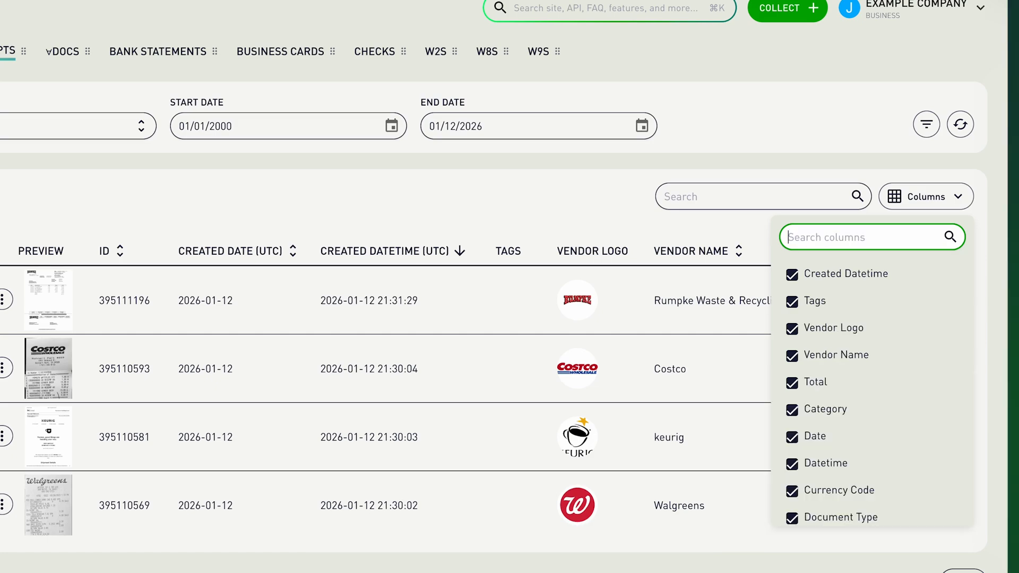
left_click(550, 207)
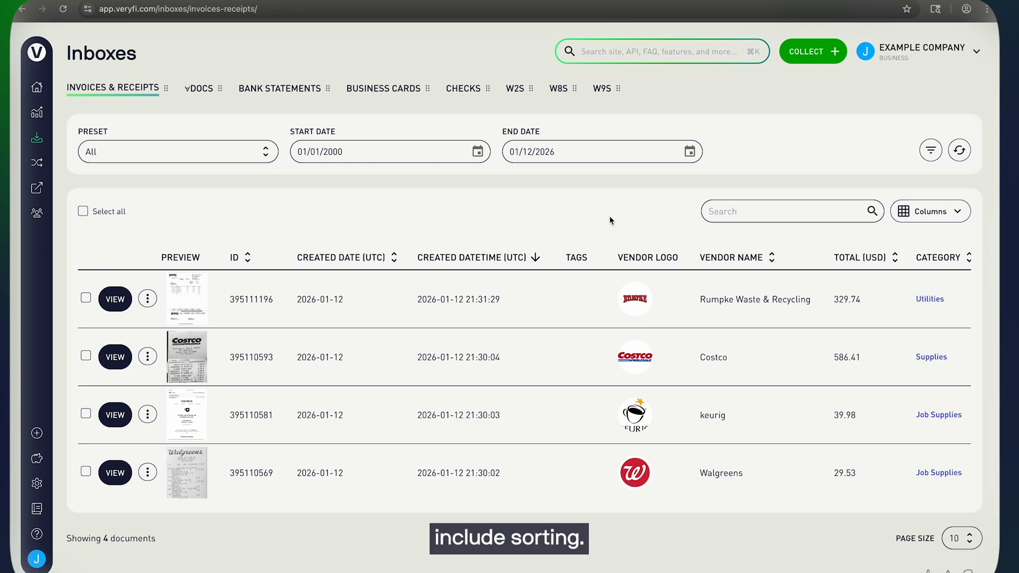
Toggle the sorting of the ID column and try adjusting its width.
left_click(248, 259)
left_click(248, 258)
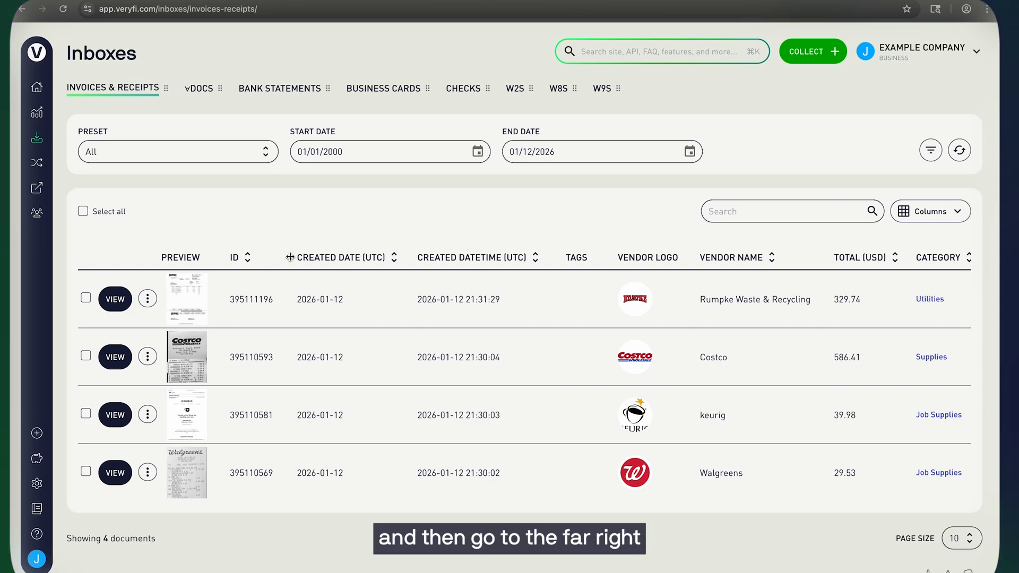
mouse_move(291, 257)
left_mouse_down()
mouse_move(410, 265)
mouse_move(290, 272)
left_mouse_up()
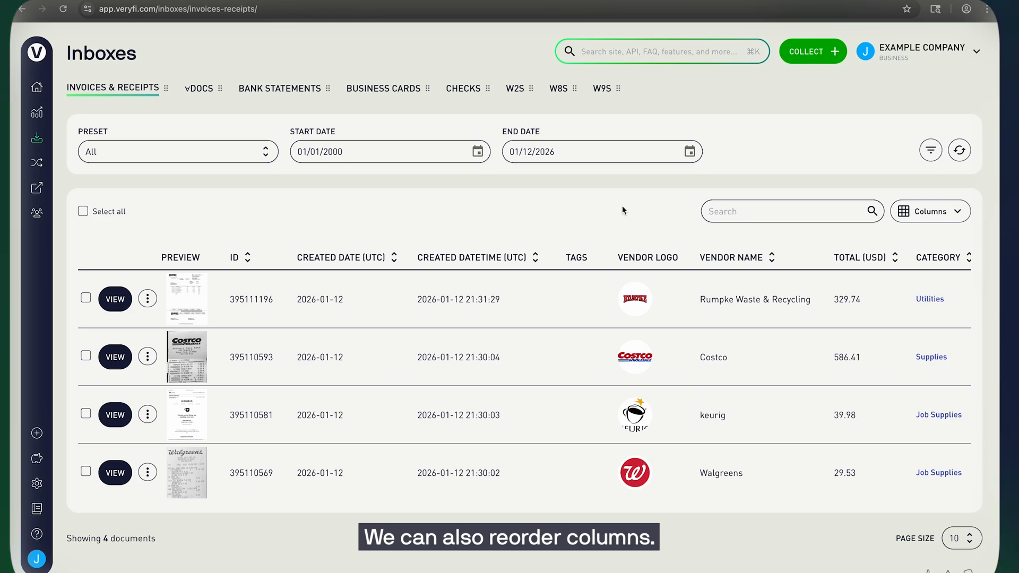
Move the Vendor Name column in front of the Vendor Logo column.
left_click_drag(738, 261, 659, 259)
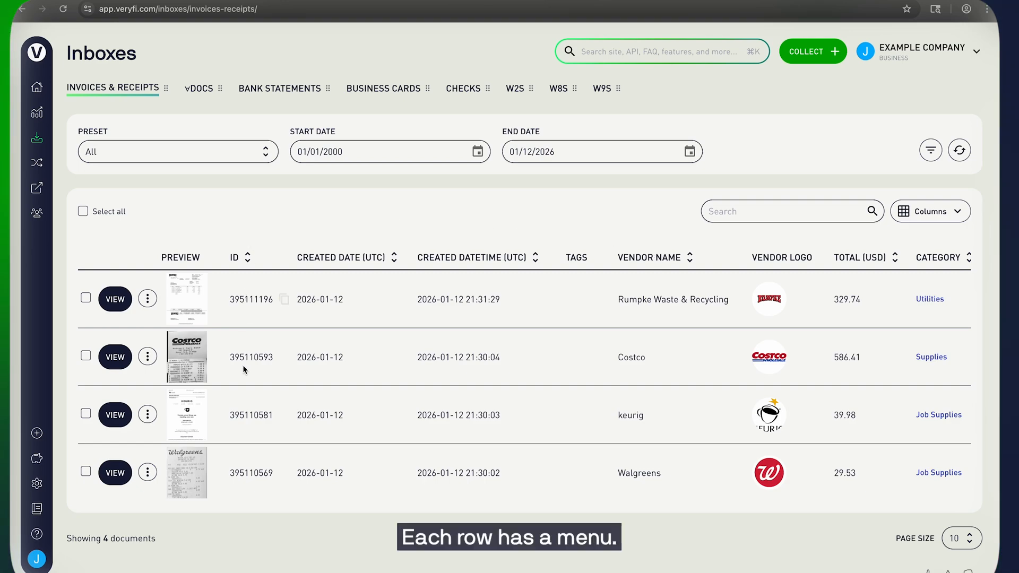
View the row actions and the bulk actions available for the Rumpke Waste & Recycling document, leaving it unselected.
left_click(149, 301)
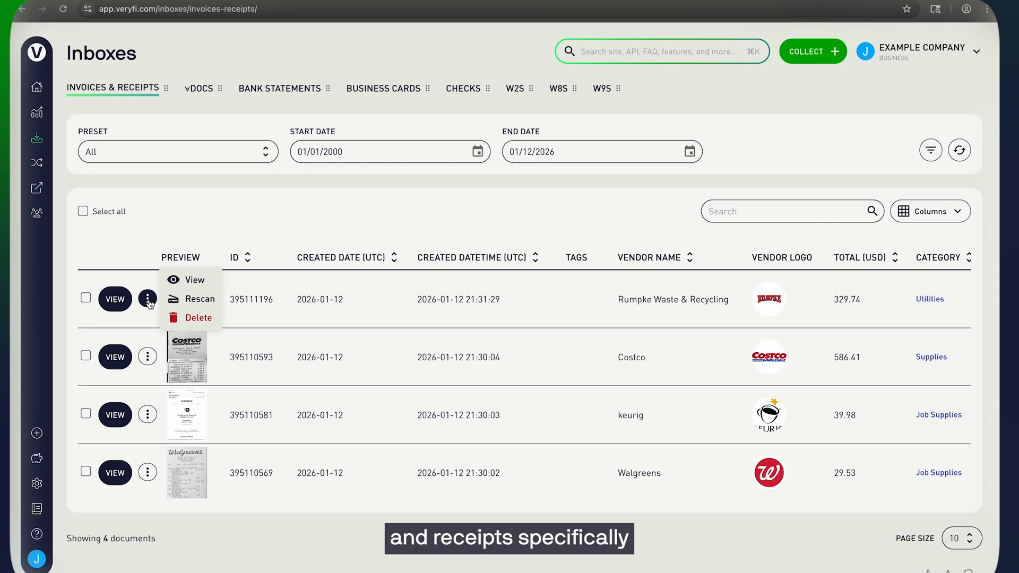
left_click(183, 237)
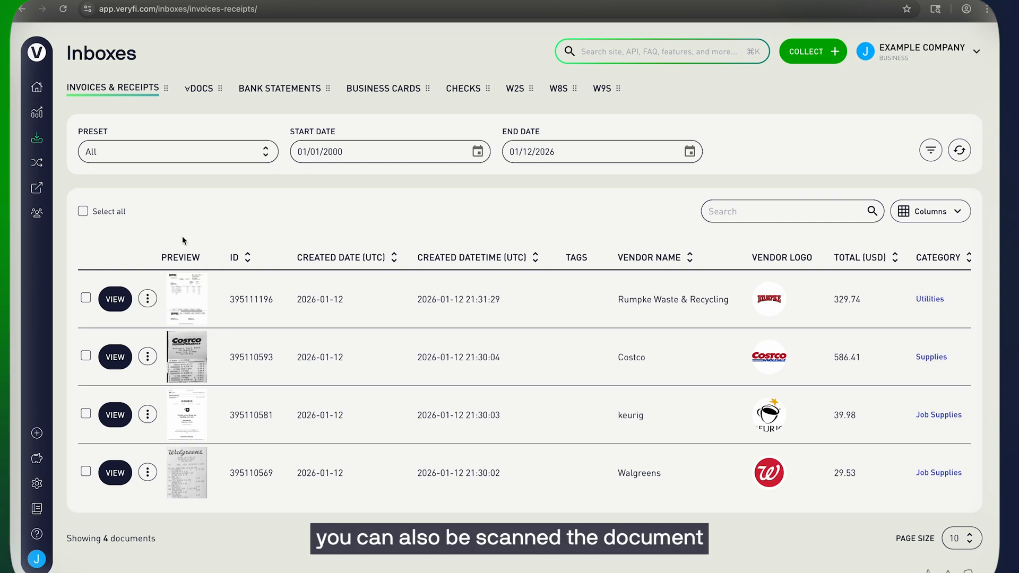
left_click(86, 299)
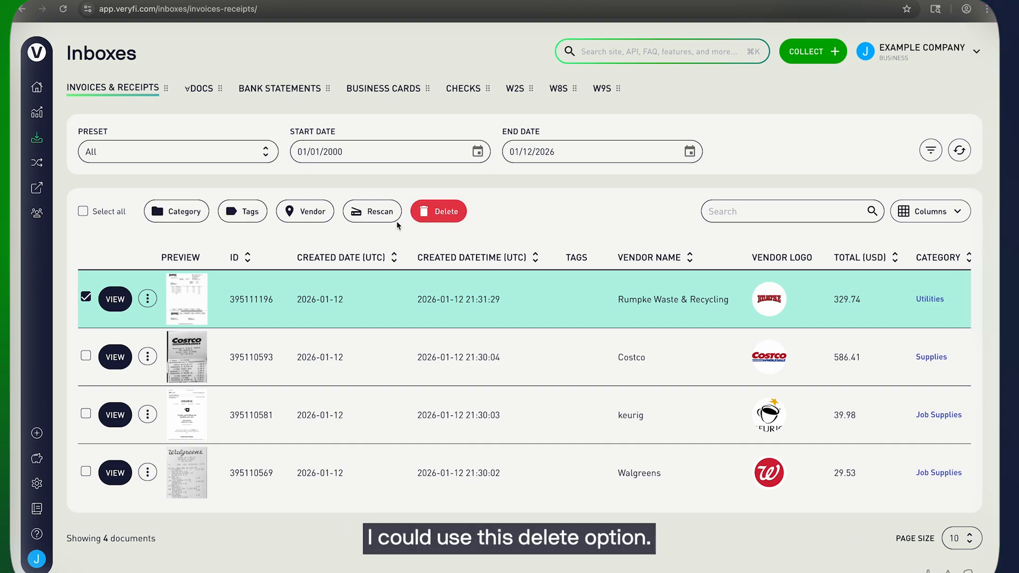
left_click(85, 298)
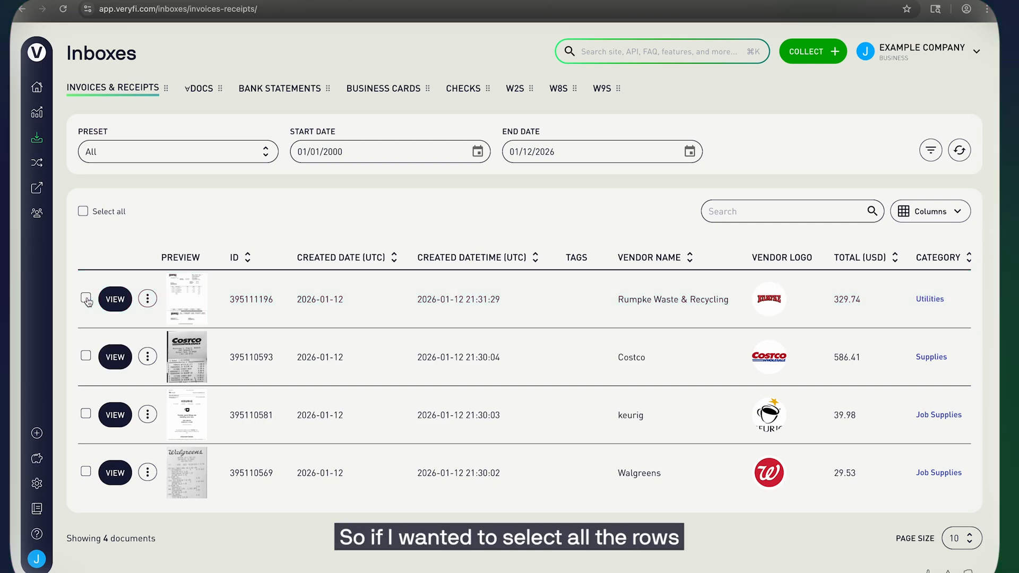
Select and deselect all documents, and do the same with the range from the Rumpke to the keurig row.
left_click(84, 213)
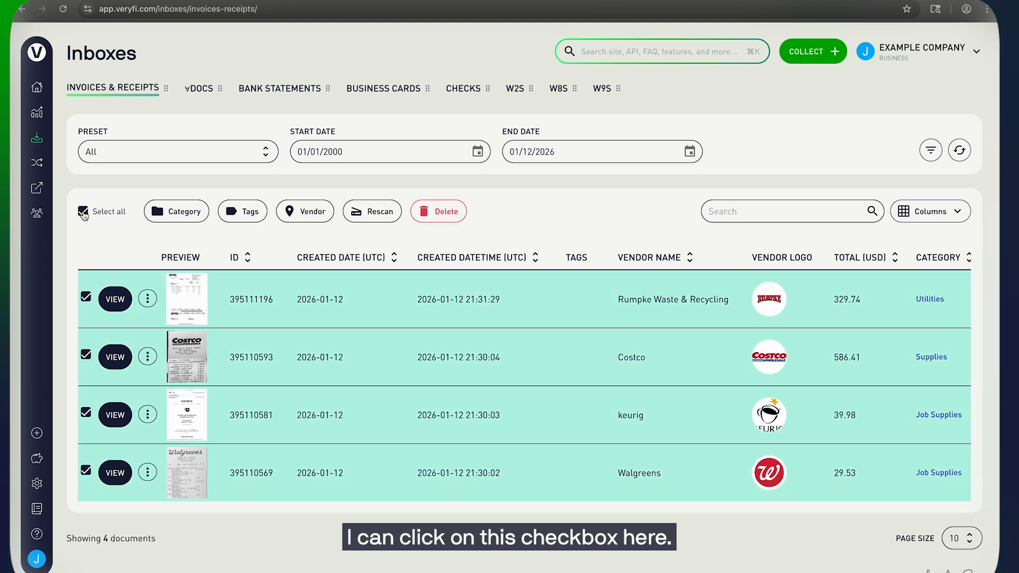
left_click(84, 211)
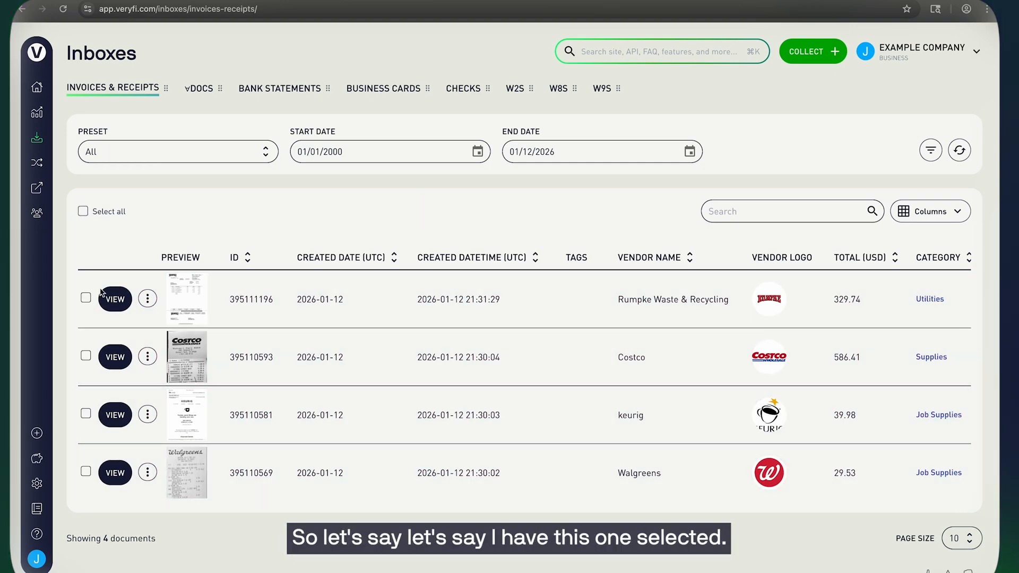
left_click(85, 299)
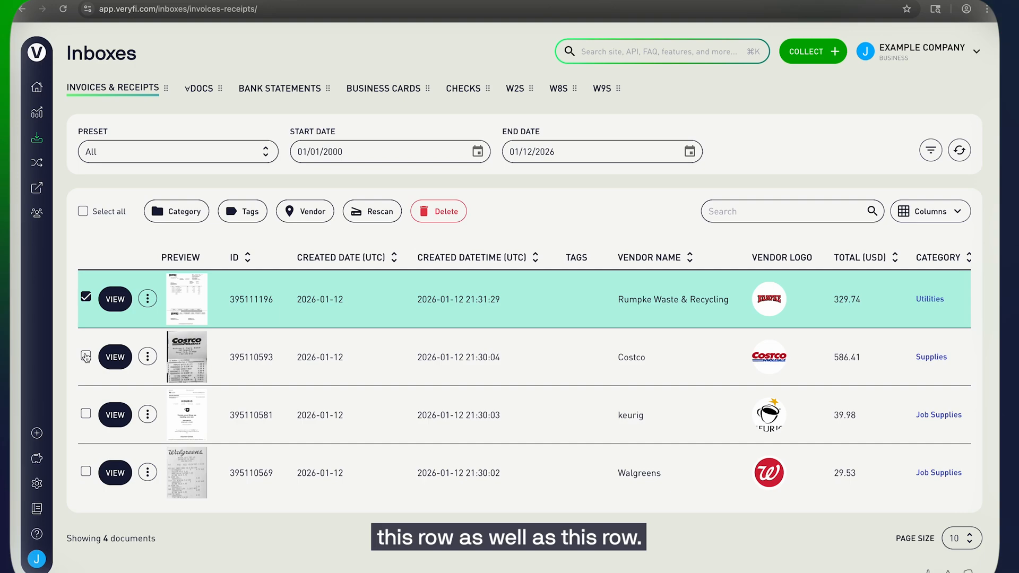
left_click(86, 414, "shift")
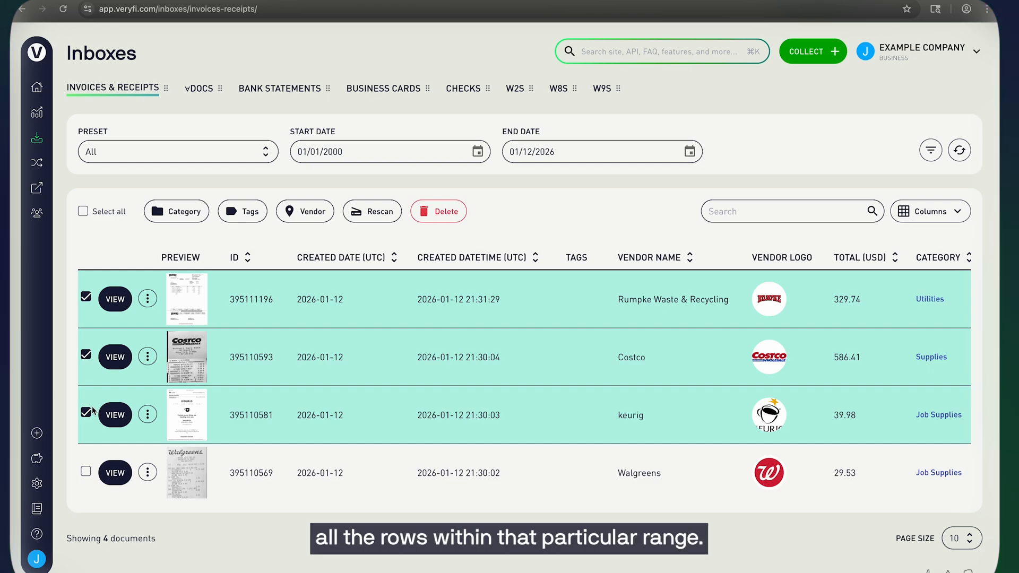
left_click(89, 413)
left_click(87, 356)
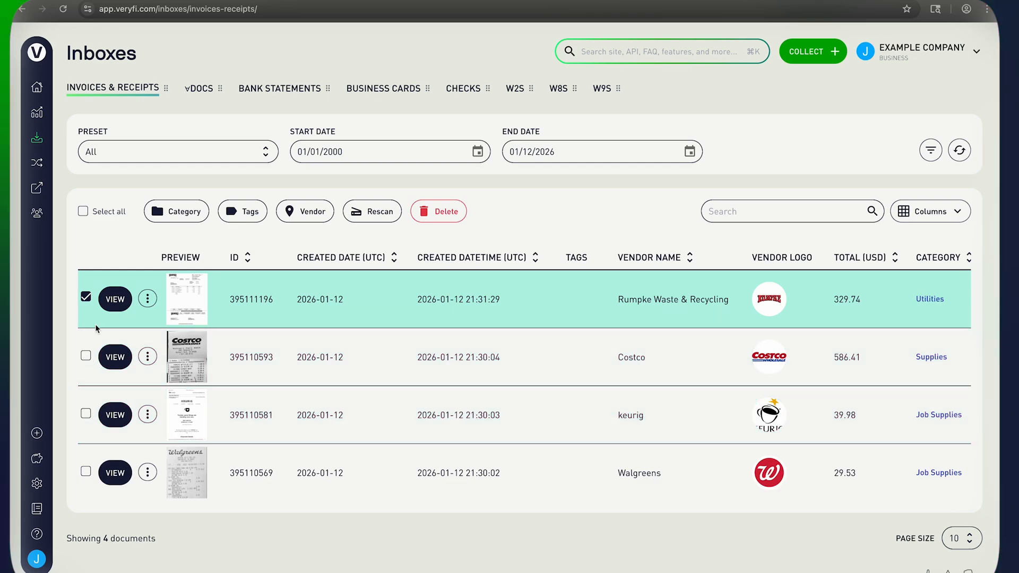
left_click(88, 300)
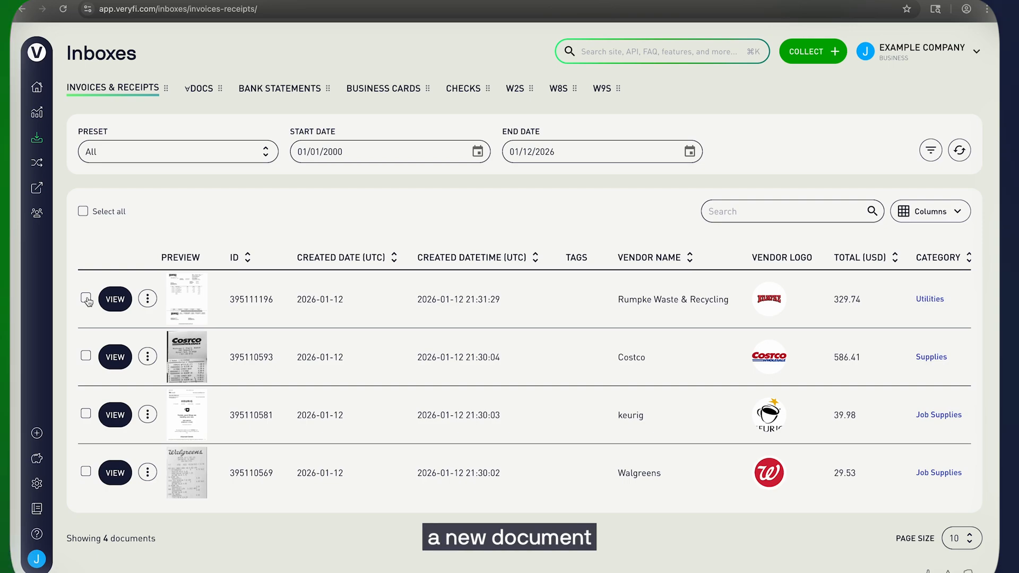
Open the document upload dialog to view its options and close it without uploading anything.
left_click(810, 53)
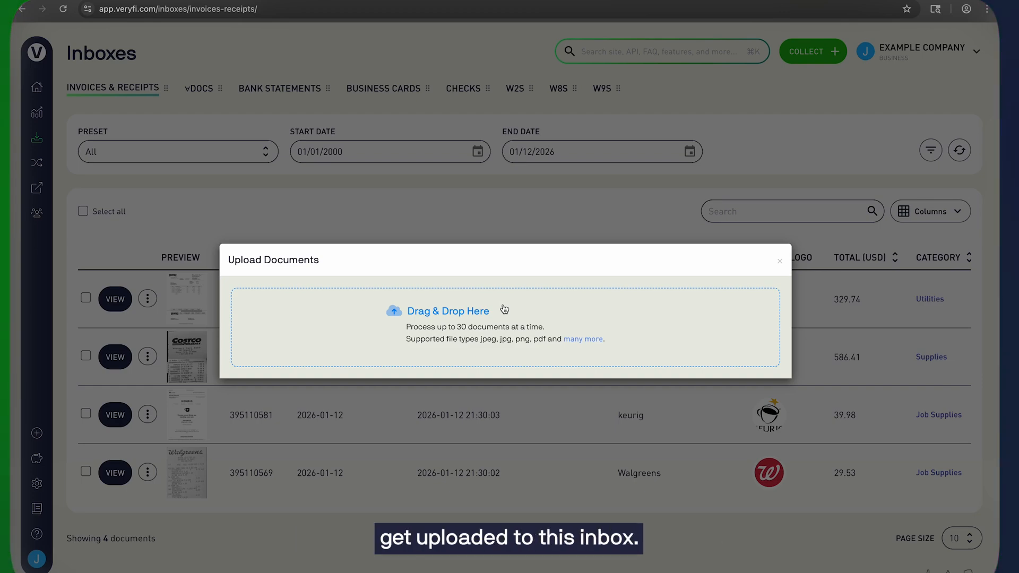
left_click(779, 263)
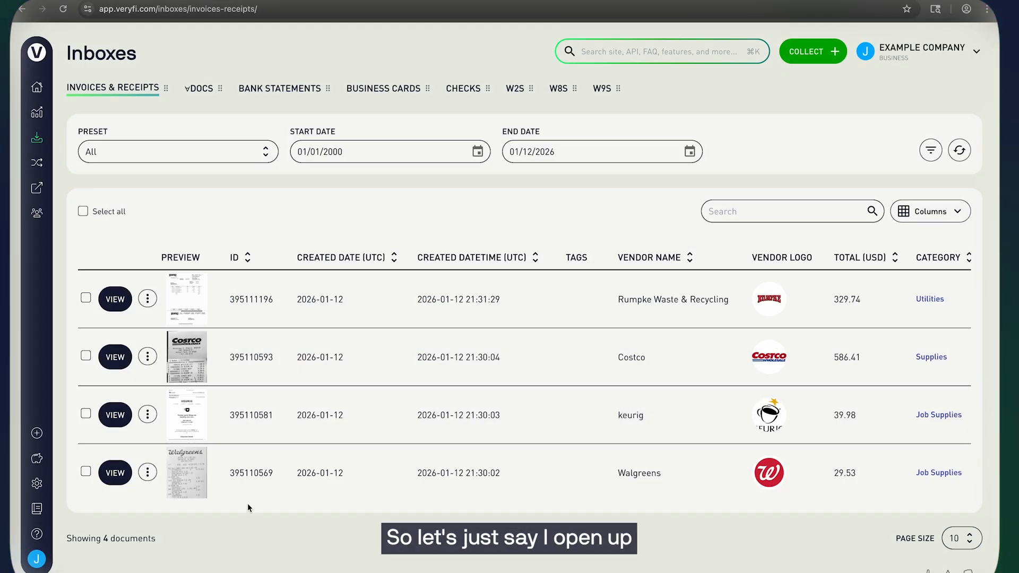
Open the Walgreens document from the inbox and view the actions available for it, without choosing any.
left_click(125, 477)
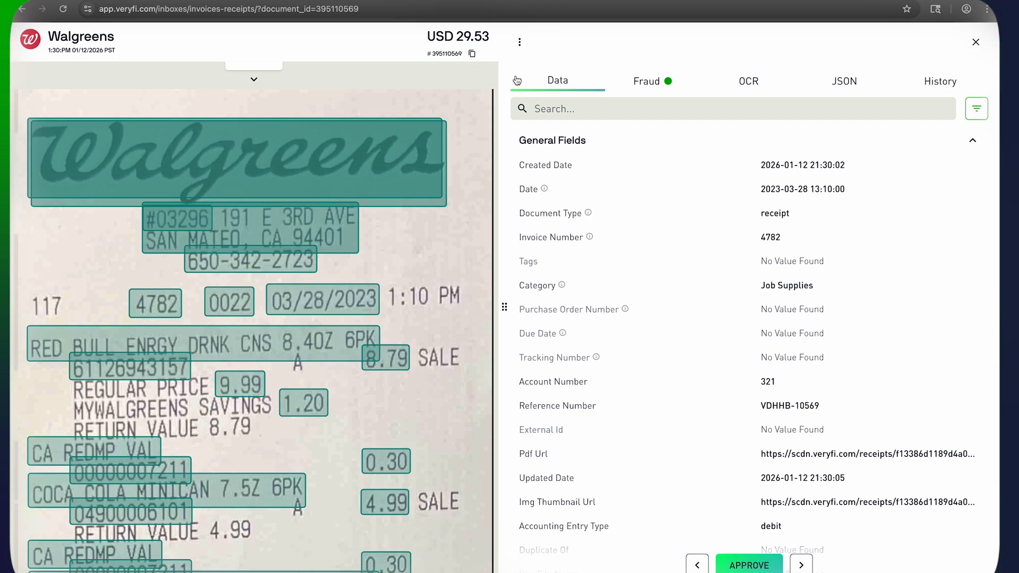
left_click(520, 46)
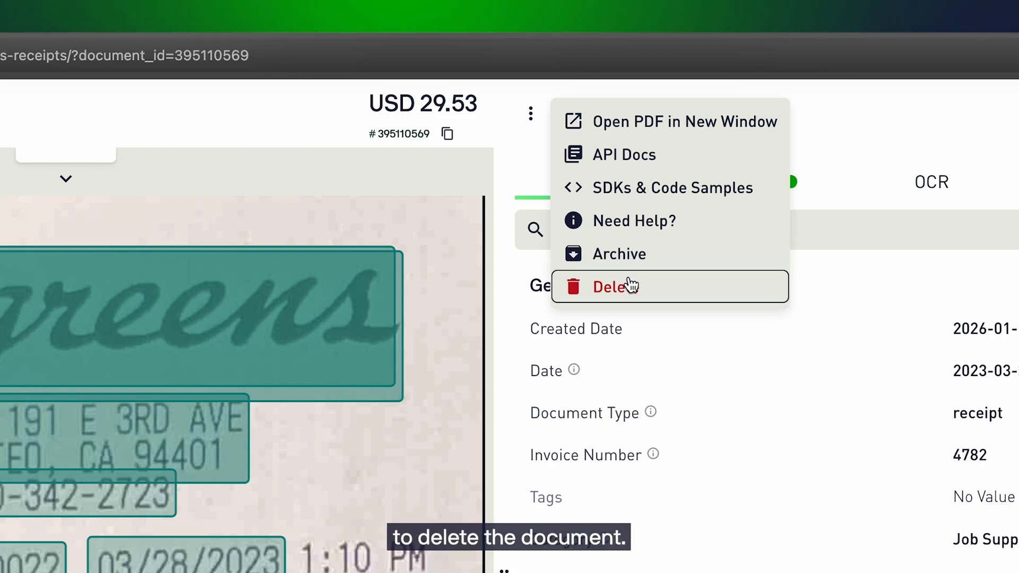
left_click(473, 161)
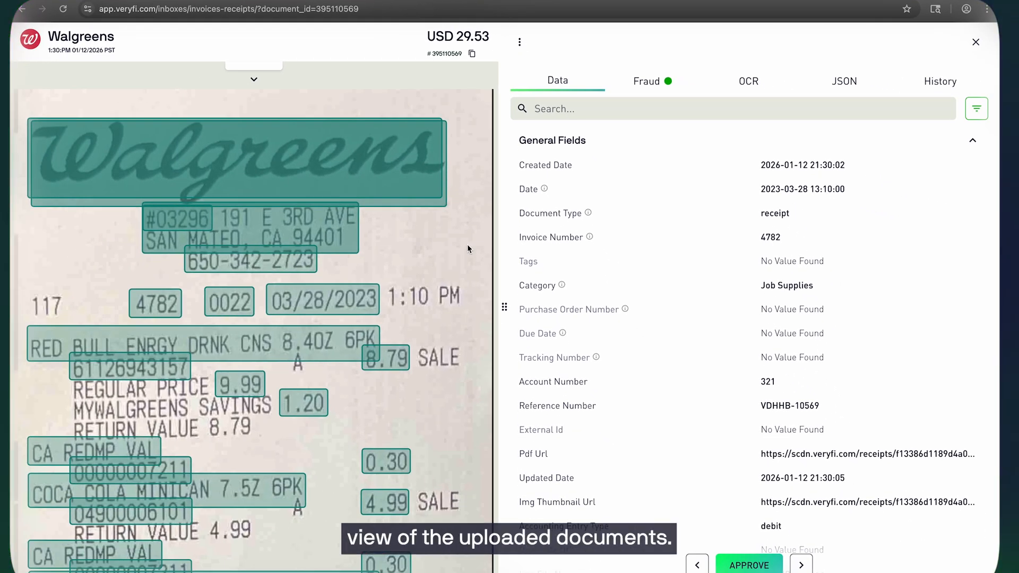
Inspect the vendor name's scores on the receipt image, and change the last digit of the vendor phone number to 4.
left_click(391, 184)
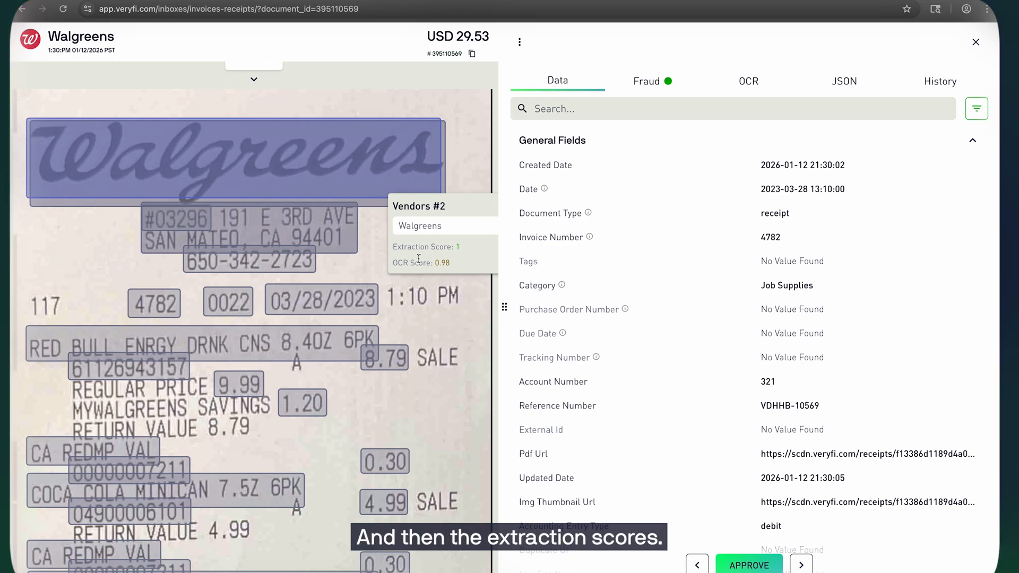
left_click(287, 267)
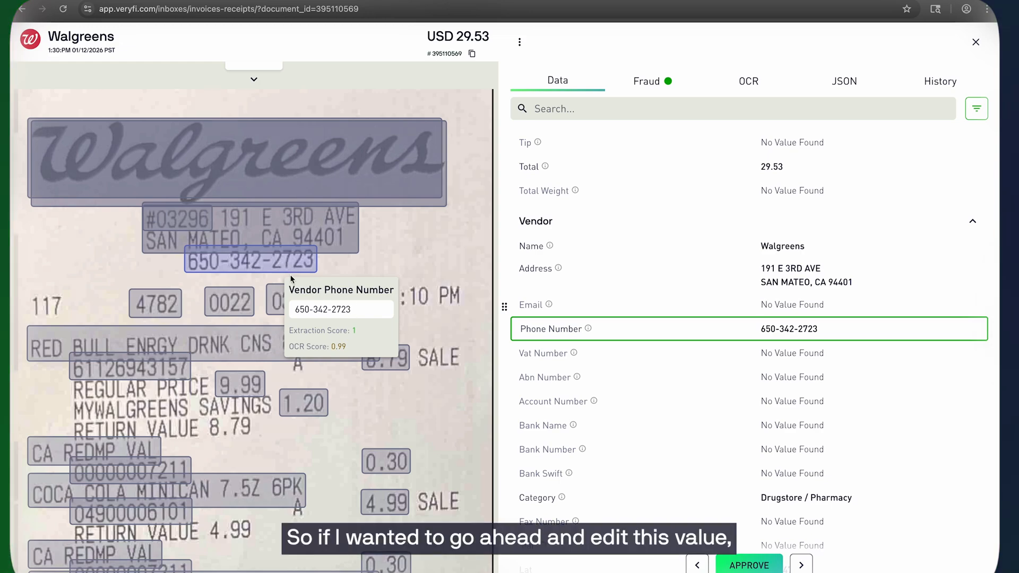
left_click(338, 309)
key("BackSpace")
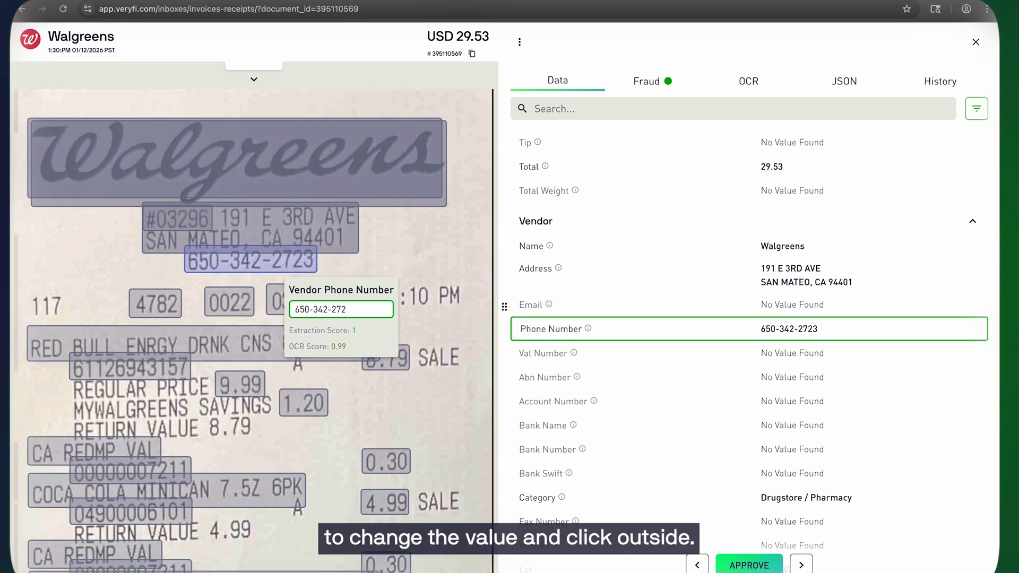
type("4")
left_click(417, 255)
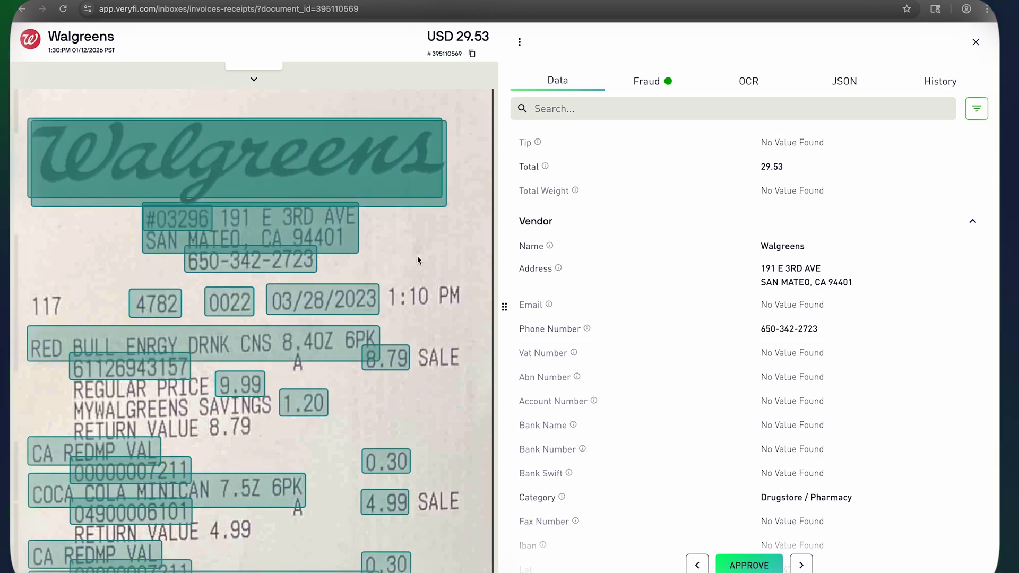
left_click(287, 270)
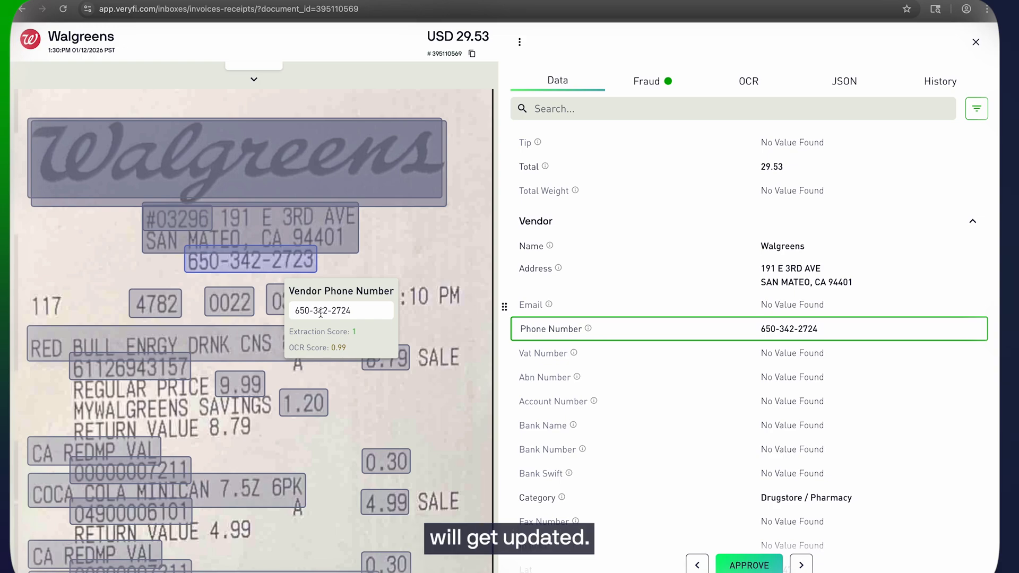
left_click(389, 247)
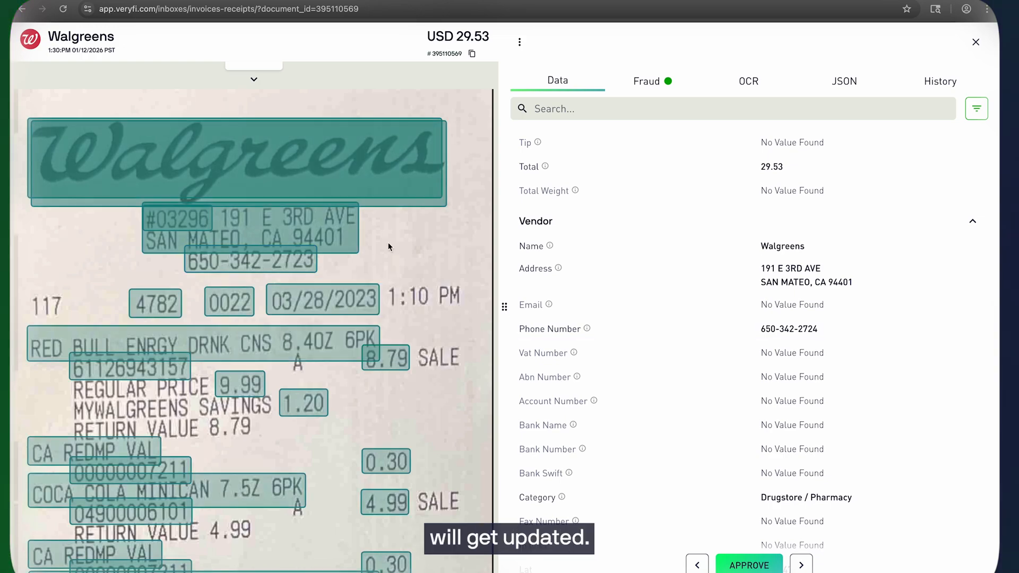
Zoom the receipt image in and back out, and hide and show its bounding boxes again.
mouse_move(286, 86)
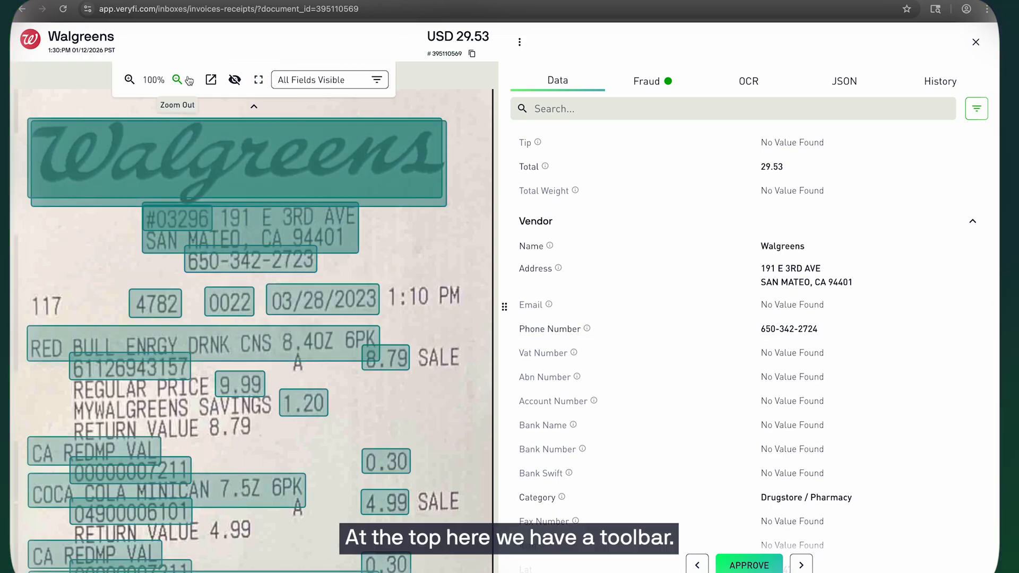
left_click(129, 80)
left_click(178, 79)
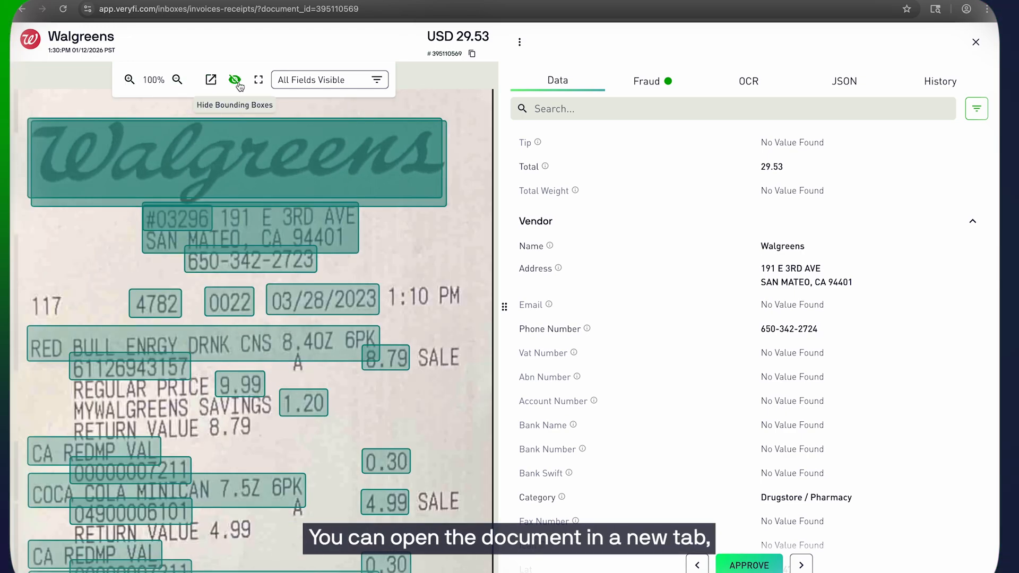
left_click(236, 82)
left_click(236, 82)
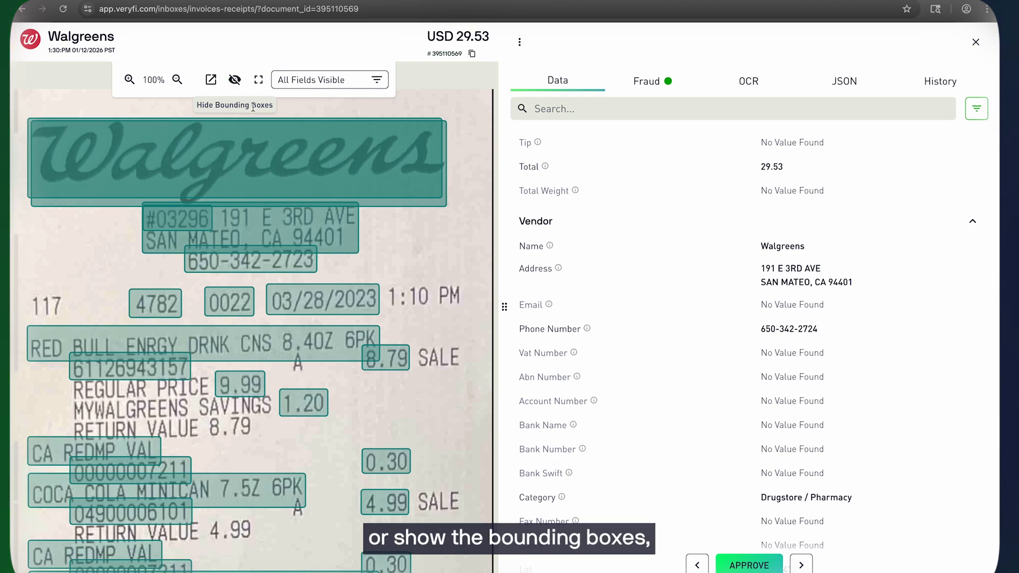
Filter the receipt's fields by High Score to view them, and remove all field filters.
left_click(312, 83)
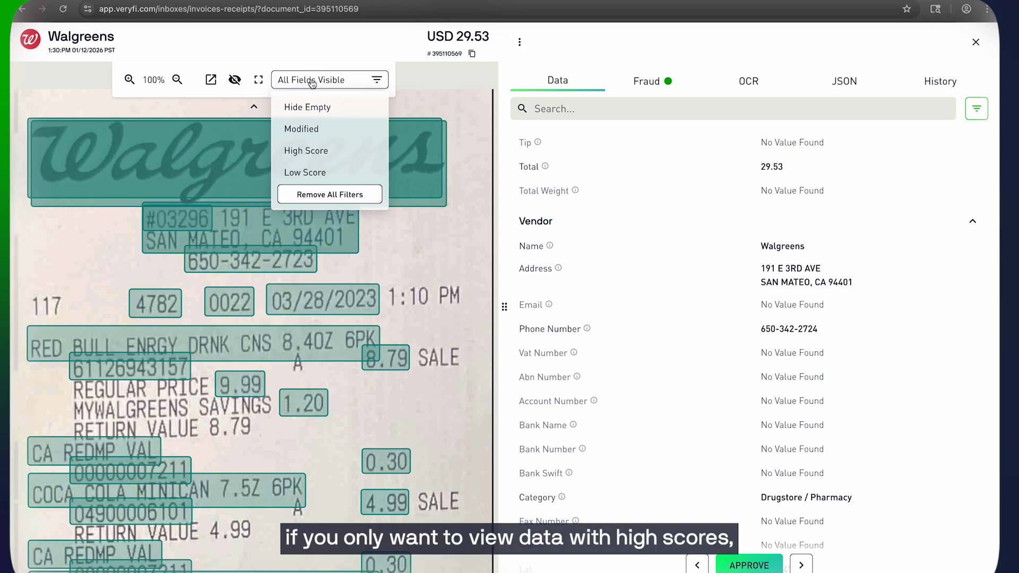
left_click(315, 159)
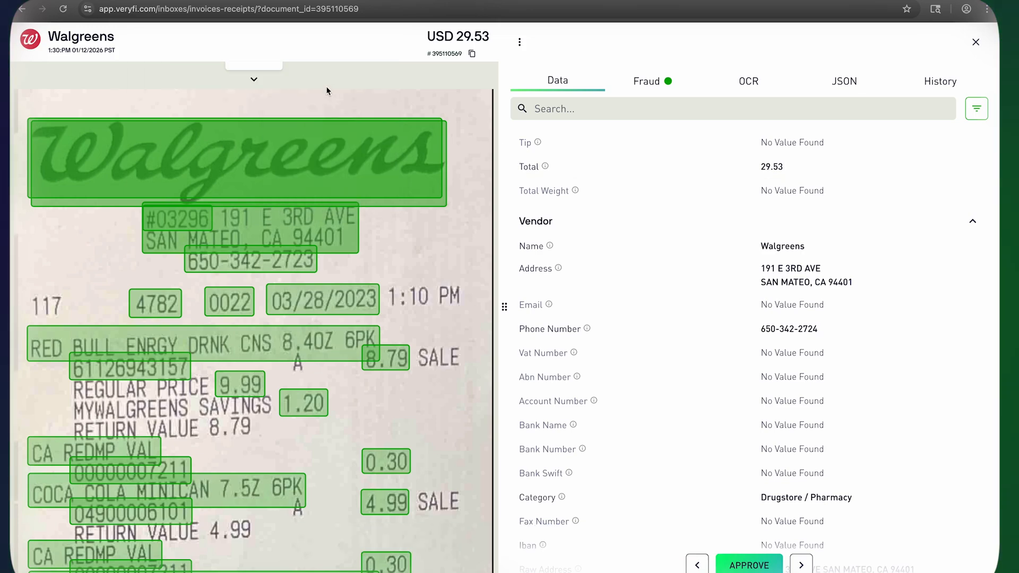
left_click(313, 81)
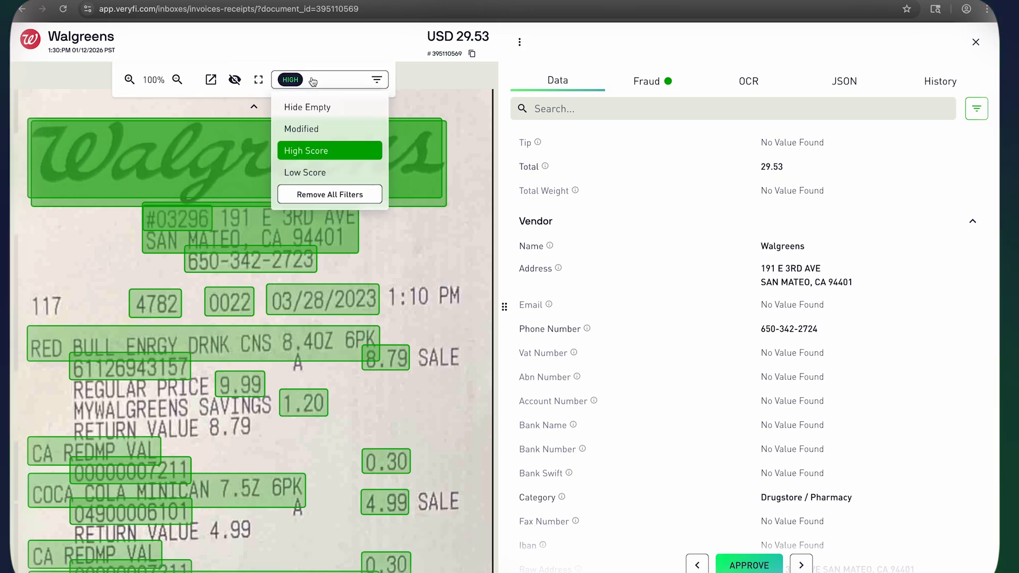
left_click(329, 194)
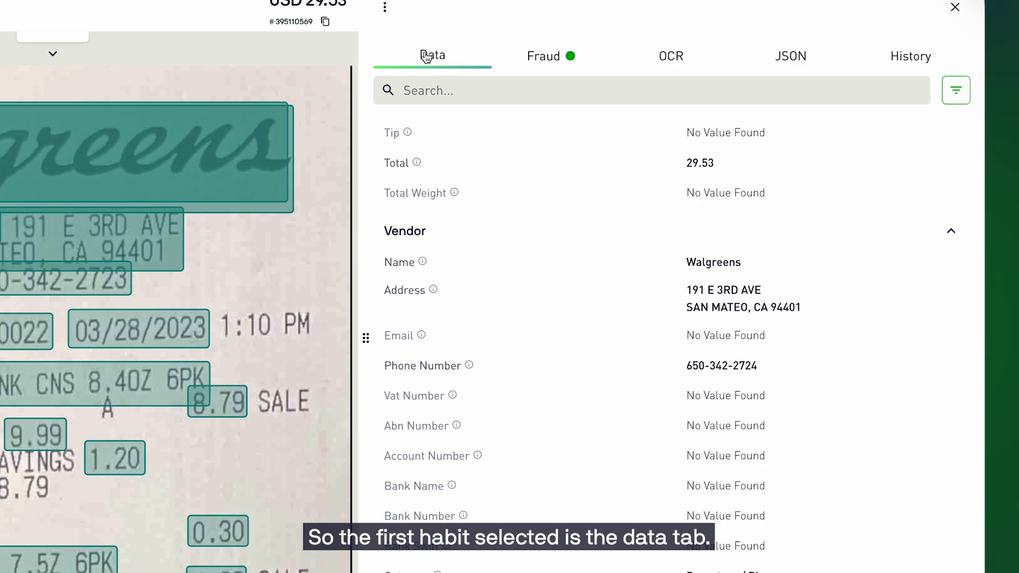
Collapse the General Fields section and review the Vendor, Bill To, Ship To and Line Items data.
scroll(480, 325, "up", 10)
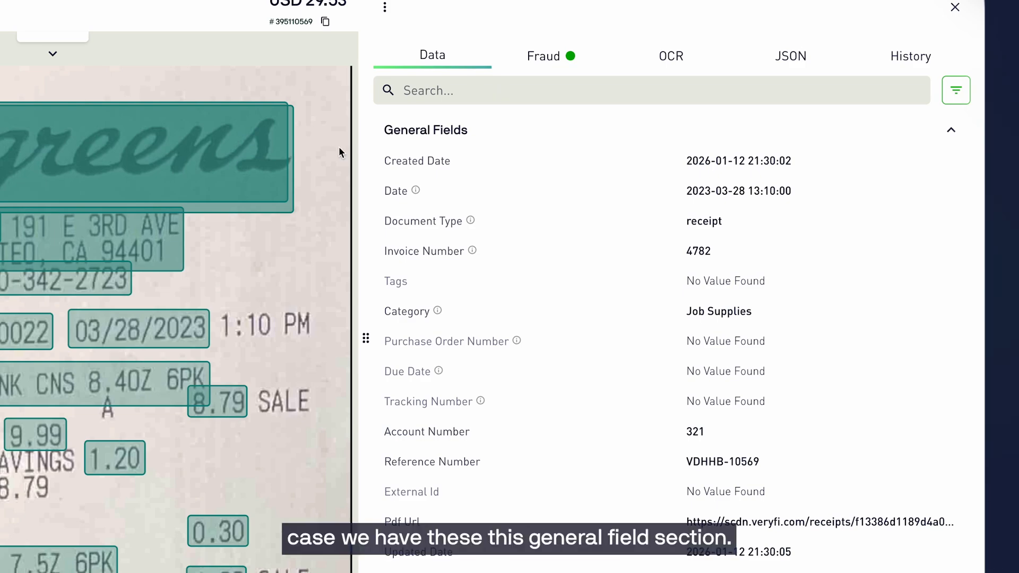
left_click(505, 139)
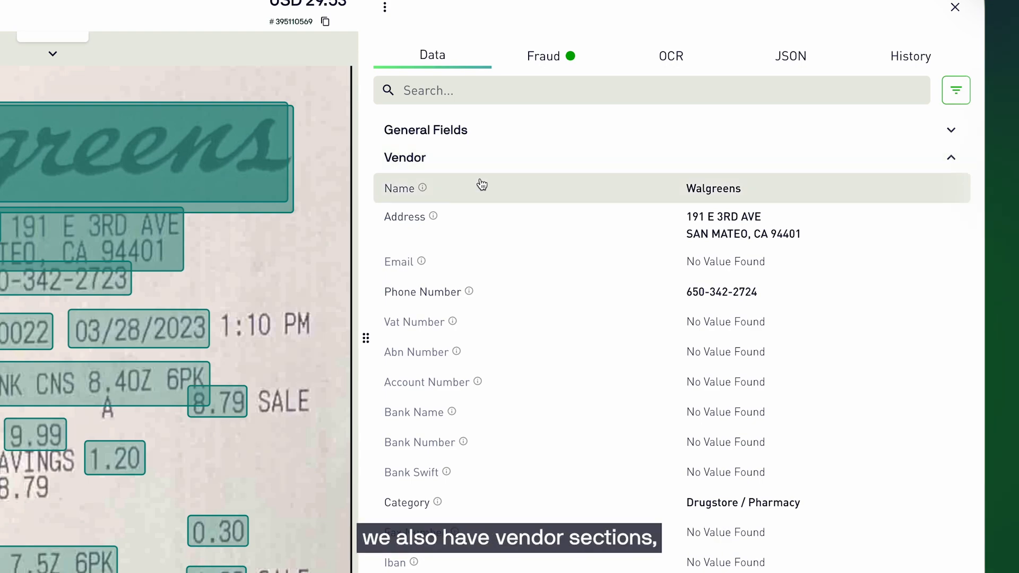
scroll(481, 183, "down", 10)
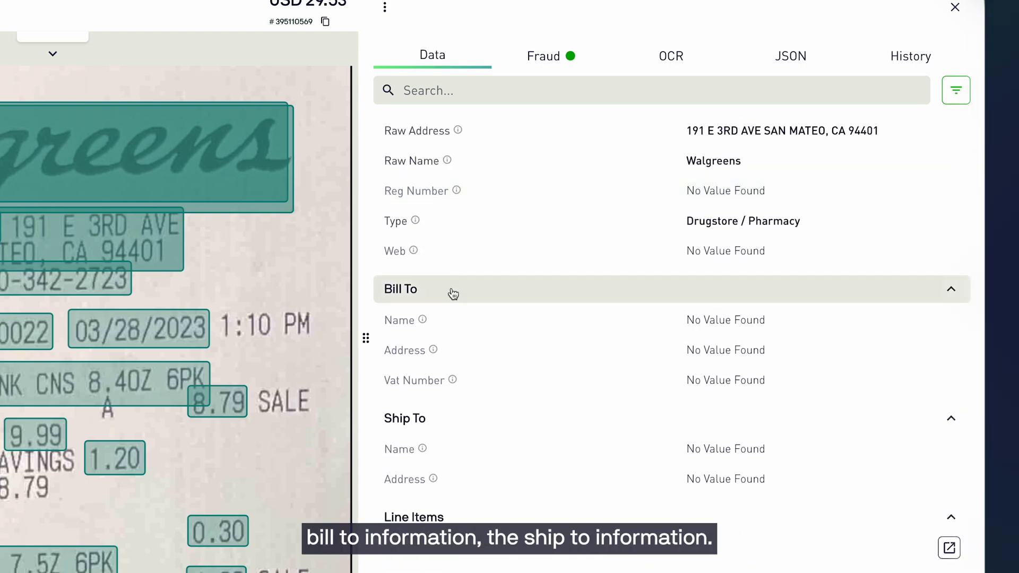
scroll(451, 396, "down", 2)
scroll(482, 386, "down", 3)
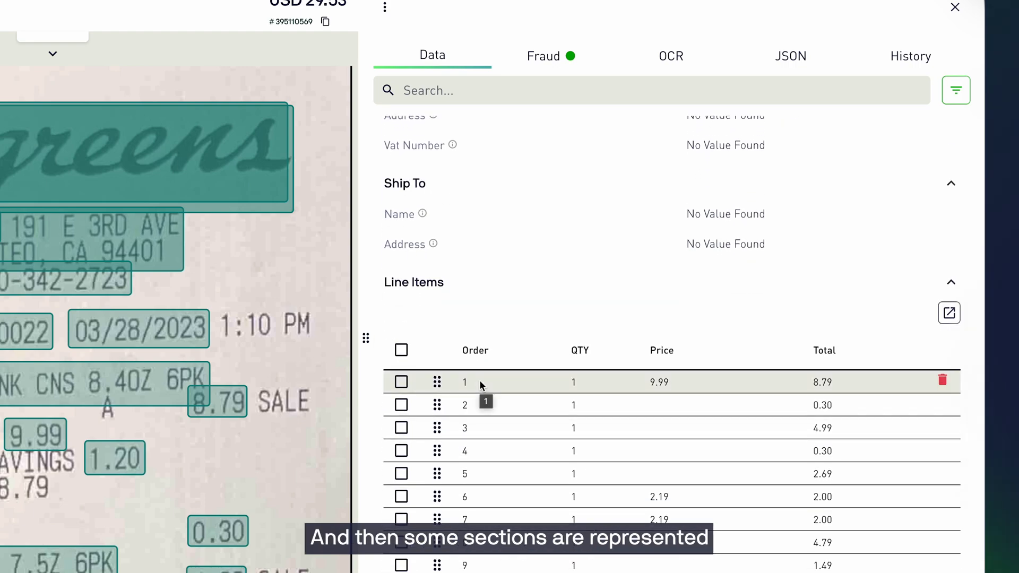
scroll(530, 355, "down", 1)
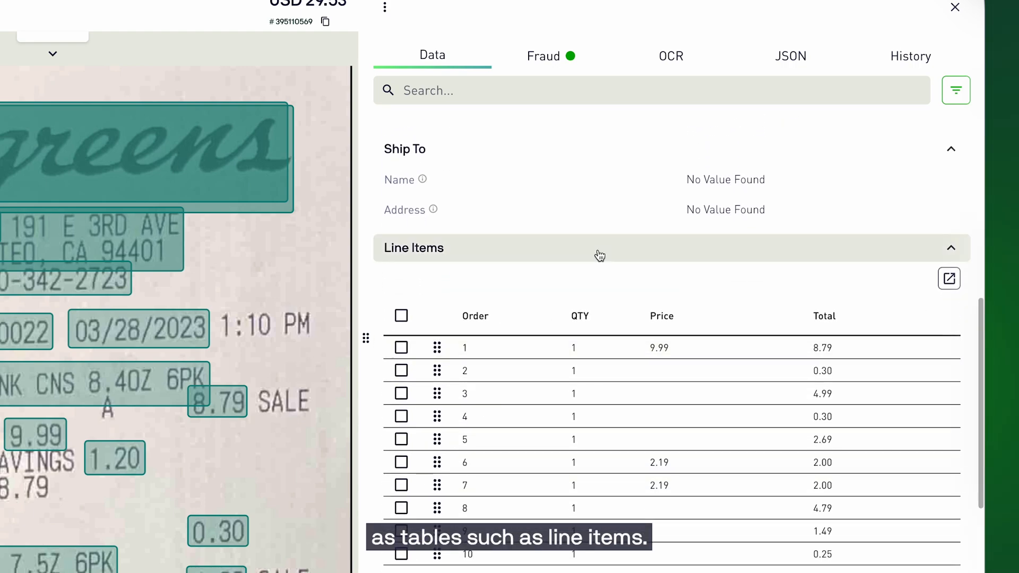
scroll(599, 255, "down", 1)
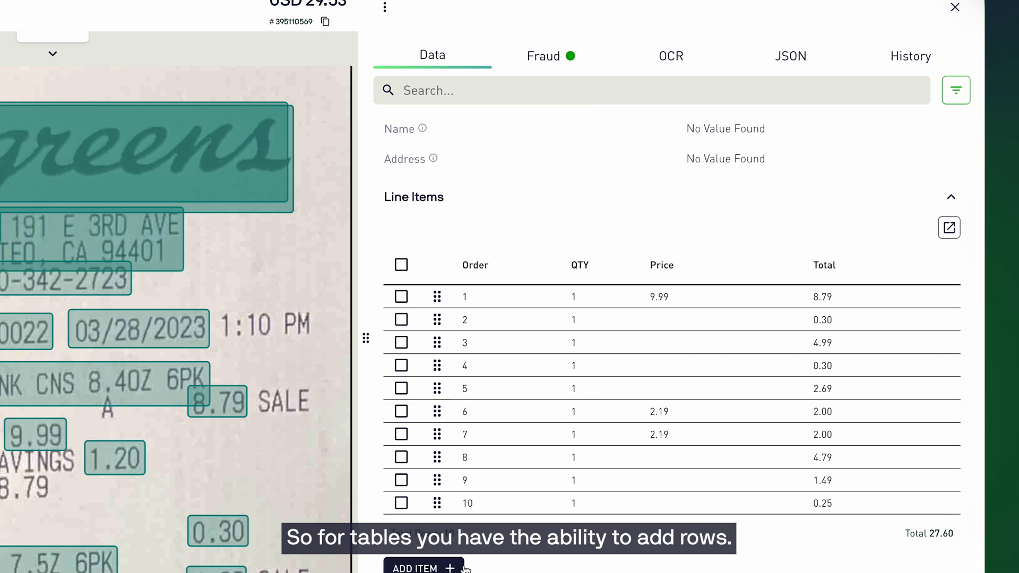
Select and deselect line item 10, and open the price of line item 1 for editing without changing it.
left_click(402, 503)
left_click(403, 504)
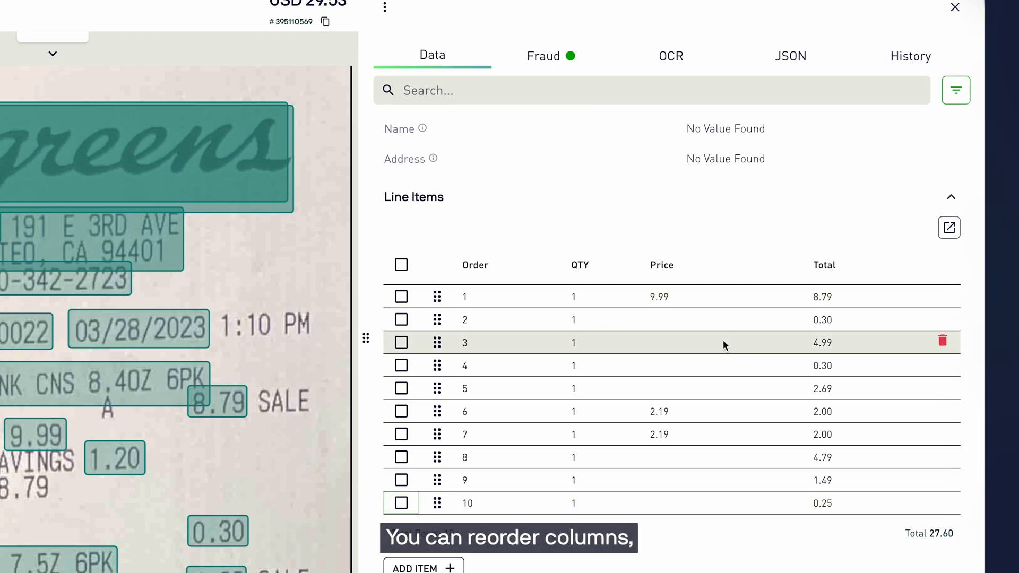
left_click(691, 297)
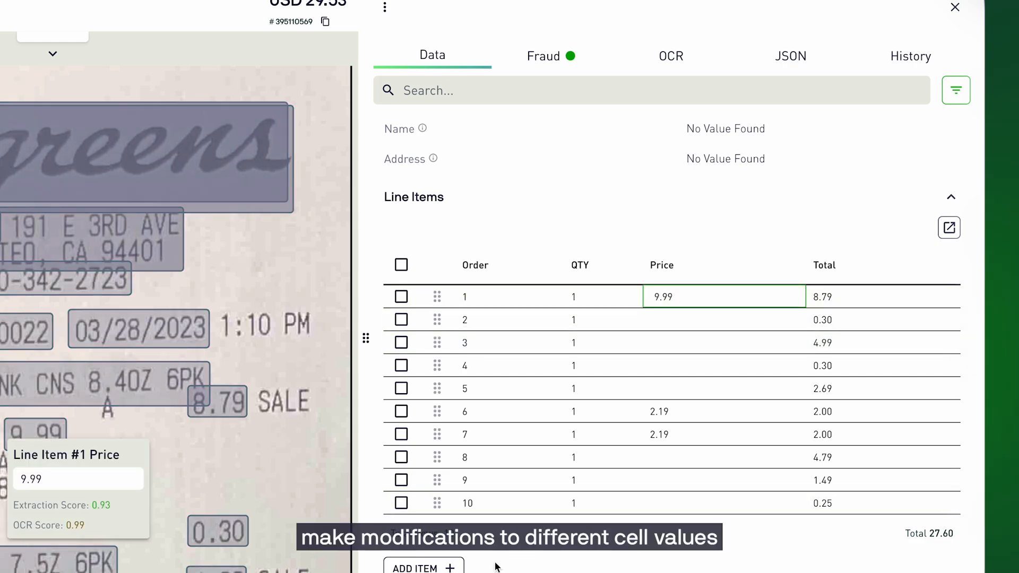
left_click(575, 531)
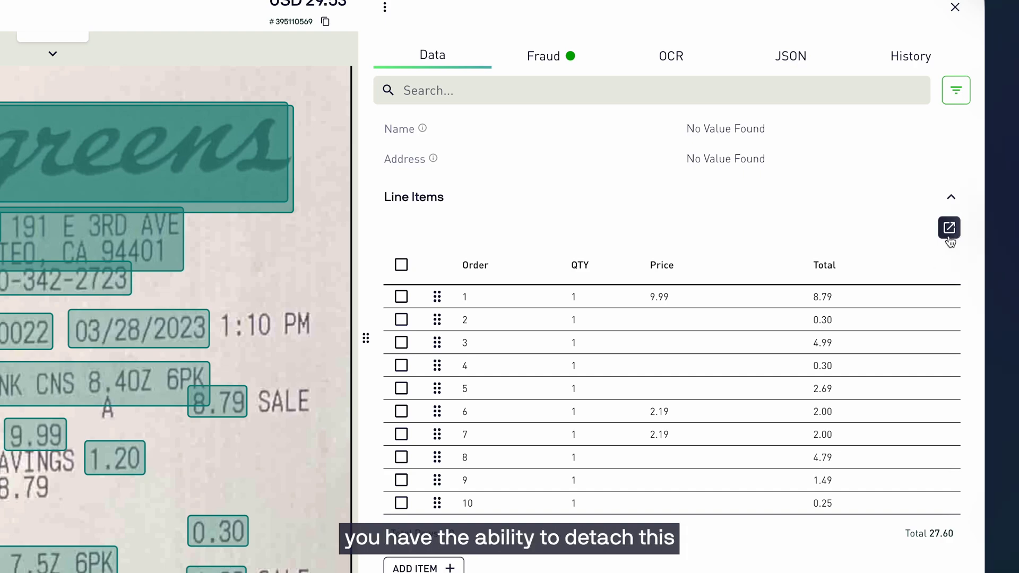
Detach the Line Items table below the receipt image, try a smaller height and full width, and return it to the embedded view.
left_click(949, 239)
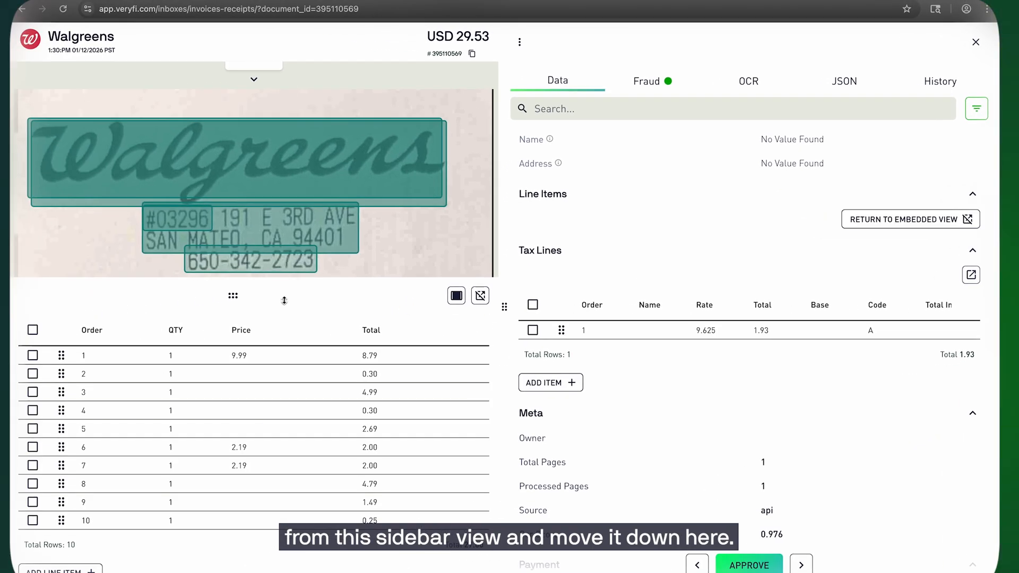
left_click_drag(292, 289, 442, 362)
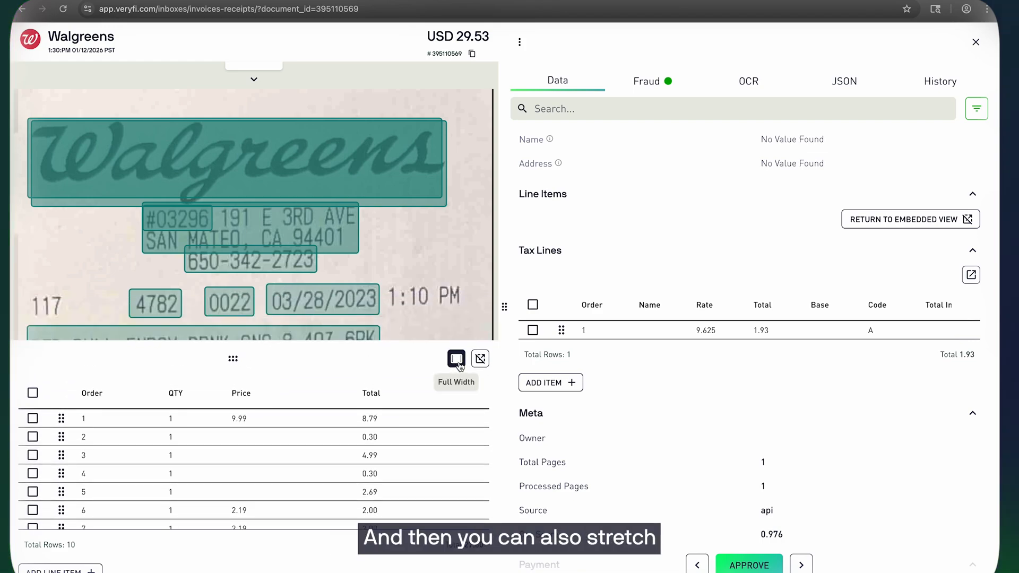
left_click(456, 358)
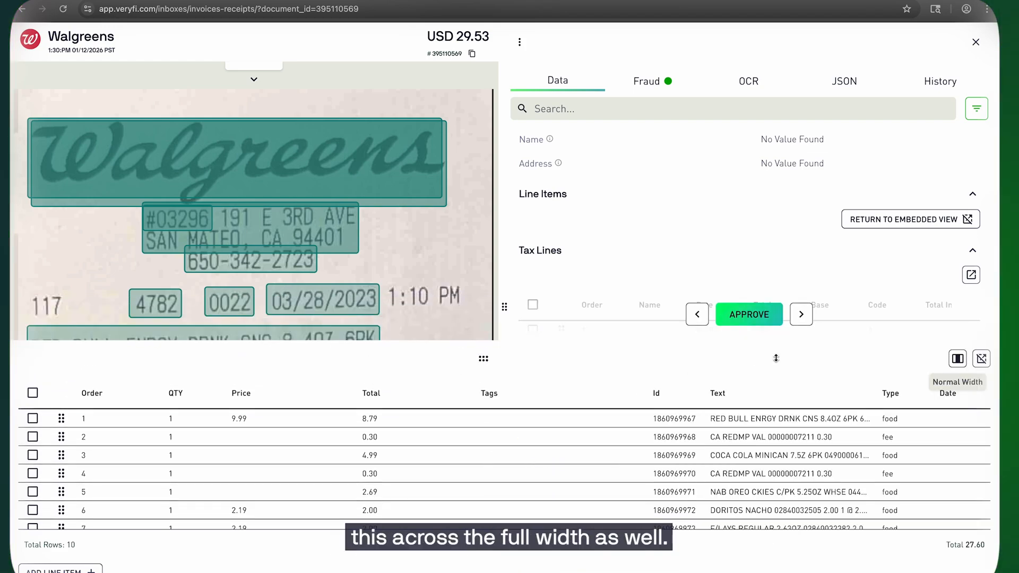
left_click(958, 361)
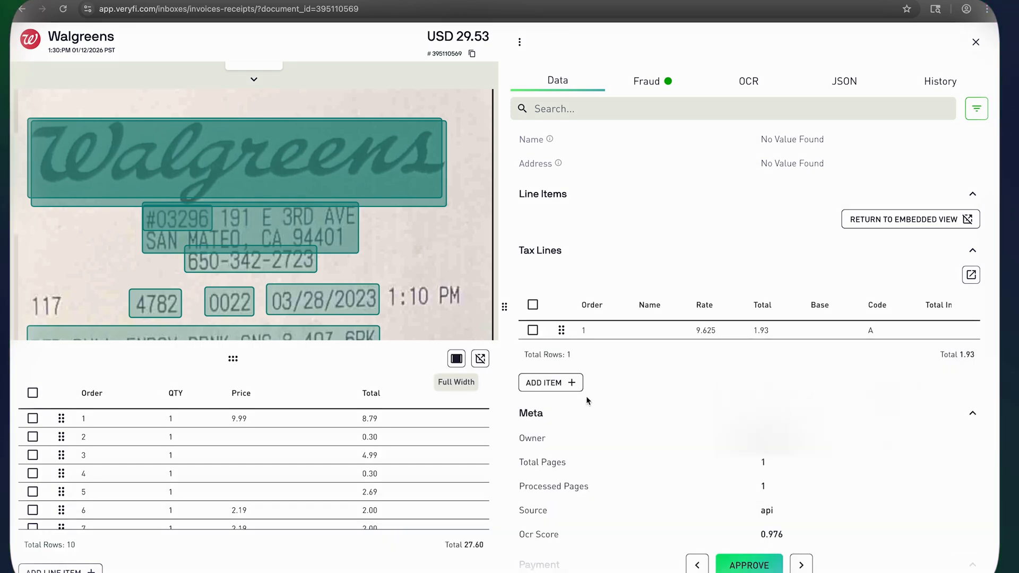
left_click(481, 360)
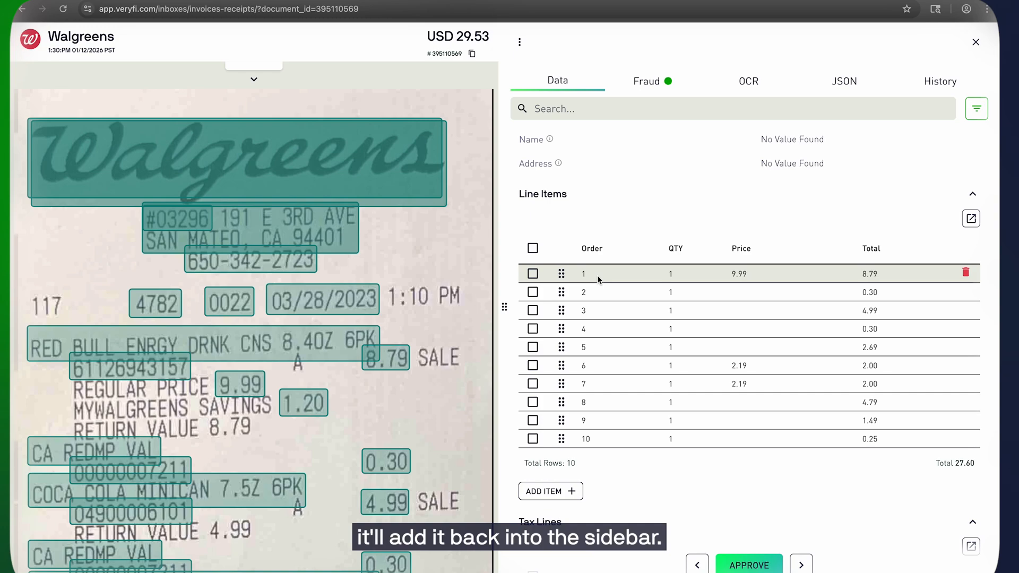
Expand the General Fields section of the receipt's extracted data again.
scroll(626, 482, "down", 5)
scroll(625, 483, "up", 10)
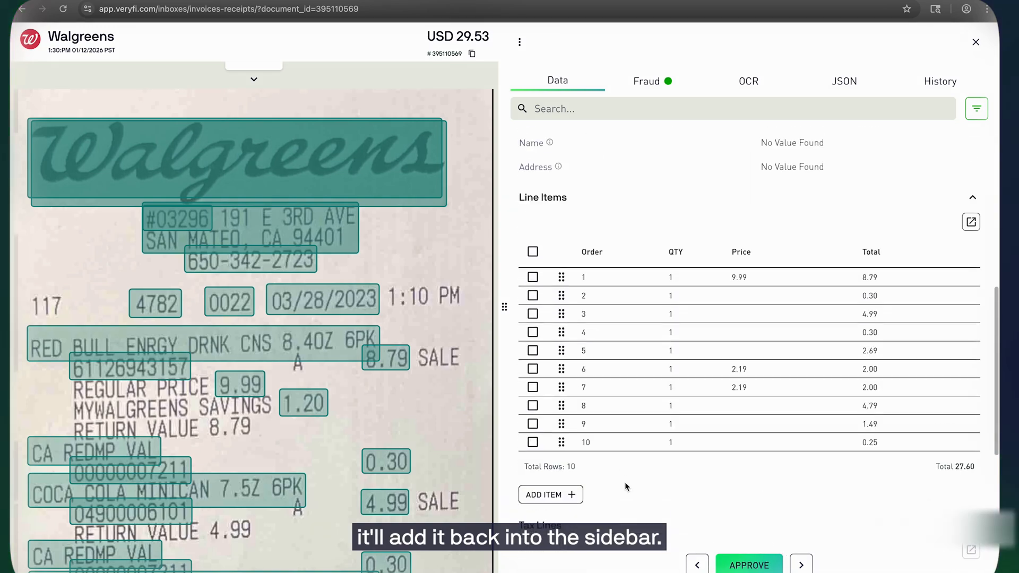
scroll(625, 483, "up", 8)
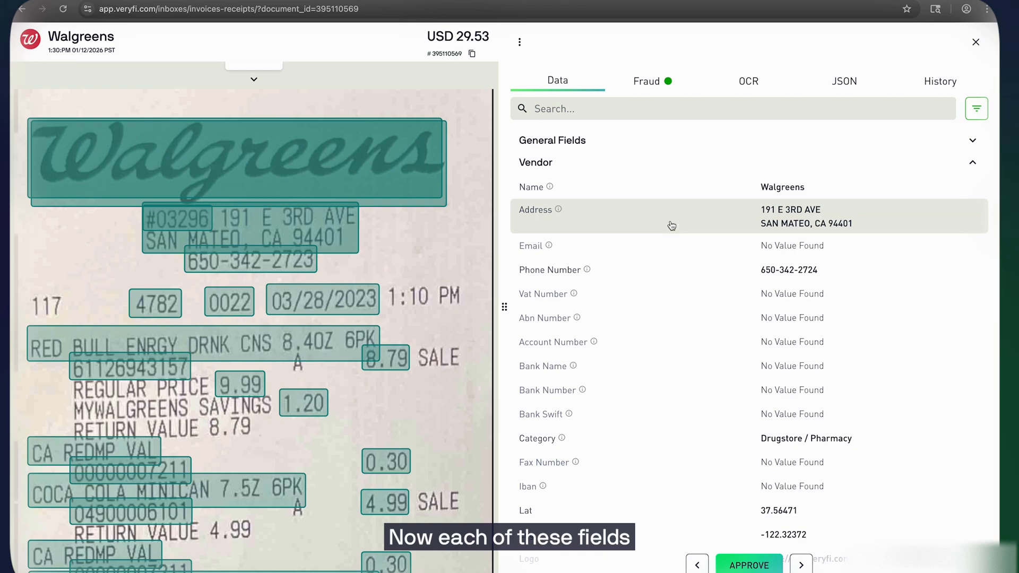
left_click(624, 144)
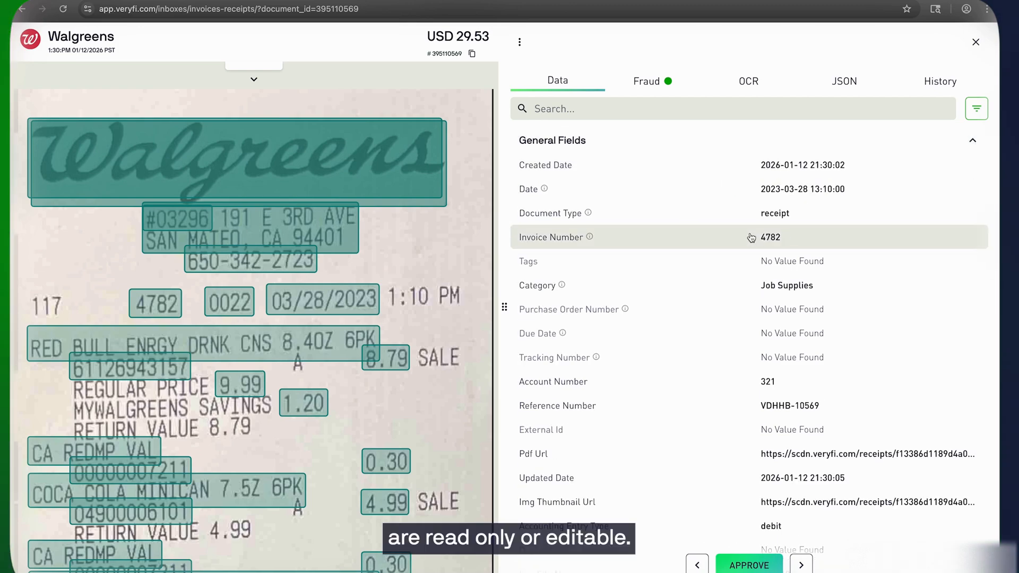
Set the receipt's invoice number to 4783, and reopen the field to check its bounding box on the receipt image.
left_click(795, 238)
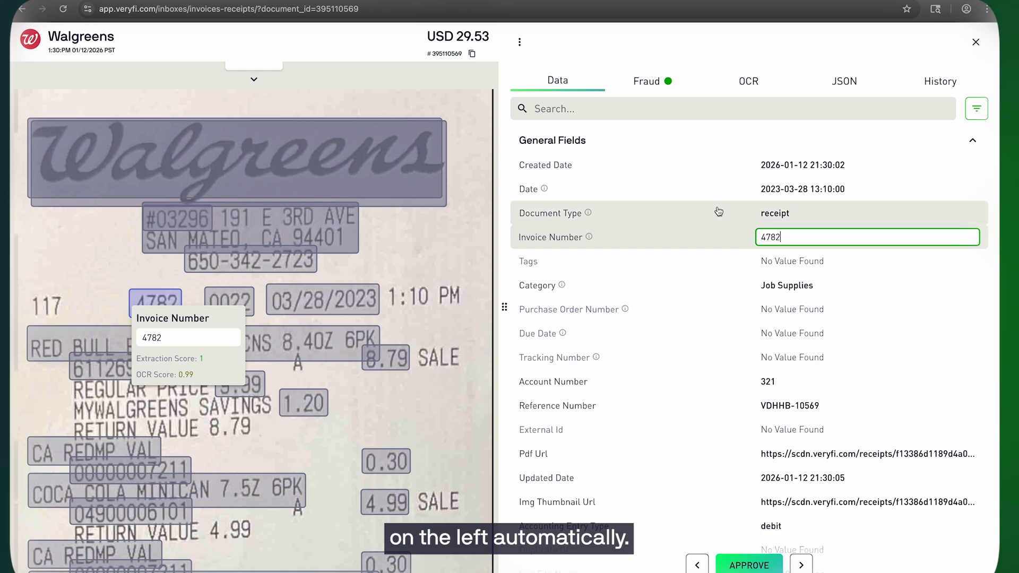
key("BackSpace")
type("3")
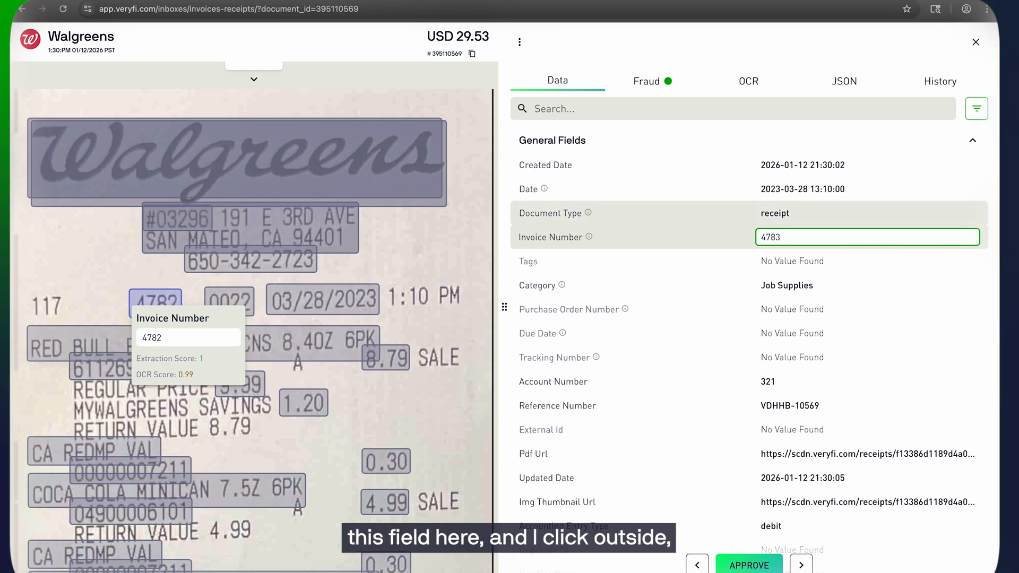
left_click(476, 258)
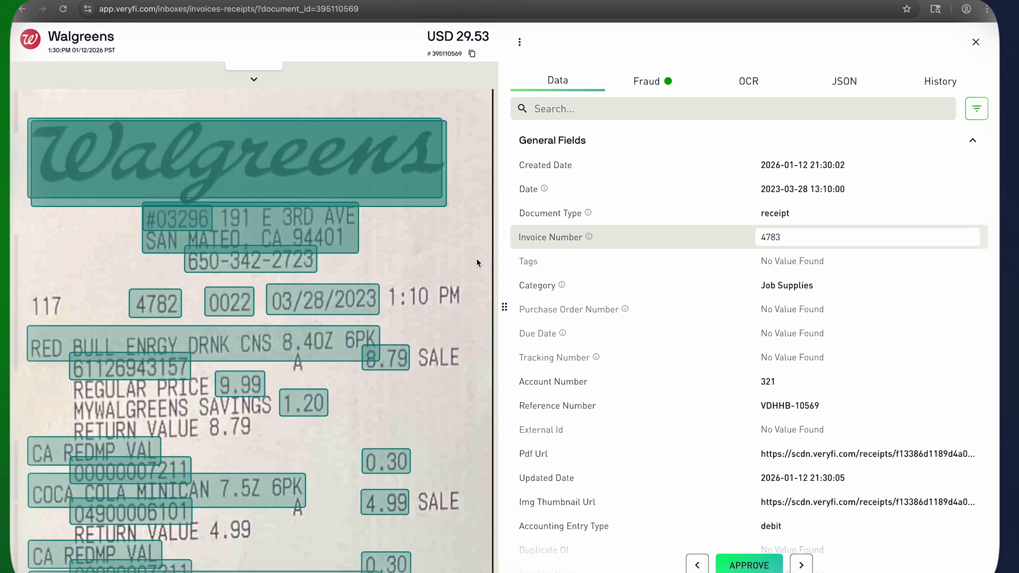
left_click(774, 235)
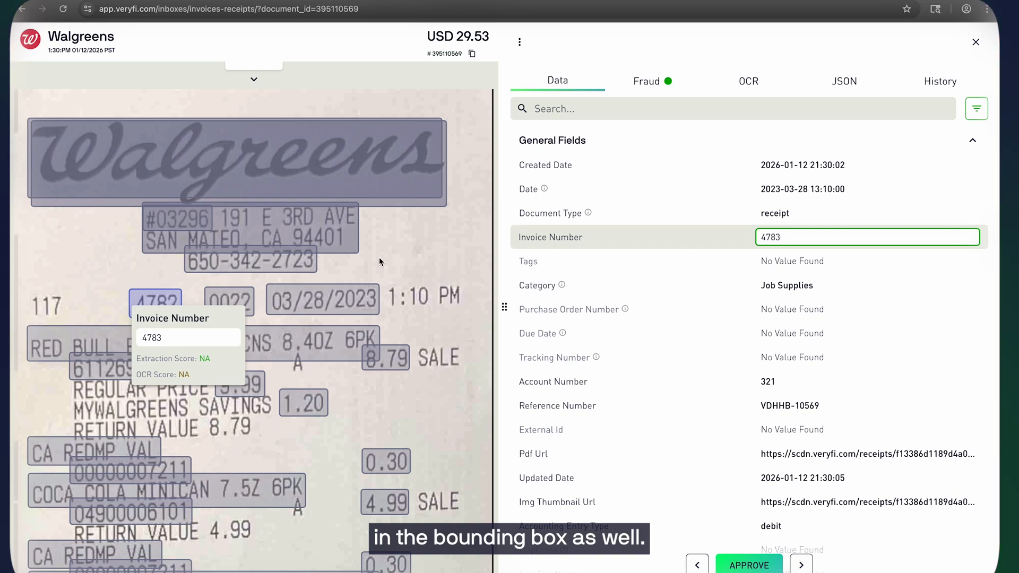
left_click(403, 254)
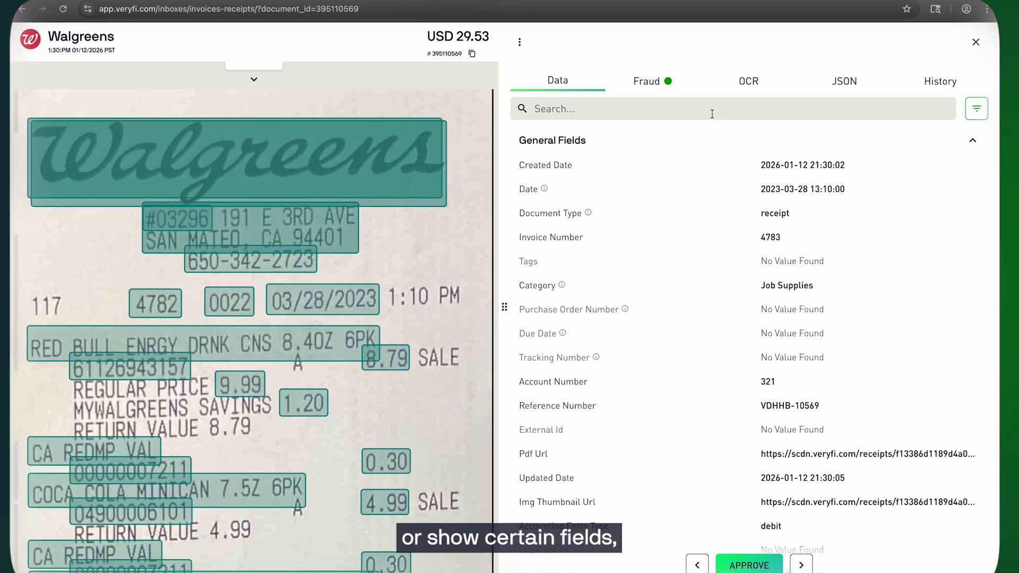
Open the field configuration and review the available General Fields, Vendor, Bill To and Ship To fields.
left_click(973, 114)
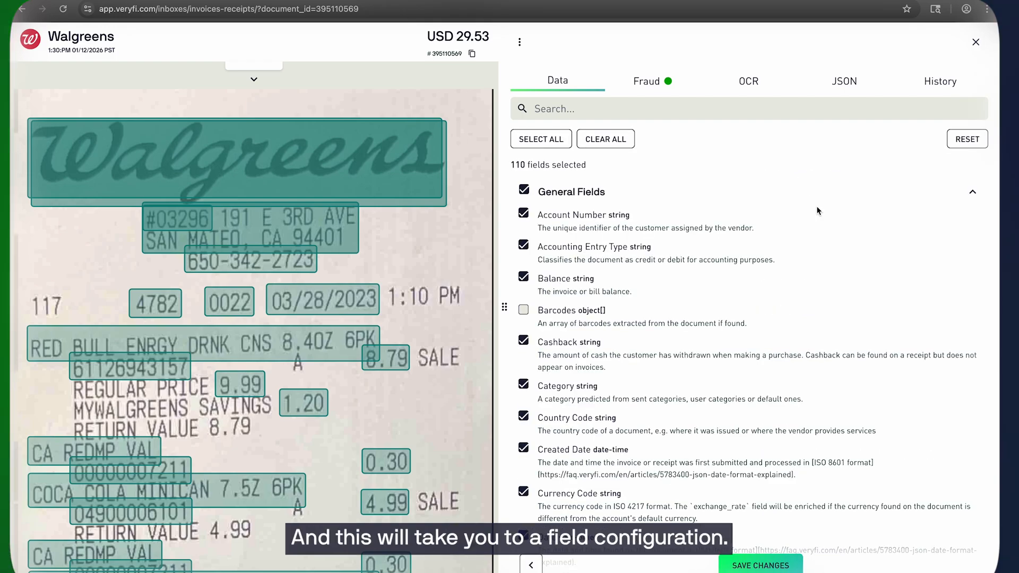
scroll(645, 468, "down", 15)
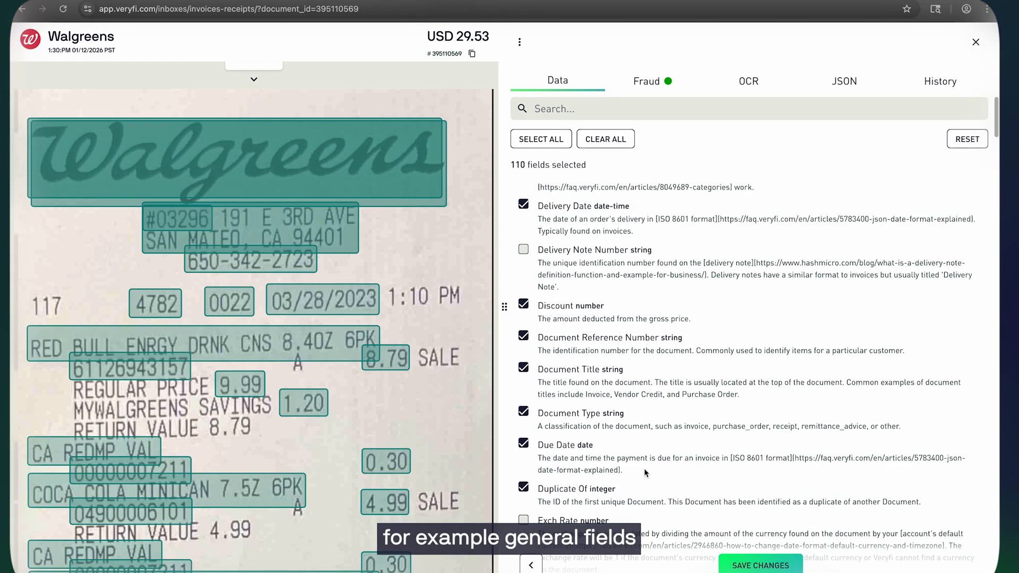
scroll(645, 468, "down", 20)
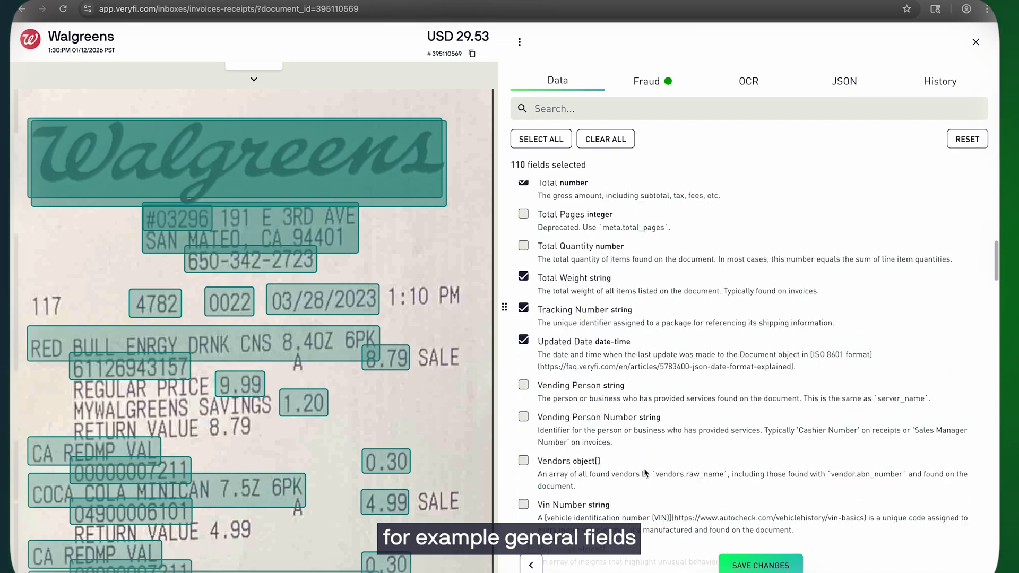
scroll(645, 470, "down", 10)
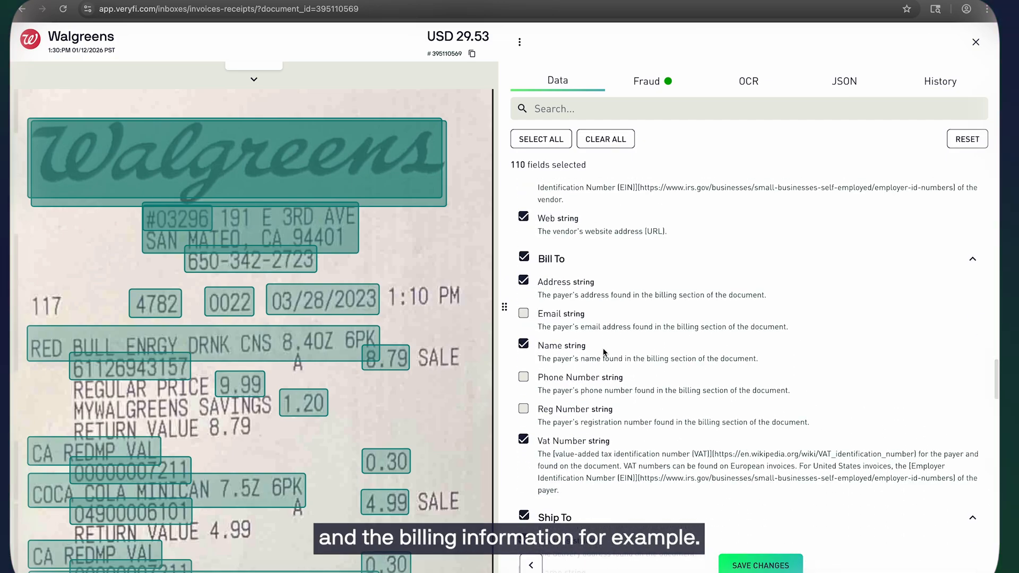
scroll(603, 350, "up", 12)
scroll(603, 348, "up", 15)
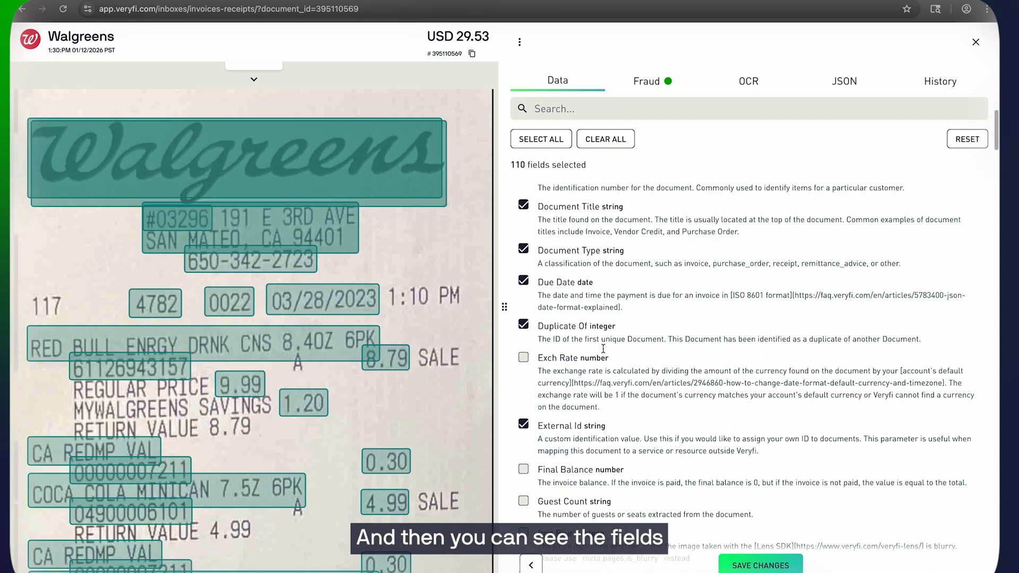
scroll(604, 349, "up", 8)
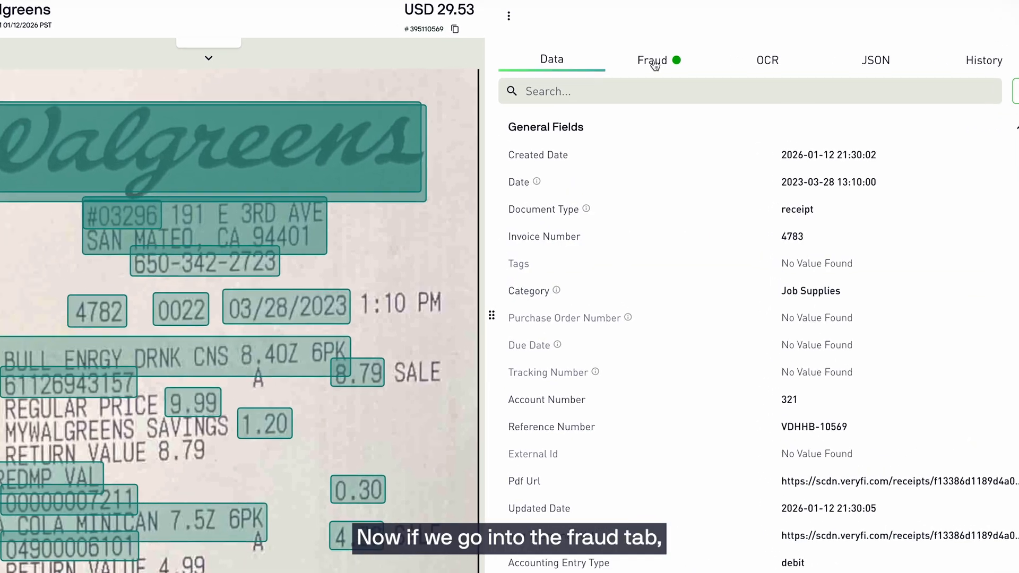
Examine the receipt's fraud results, including the Veryfi AI Advisor verdict and the fraud detection types.
left_click(648, 84)
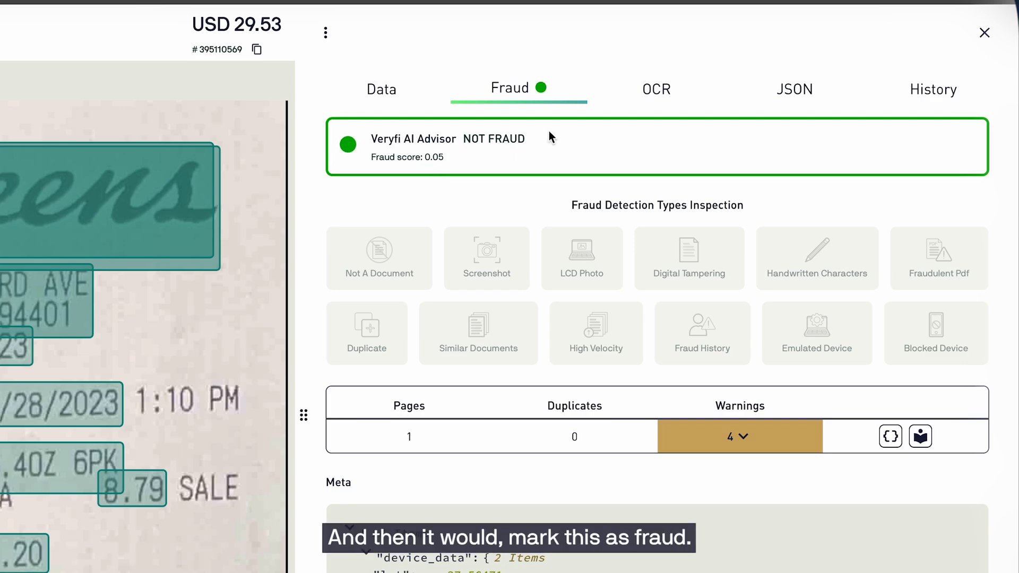
left_click_drag(530, 136, 462, 135)
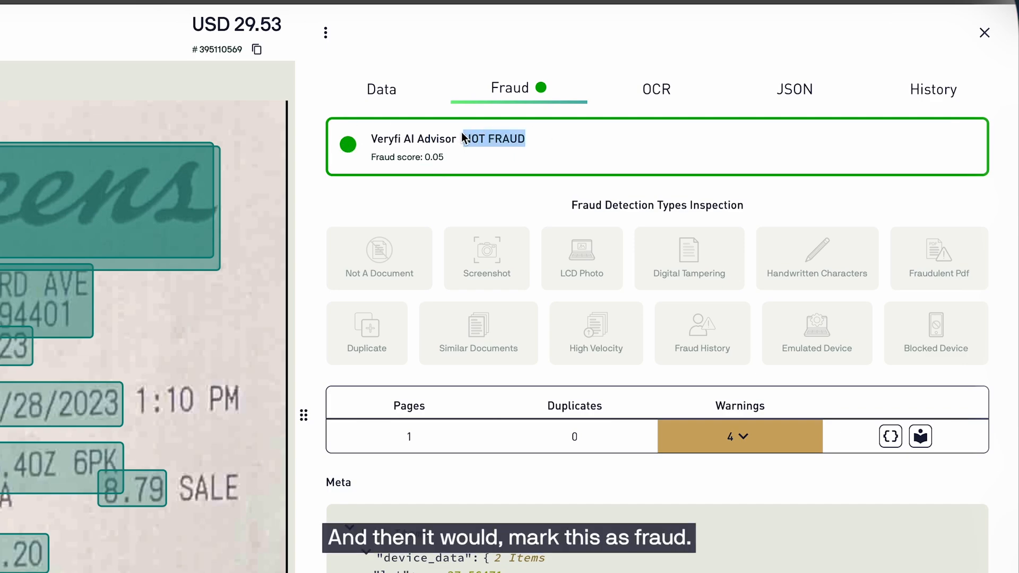
left_click(521, 200)
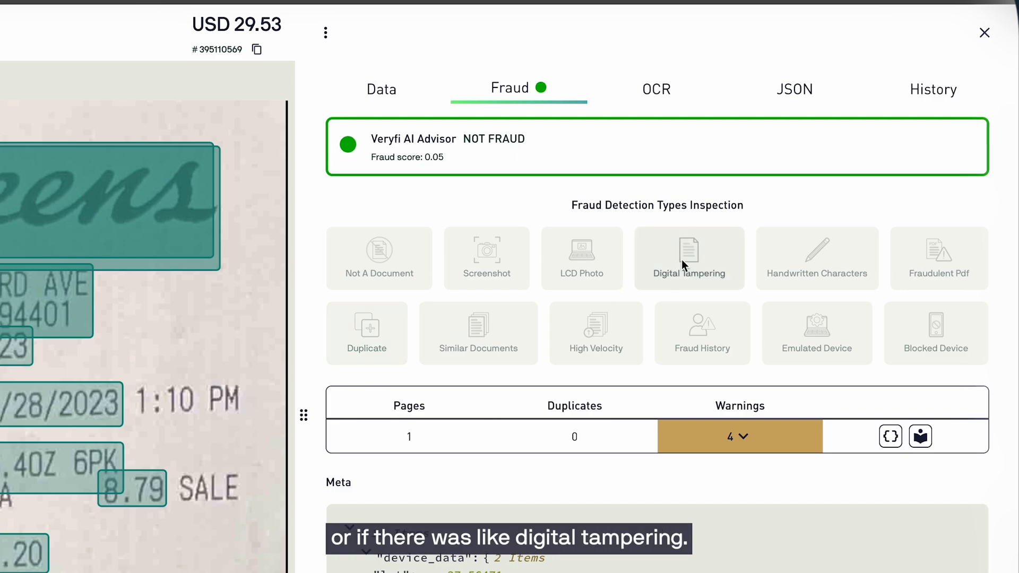
scroll(637, 424, "down", 1)
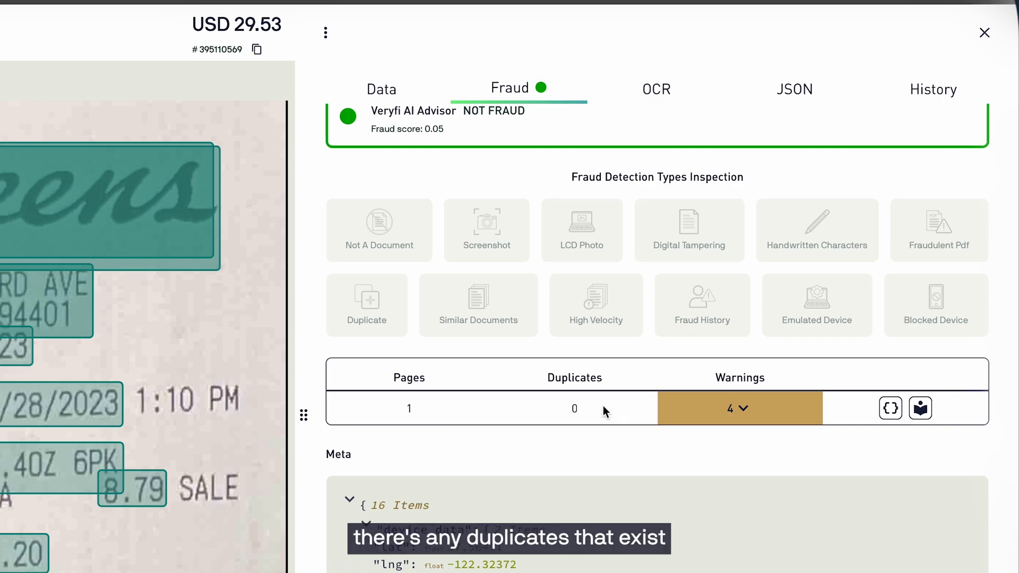
Expand and collapse the fraud warning details, and review the Meta data below them.
left_click(744, 409)
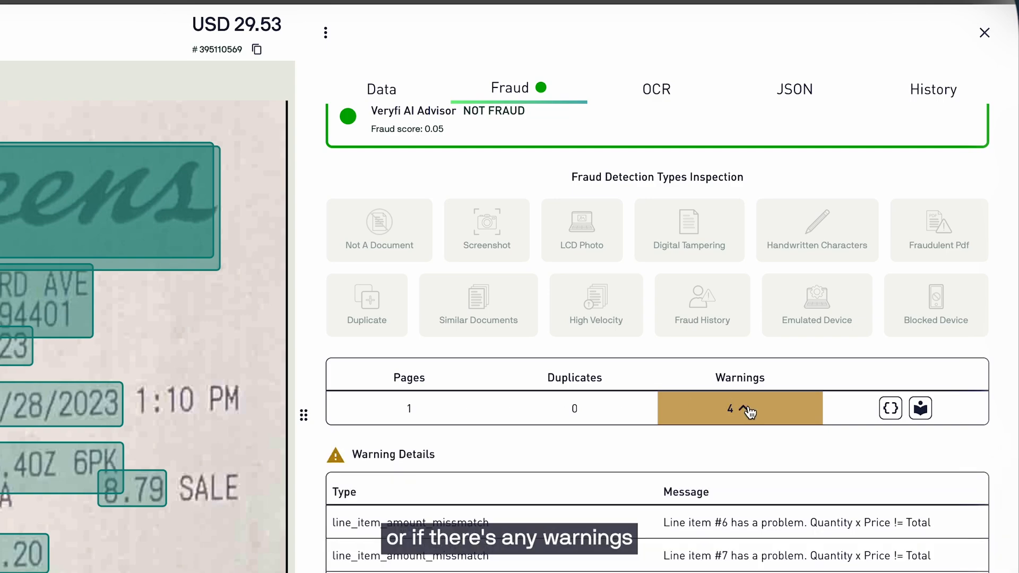
left_click(749, 412)
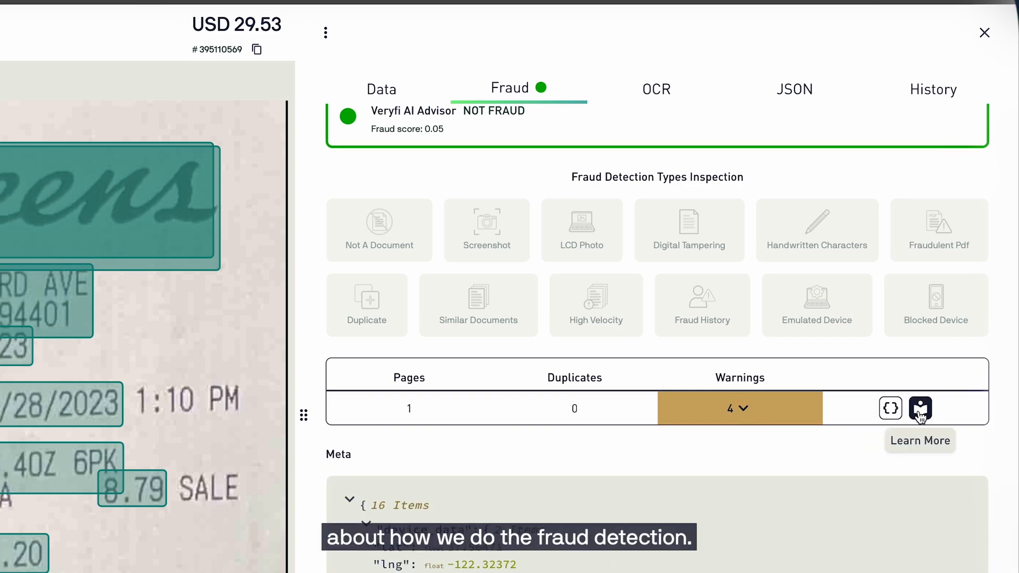
scroll(877, 467, "down", 5)
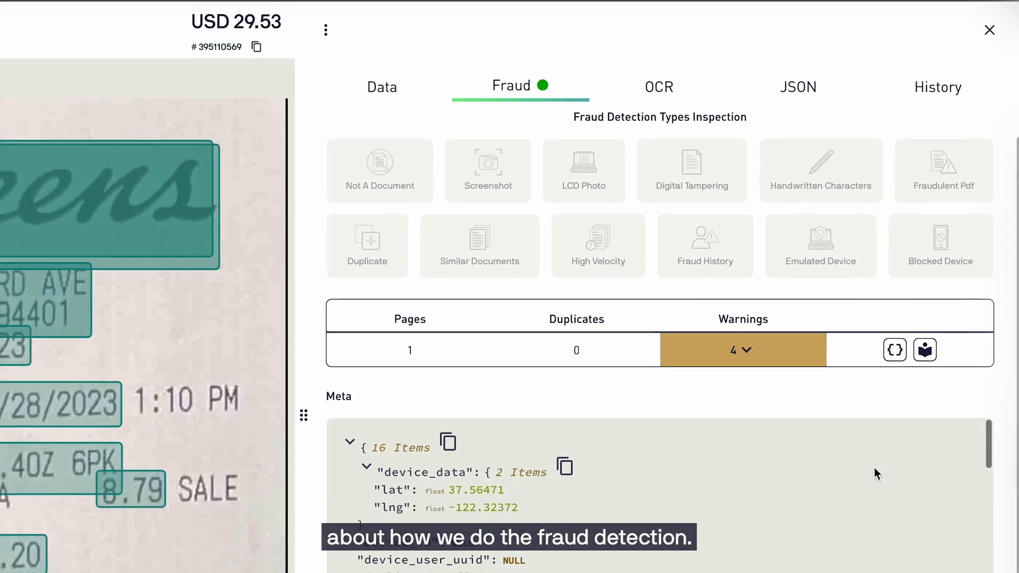
scroll(826, 323, "up", 2)
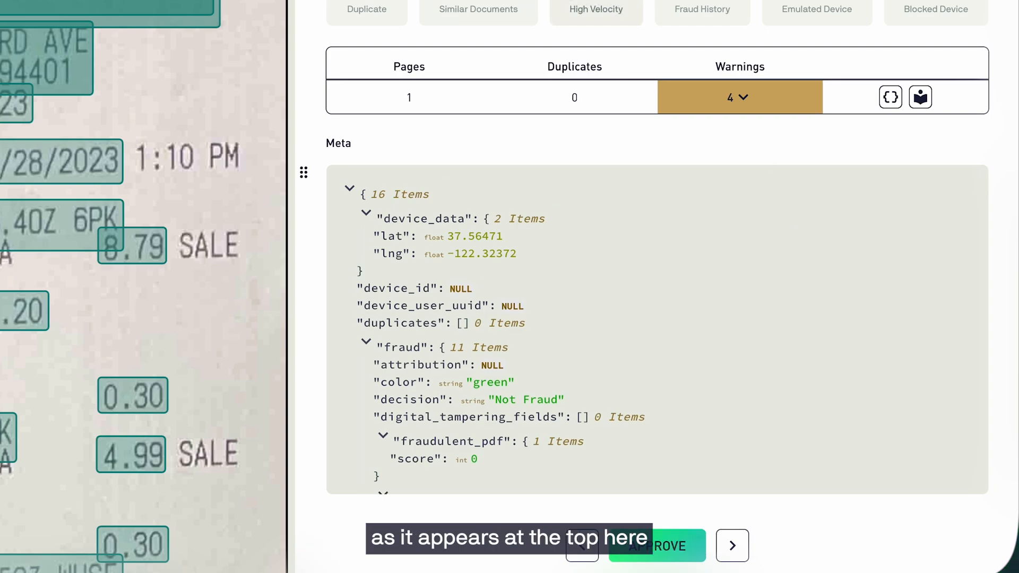
scroll(613, 120, "up", 3)
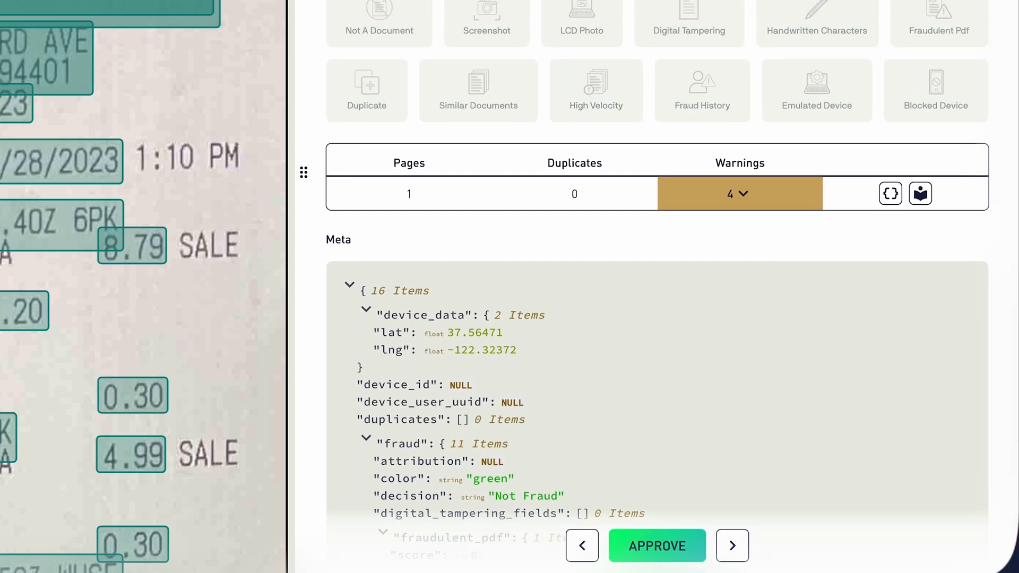
View the receipt's OCR text and its JSON output, switching the detailed JSON on and off again.
left_click(732, 64)
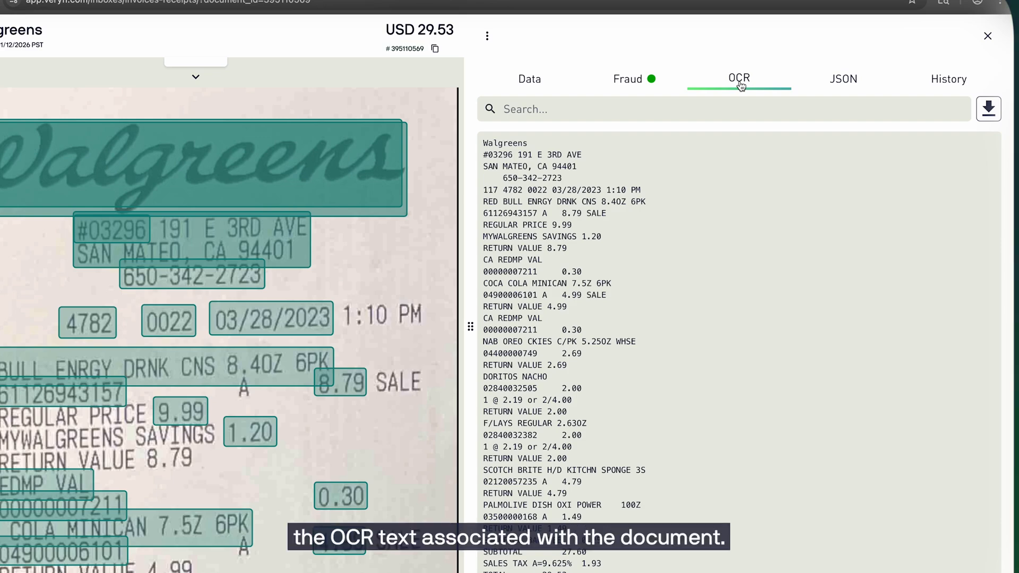
left_click(847, 85)
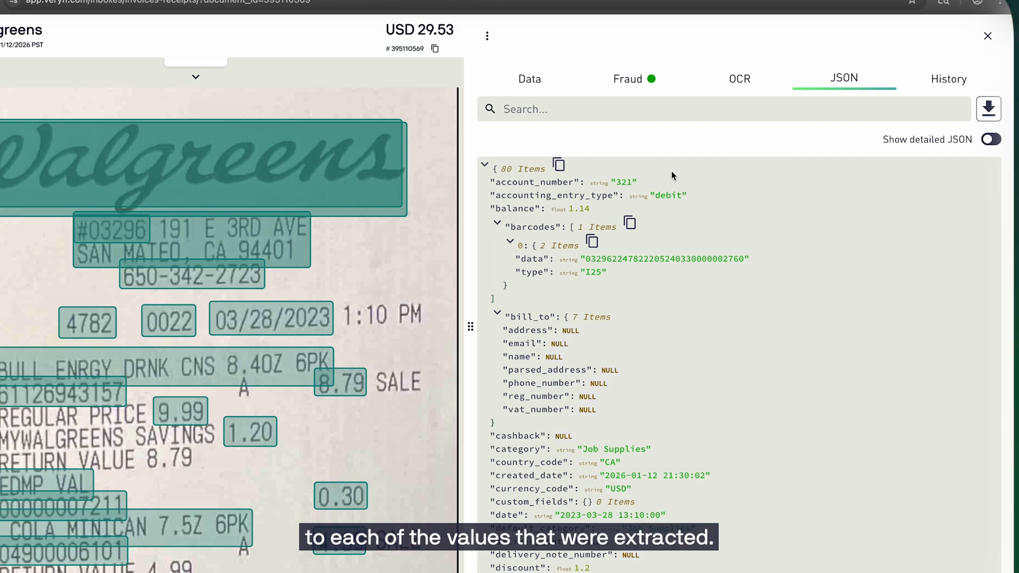
left_click(992, 140)
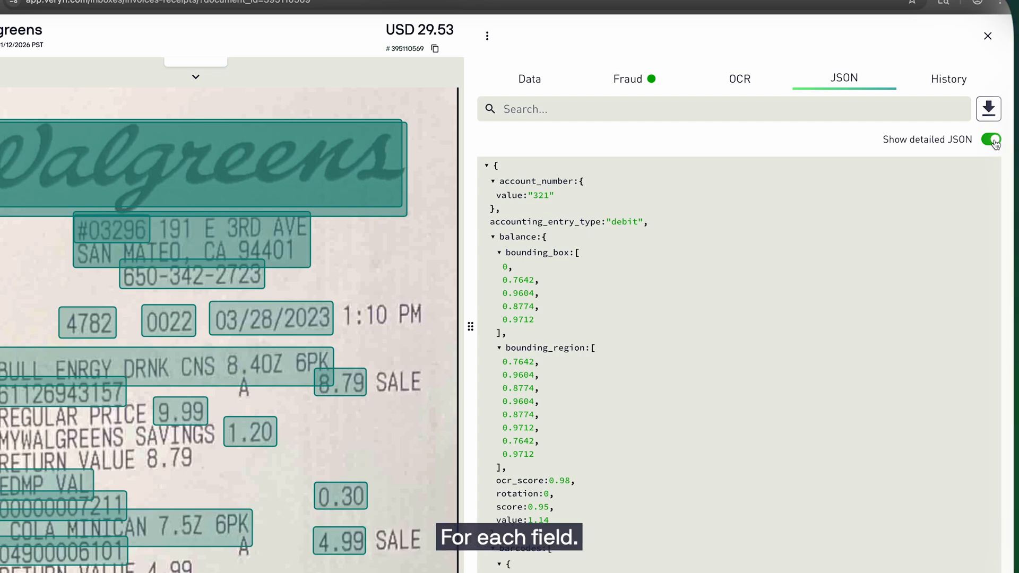
left_click(991, 140)
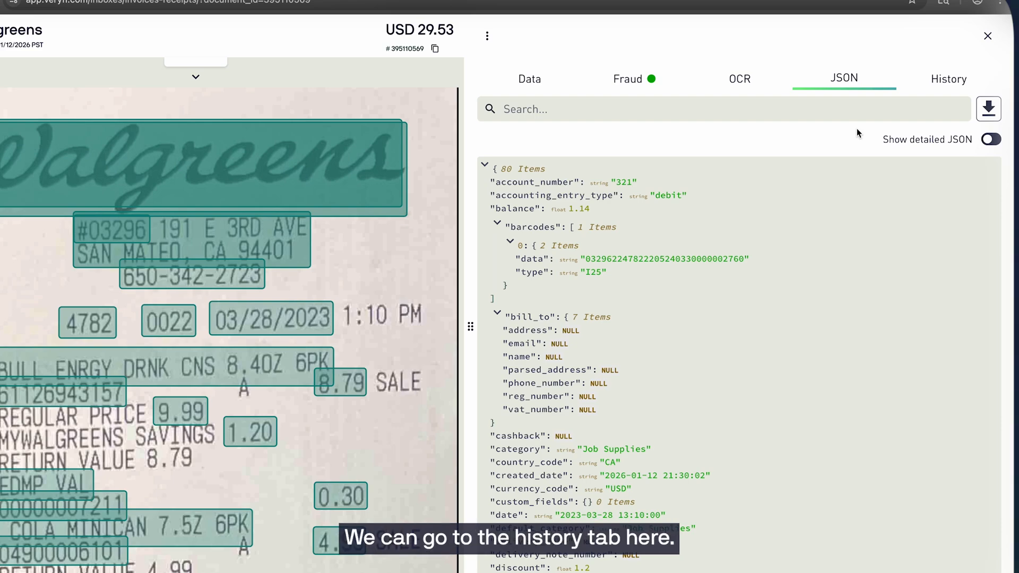
Examine the document's history of modifications, and close the document from its extracted data view.
left_click(945, 79)
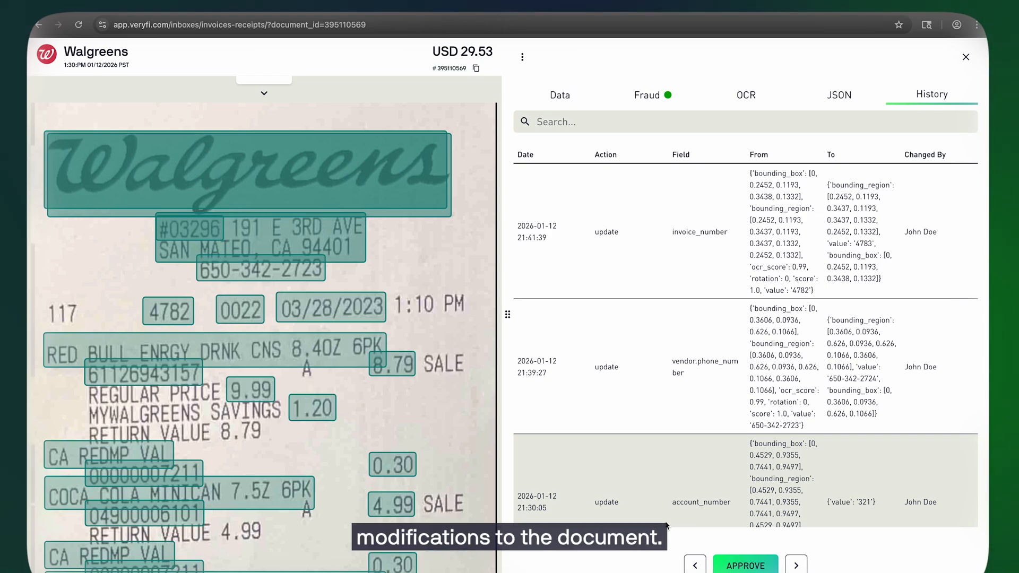
left_click(566, 102)
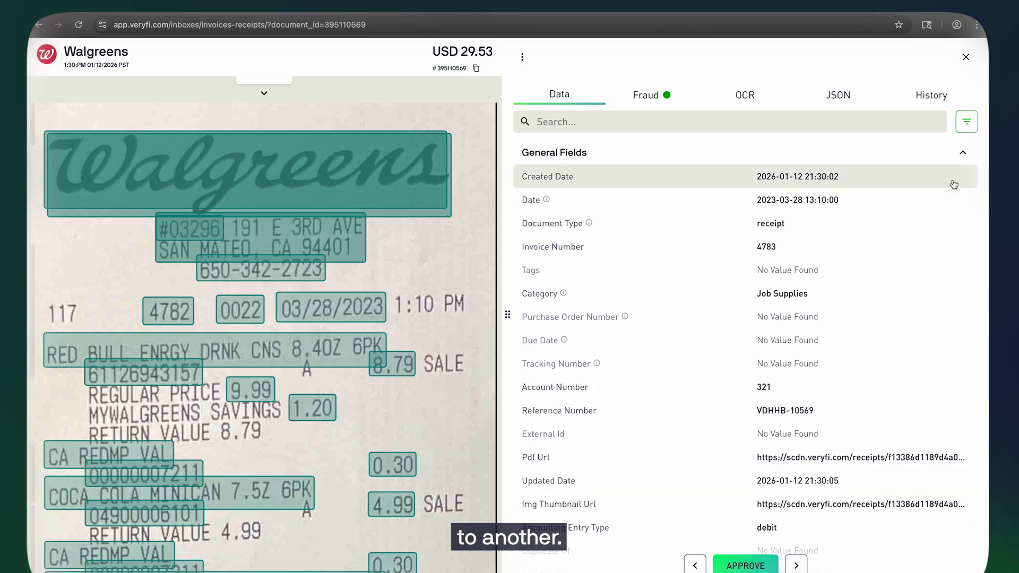
left_click(966, 59)
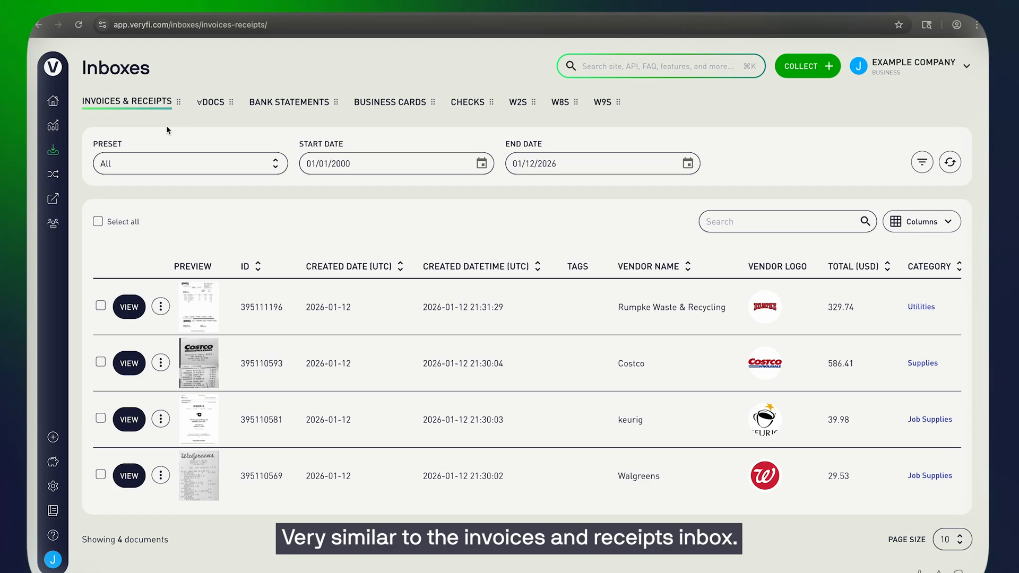
Open the vDocs inbox and browse its full list of blueprints.
left_click(204, 111)
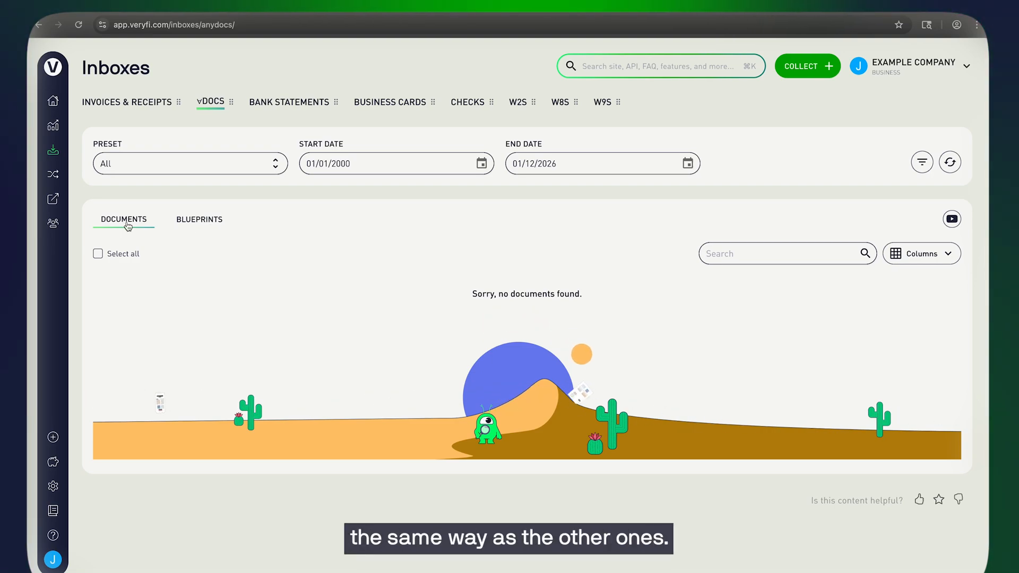
left_click(199, 220)
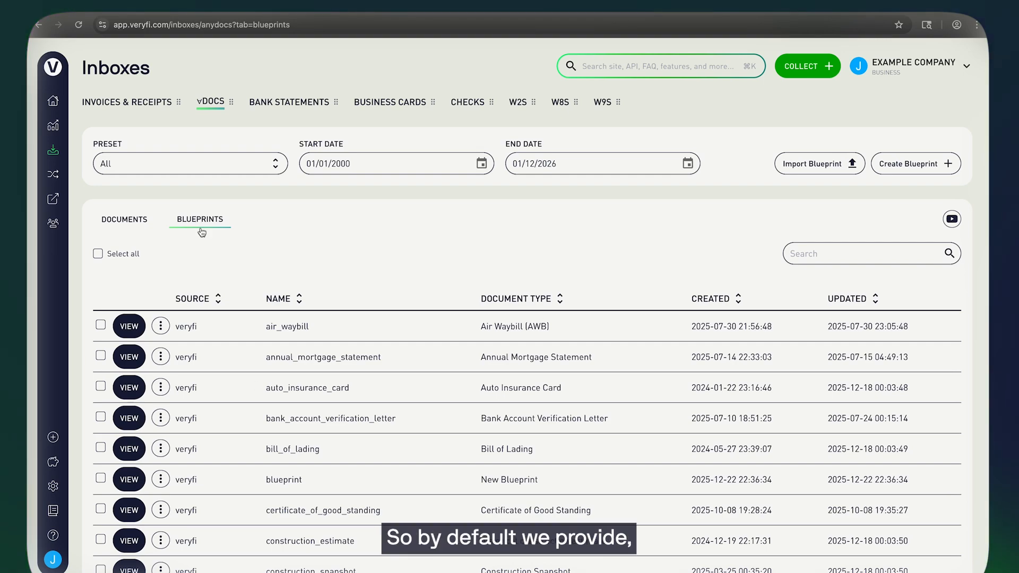
scroll(256, 382, "down", 3)
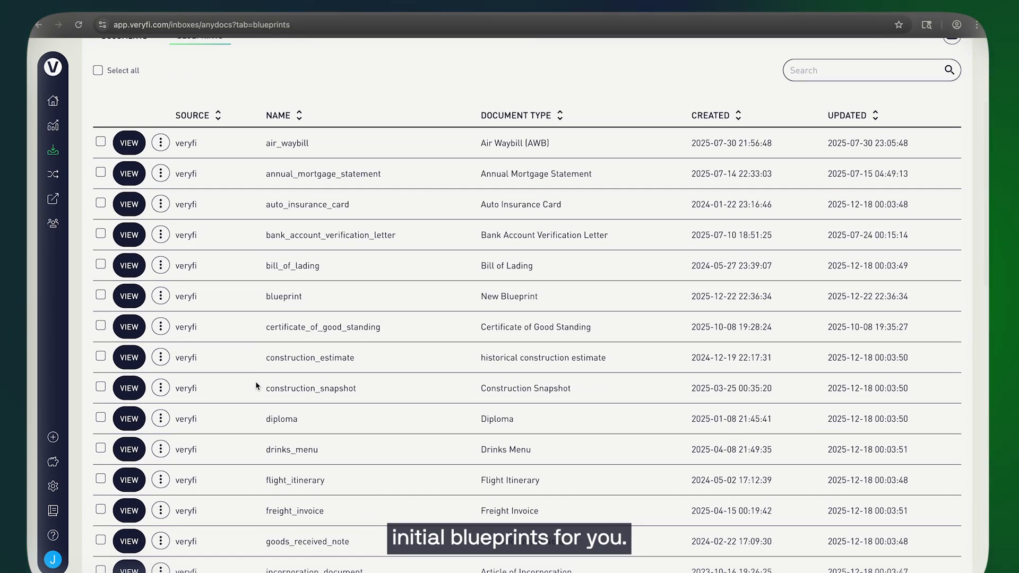
scroll(256, 381, "down", 9)
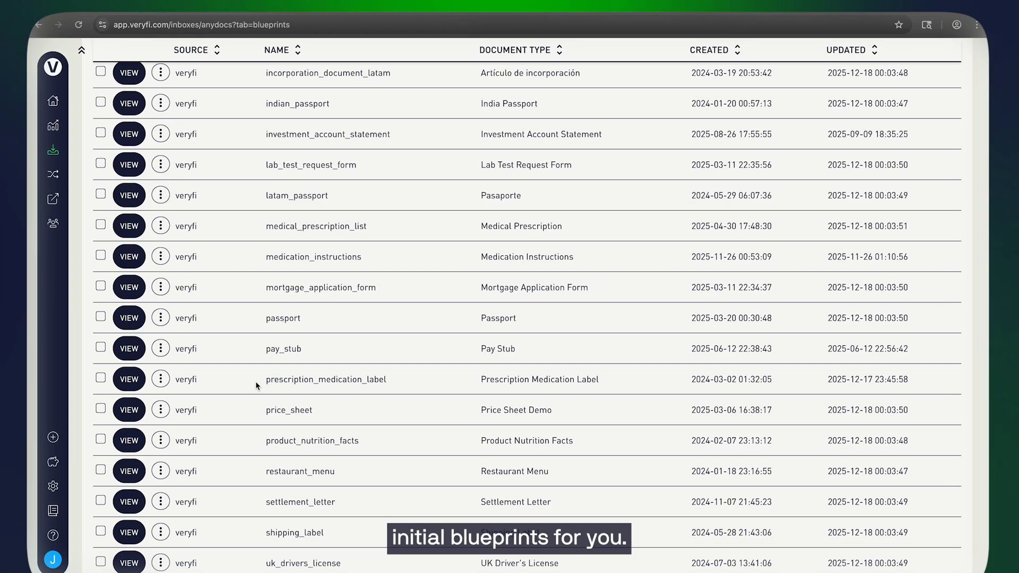
scroll(256, 381, "down", 5)
scroll(256, 382, "up", 18)
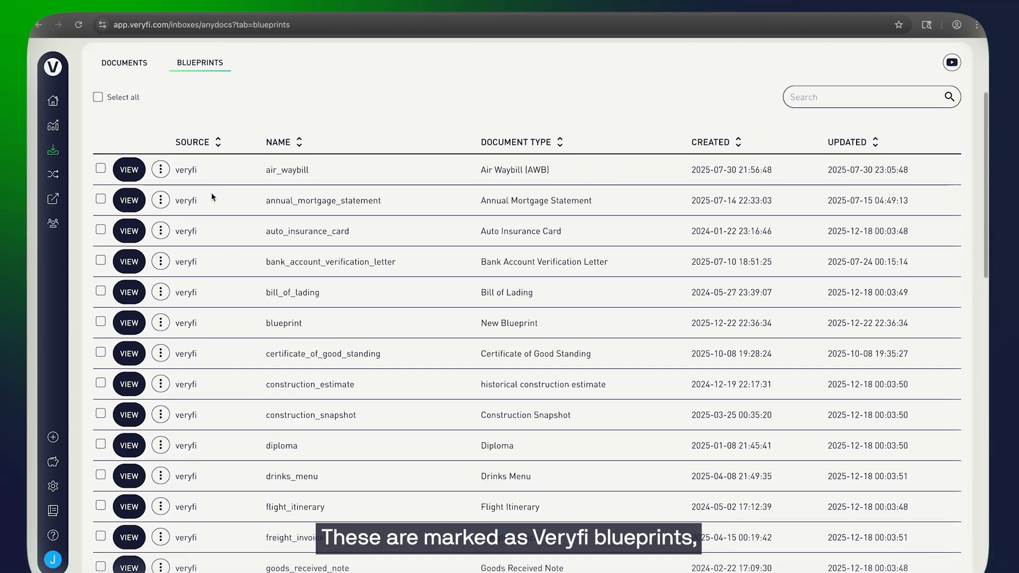
Look at the upload screen for creating a custom blueprint, and close it again.
scroll(195, 193, "up", 3)
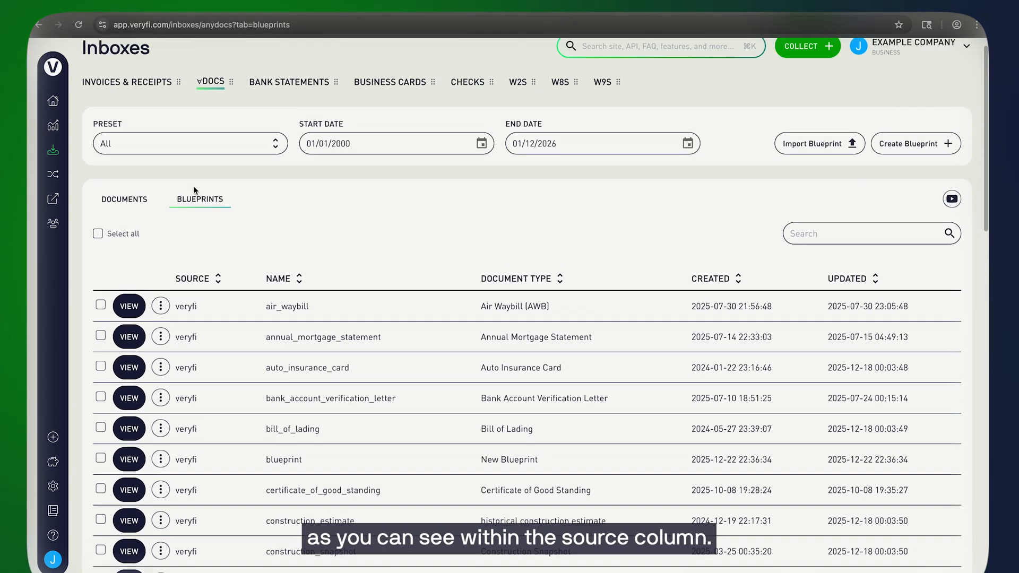
scroll(194, 260, "up", 1)
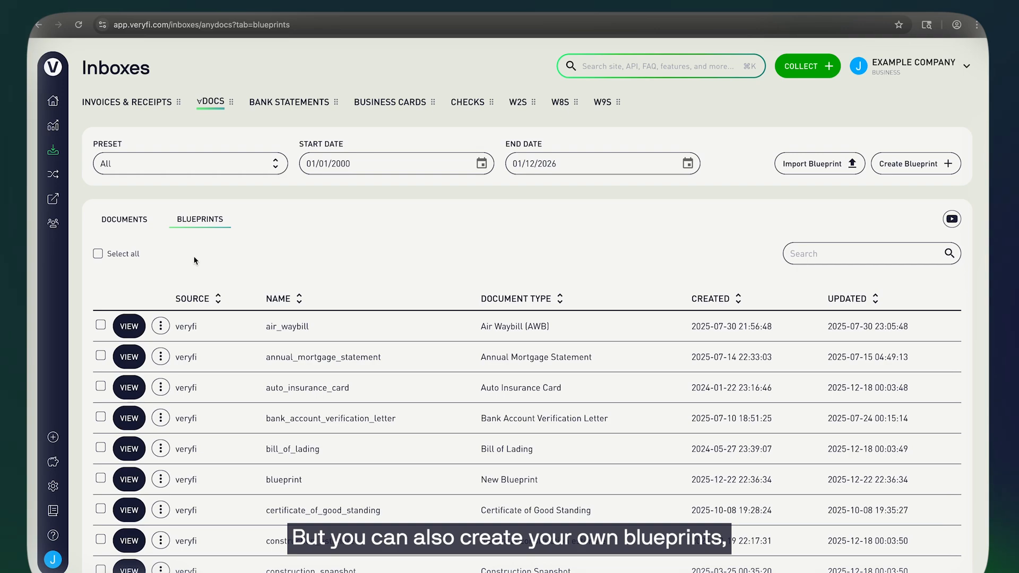
left_click(920, 172)
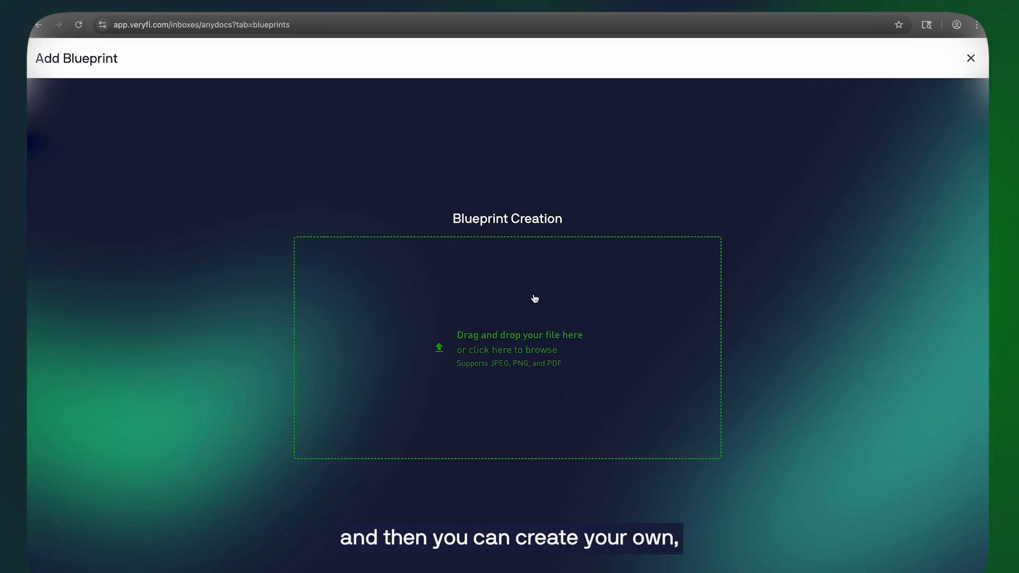
left_click(970, 57)
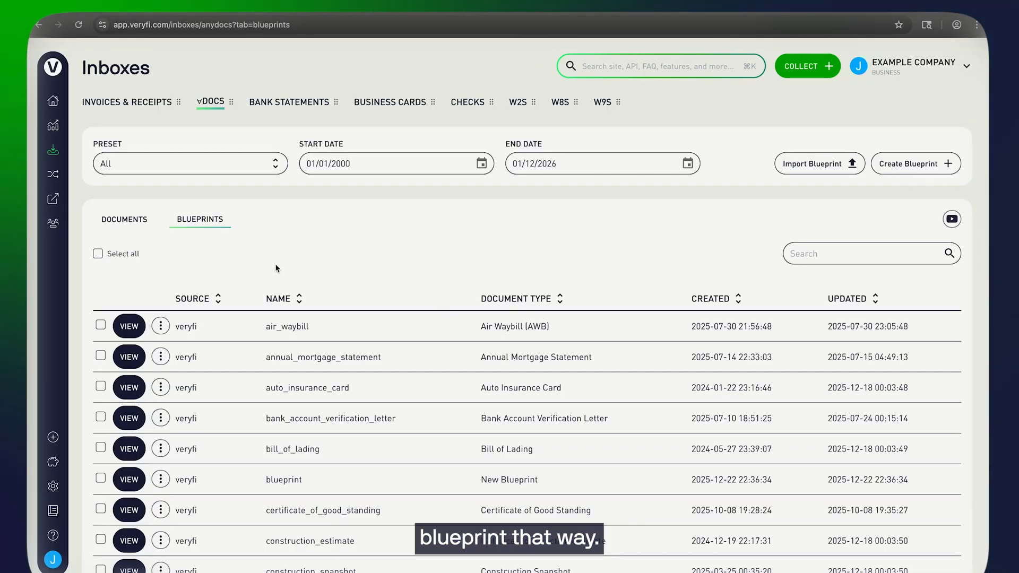
Examine the air_waybill blueprint's marked regions, field types and descriptions, and close it.
left_click(134, 331)
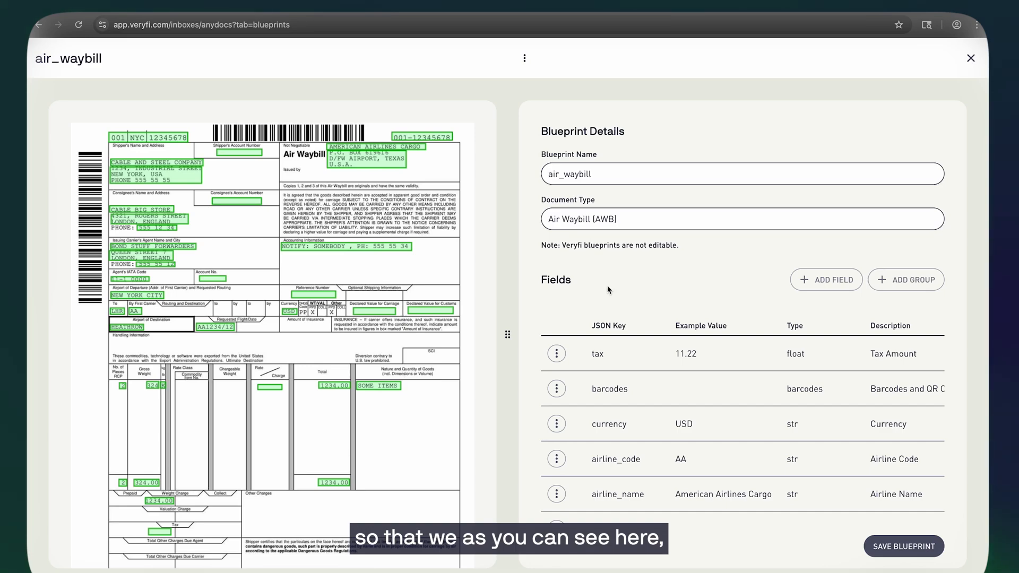
scroll(618, 376, "down", 3)
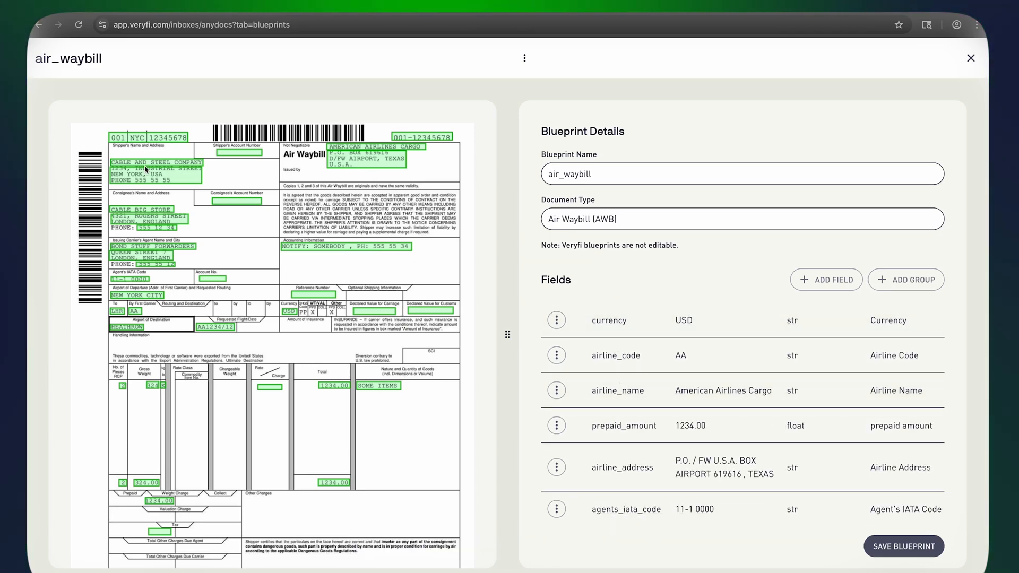
scroll(642, 342, "down", 2)
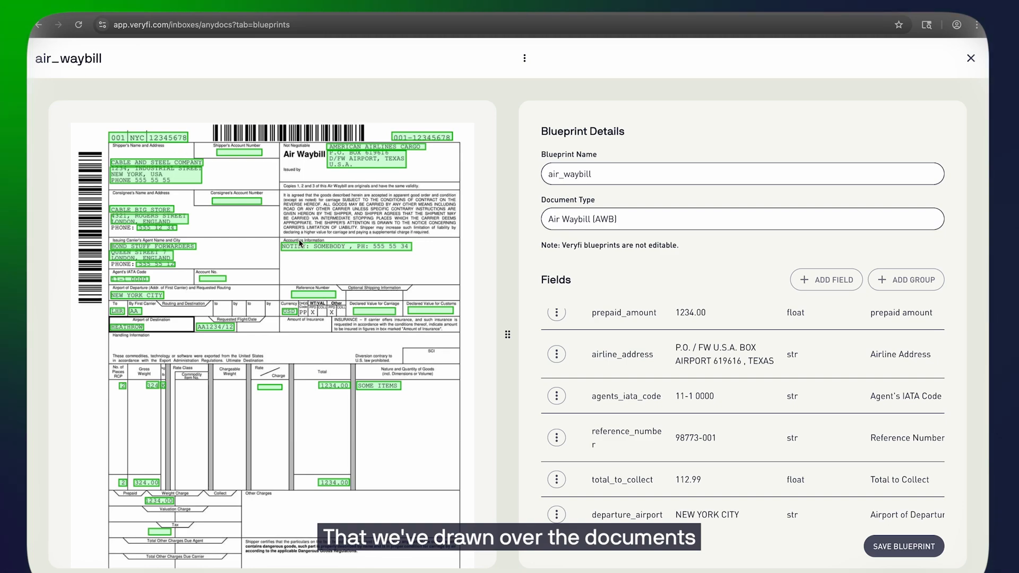
scroll(644, 423, "up", 5)
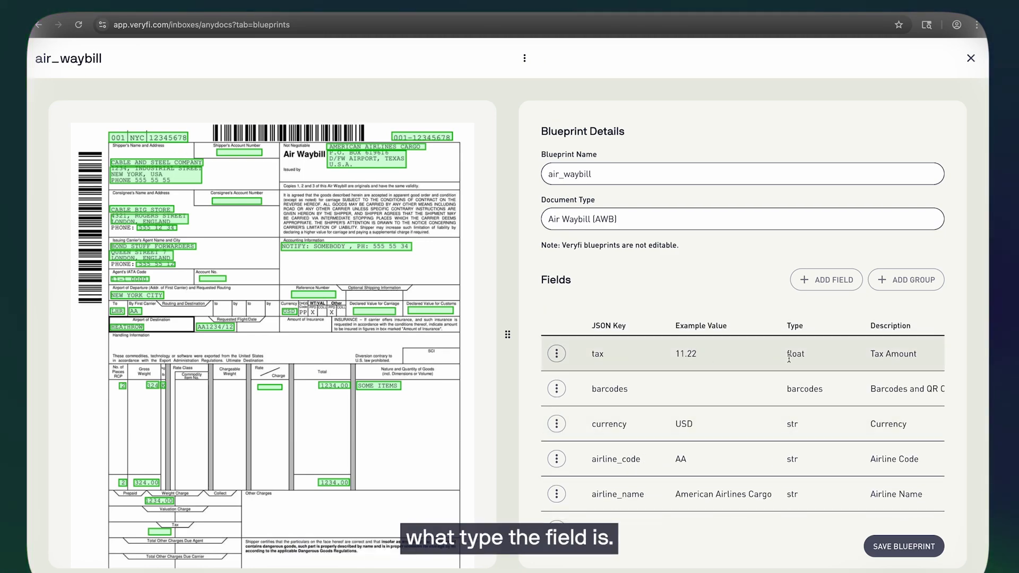
scroll(842, 359, "right", 3)
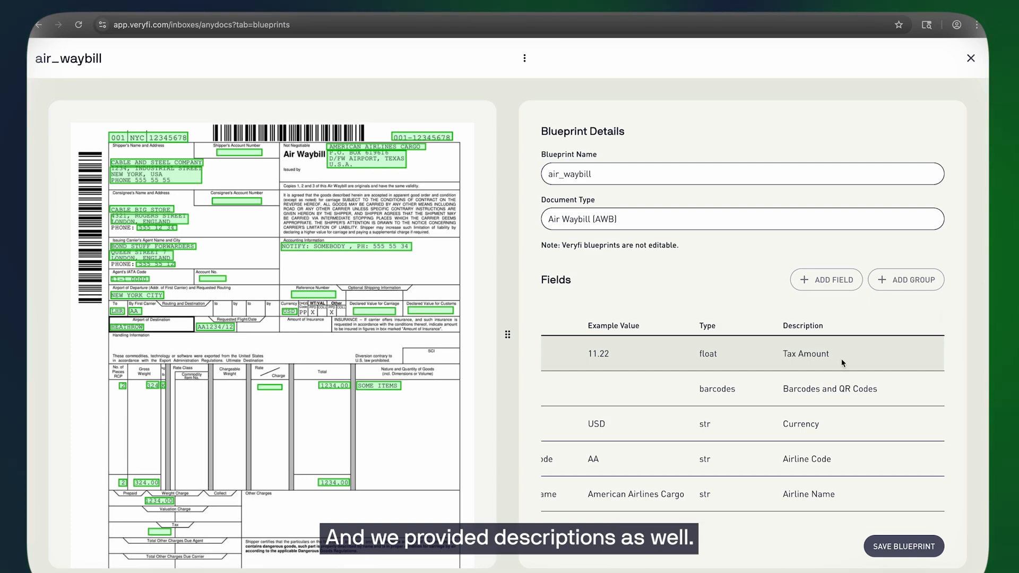
scroll(842, 358, "left", 3)
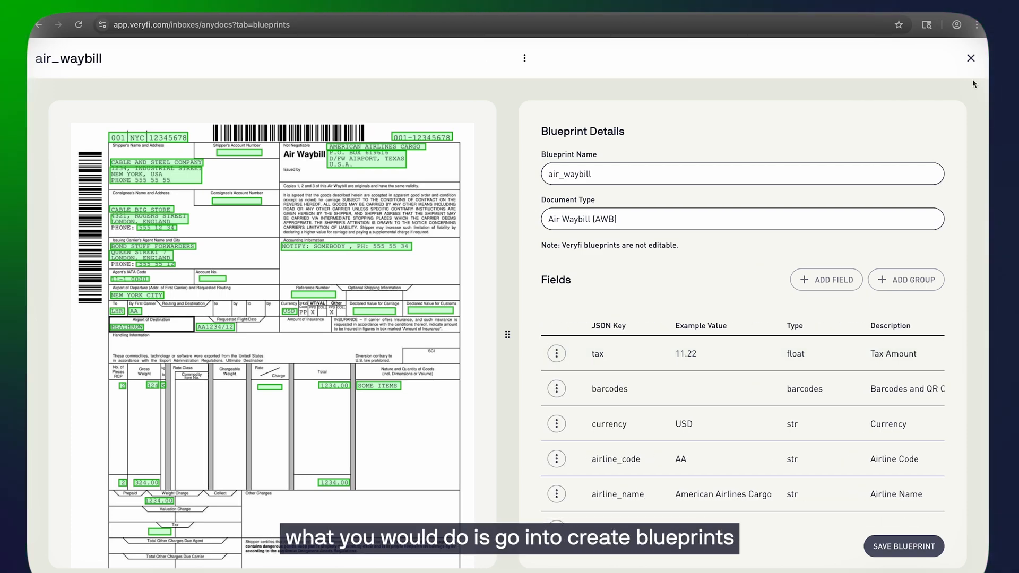
left_click(971, 58)
Start a new blueprint from the invoice file in the inboxes folder on the Desktop.
left_click(910, 164)
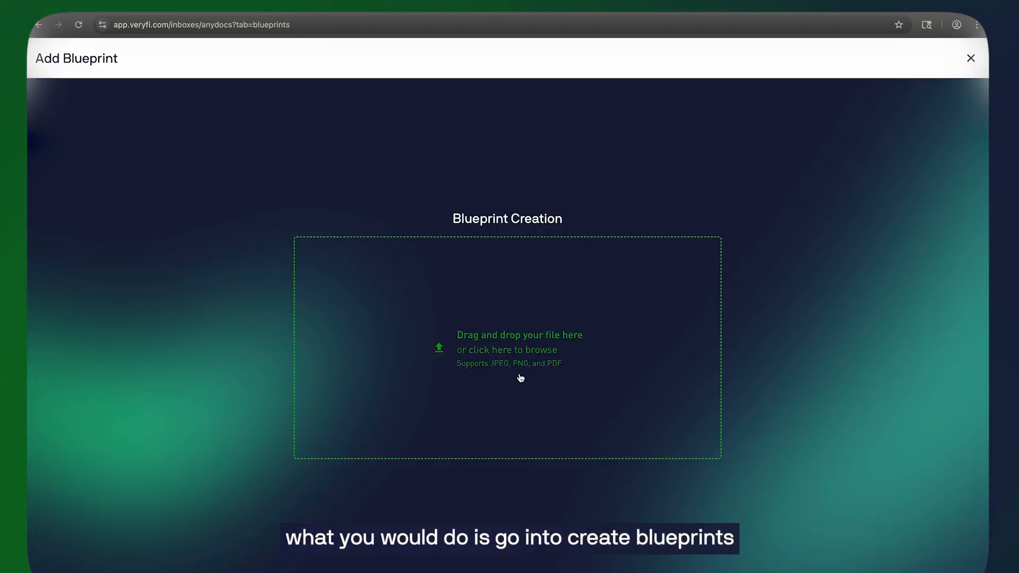
left_click(521, 323)
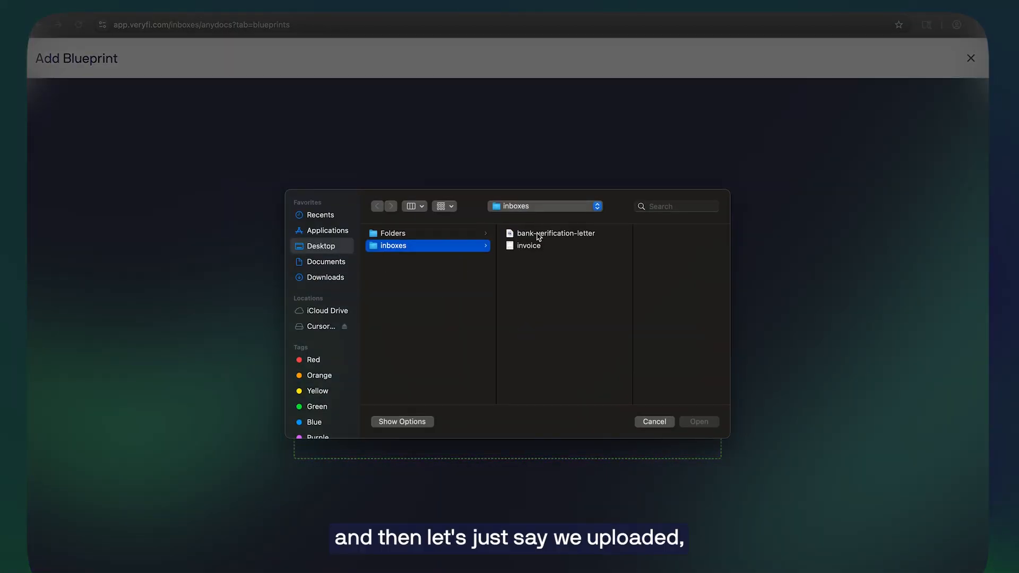
left_click(539, 237)
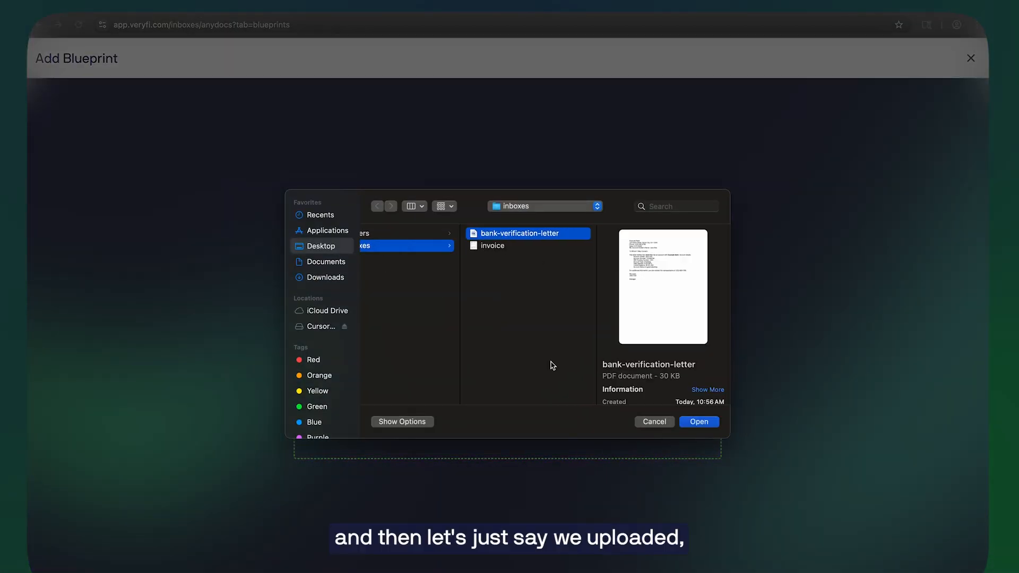
left_click(501, 247)
left_click(699, 422)
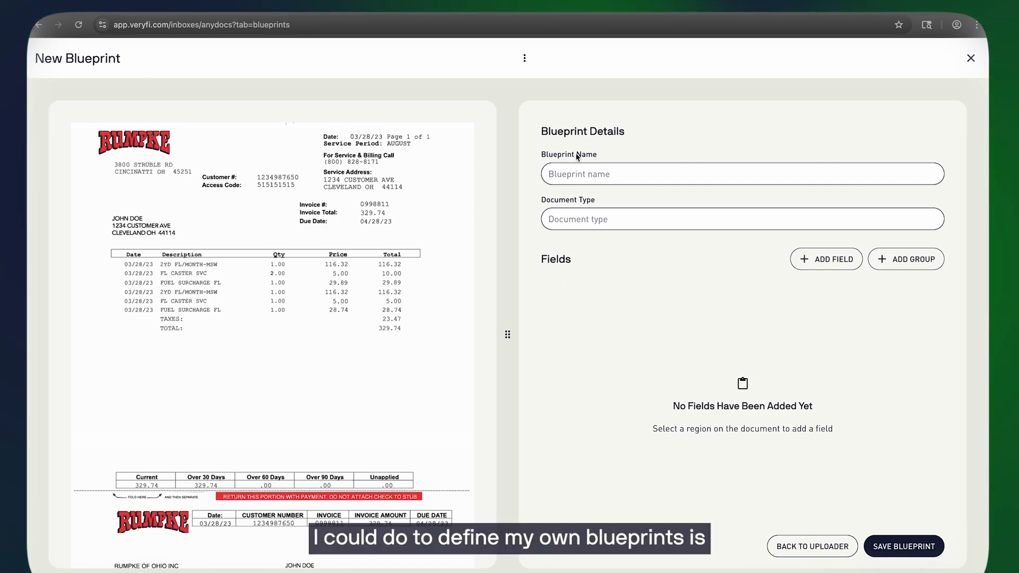
Name the blueprint invoice_blueprint and set its document type to "Invoice blueprint type".
left_click(574, 178)
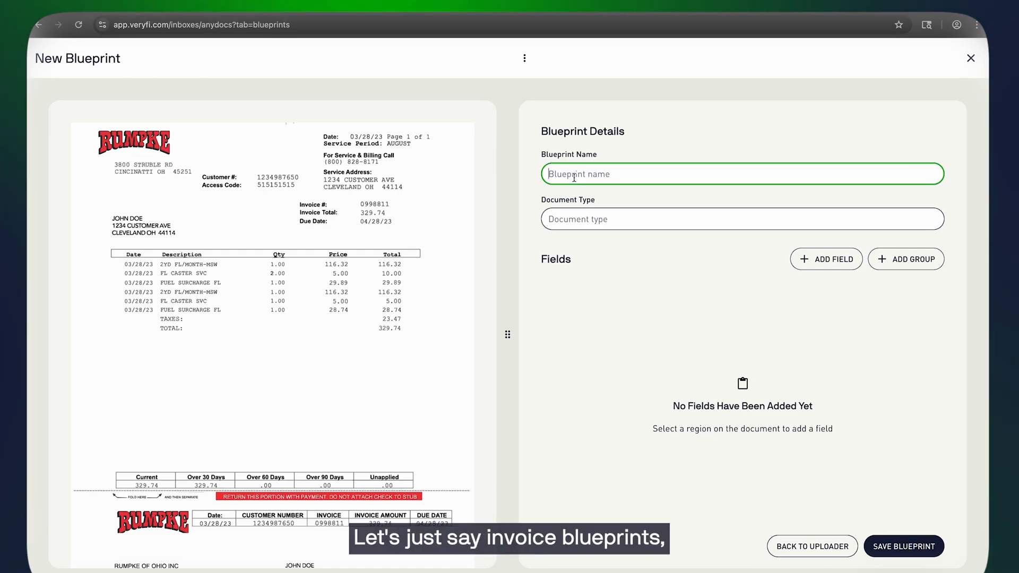
type("invoice_bluepri")
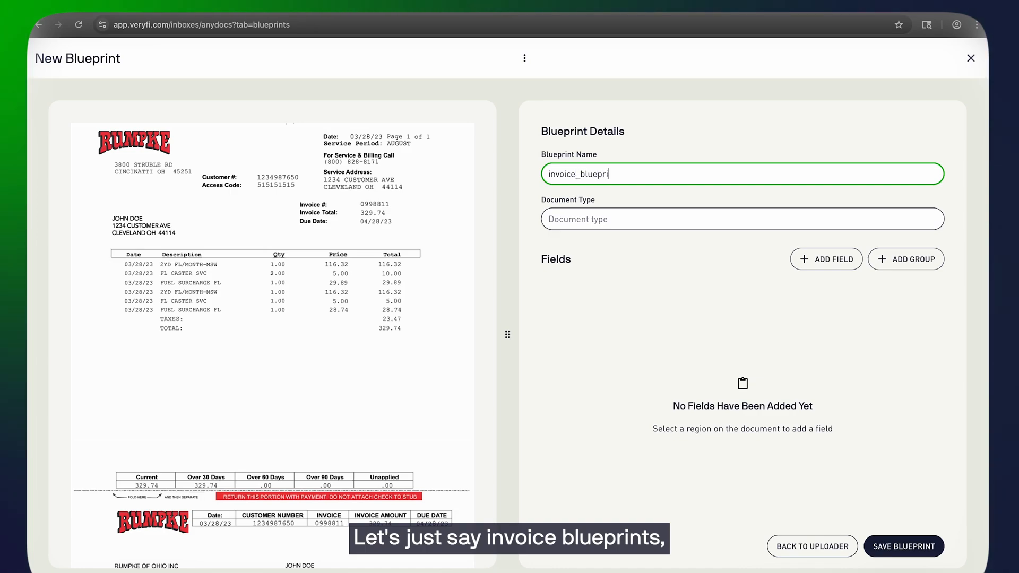
type("nt")
key("Tab")
type("Invoice")
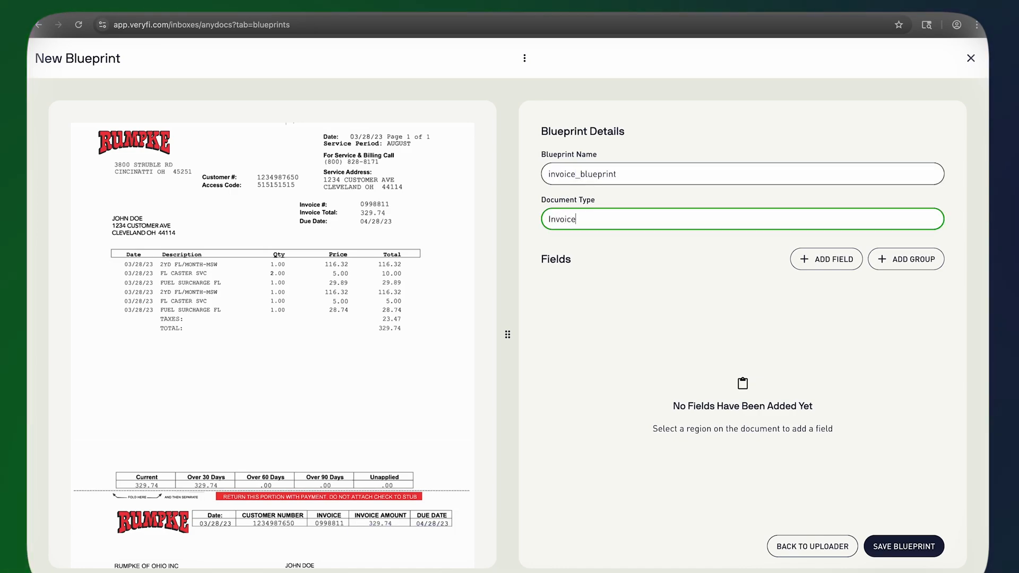
type(" blueprint")
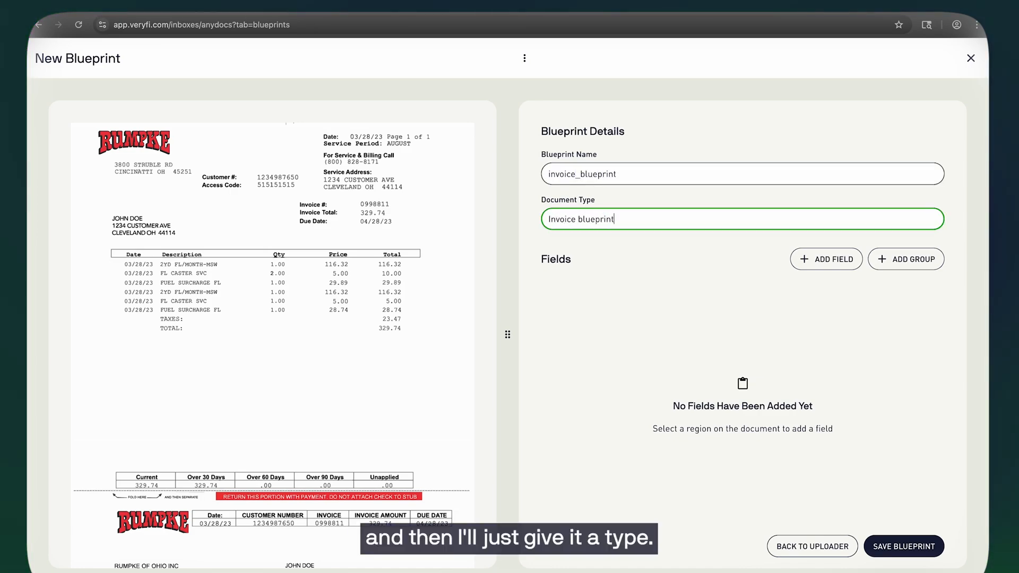
type(" typ")
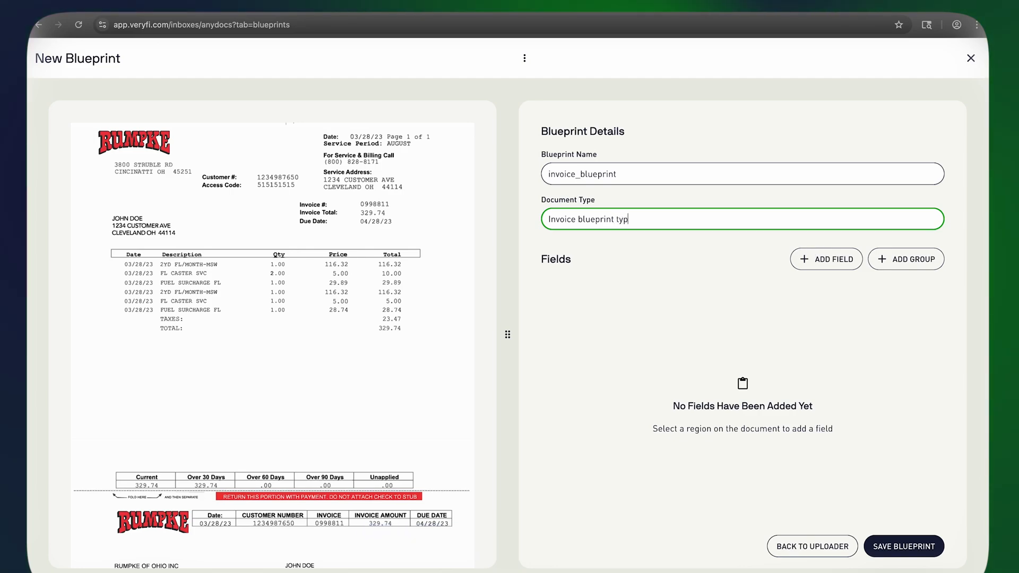
type("e")
left_click(741, 238)
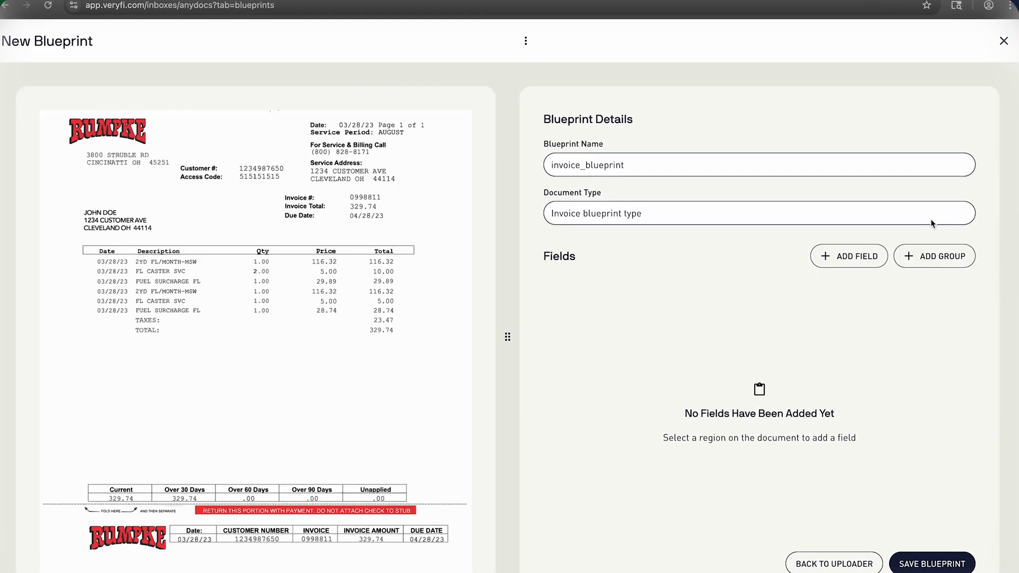
Add a group with JSON key address, description "Address description" and type Object.
left_click(933, 257)
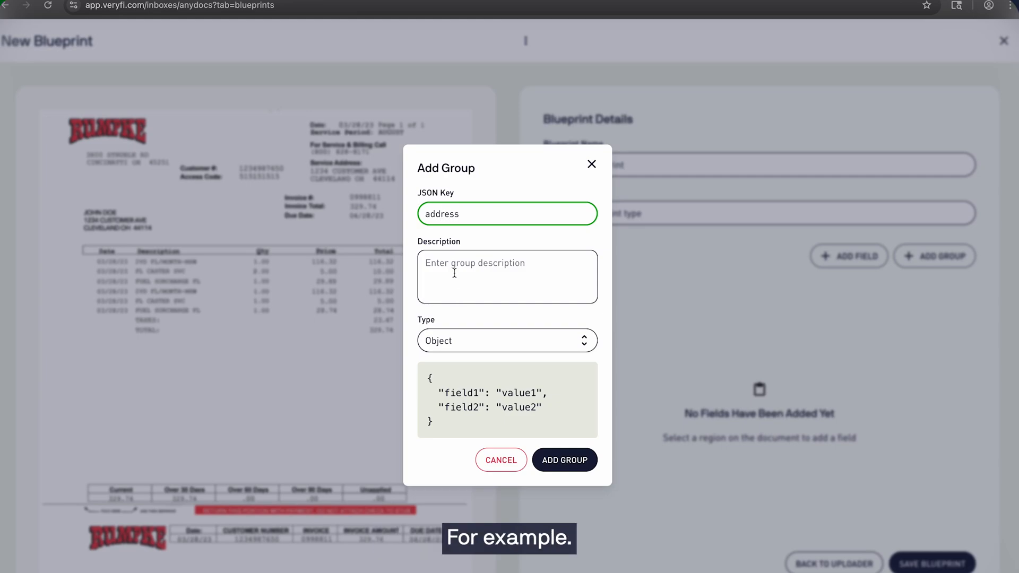
type("ome")
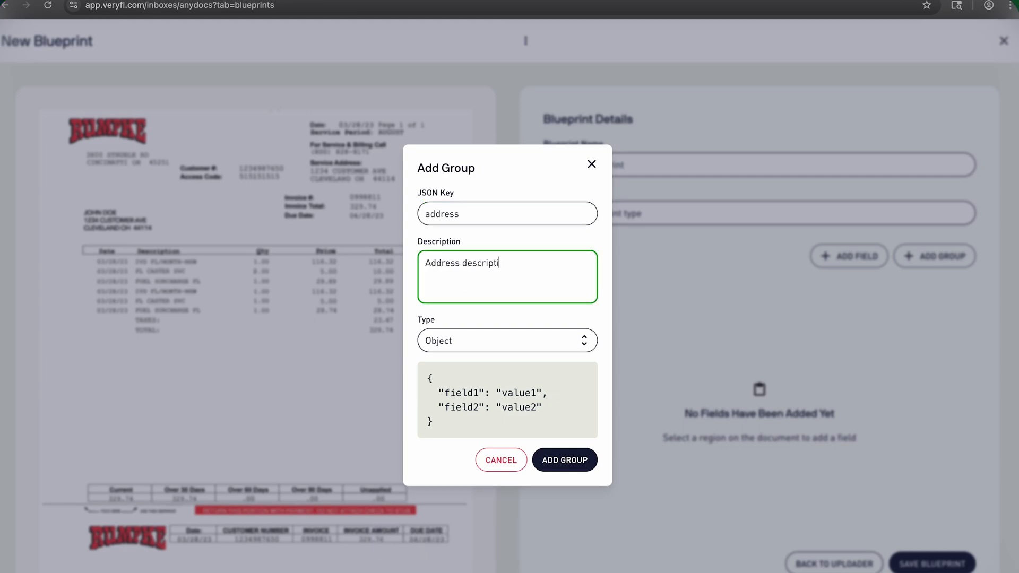
left_click(471, 340)
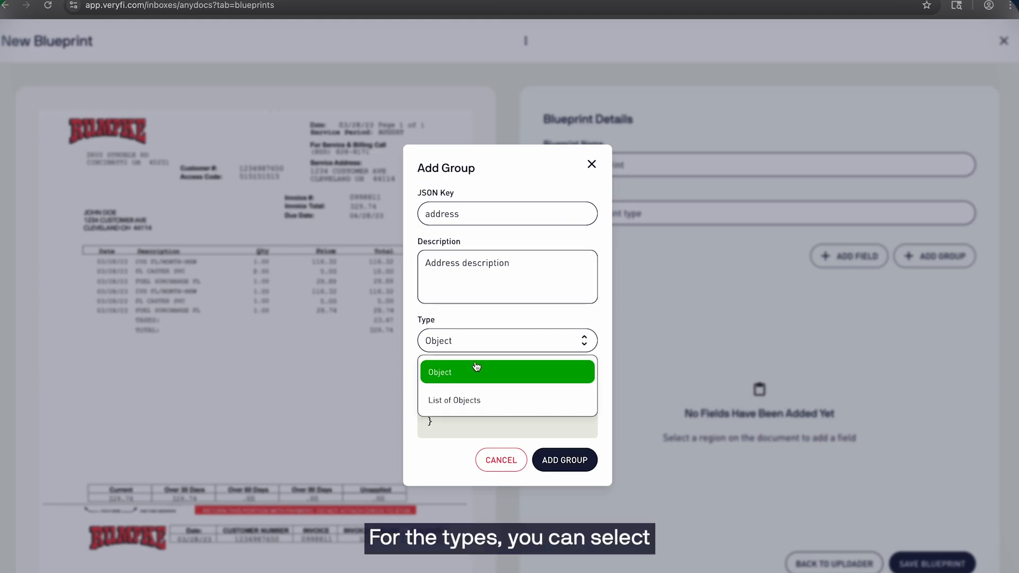
left_click(484, 324)
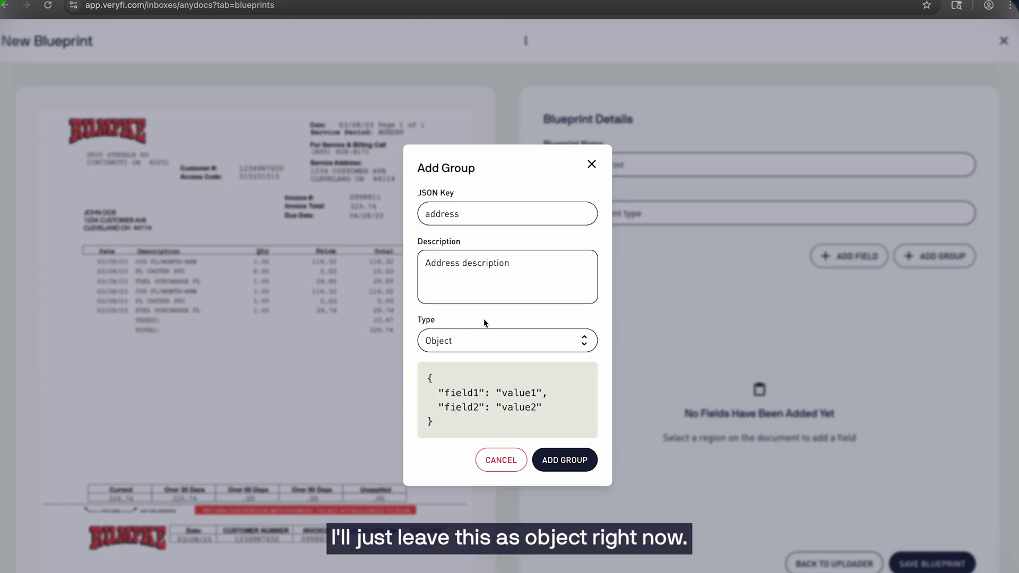
left_click(573, 455)
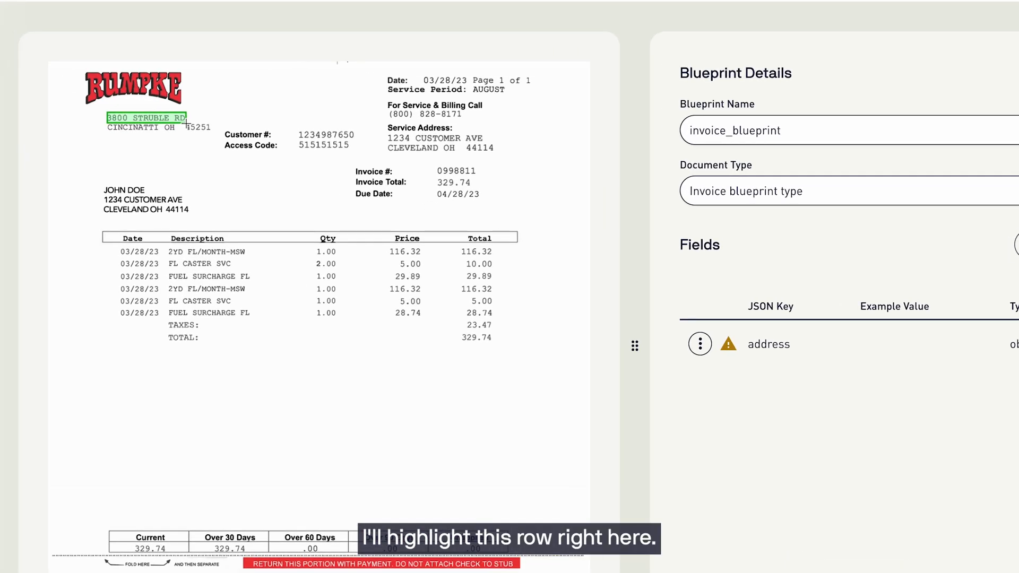
Mark the street line below the upper company logo as a field with JSON key street, keeping its type as str.
left_click_drag(186, 123, 187, 124)
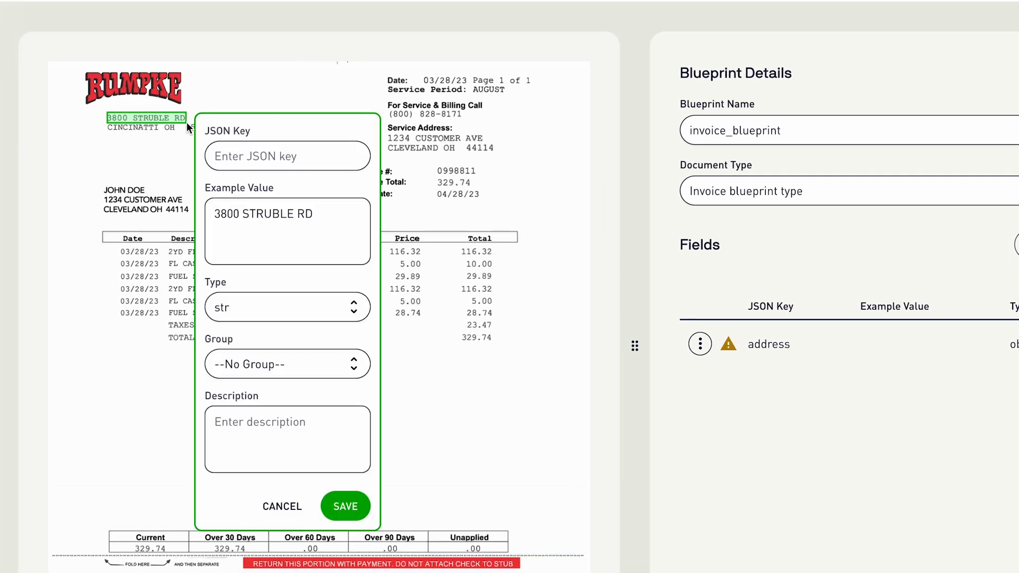
left_click(247, 157)
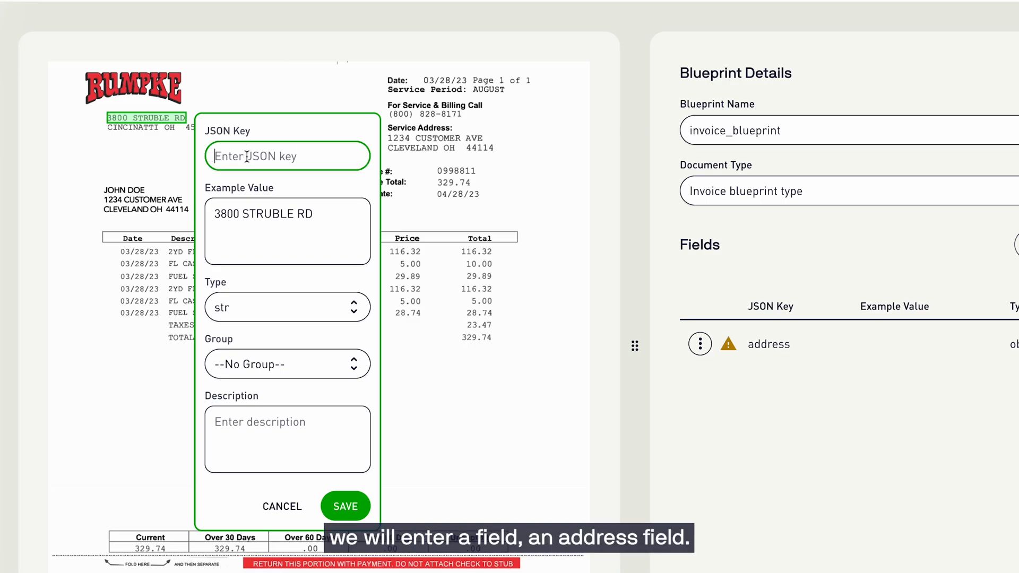
type("street")
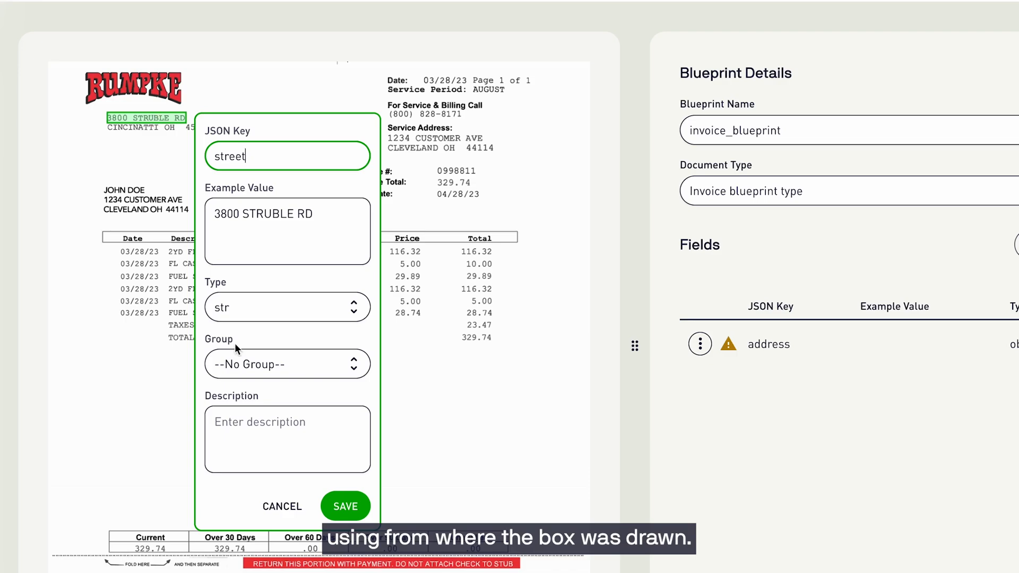
left_click(263, 308)
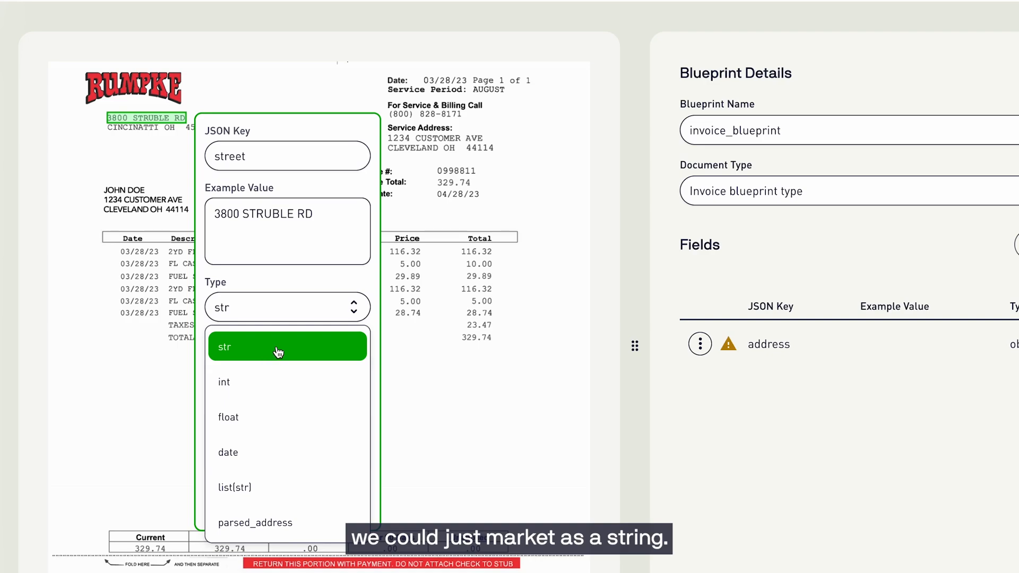
left_click(286, 290)
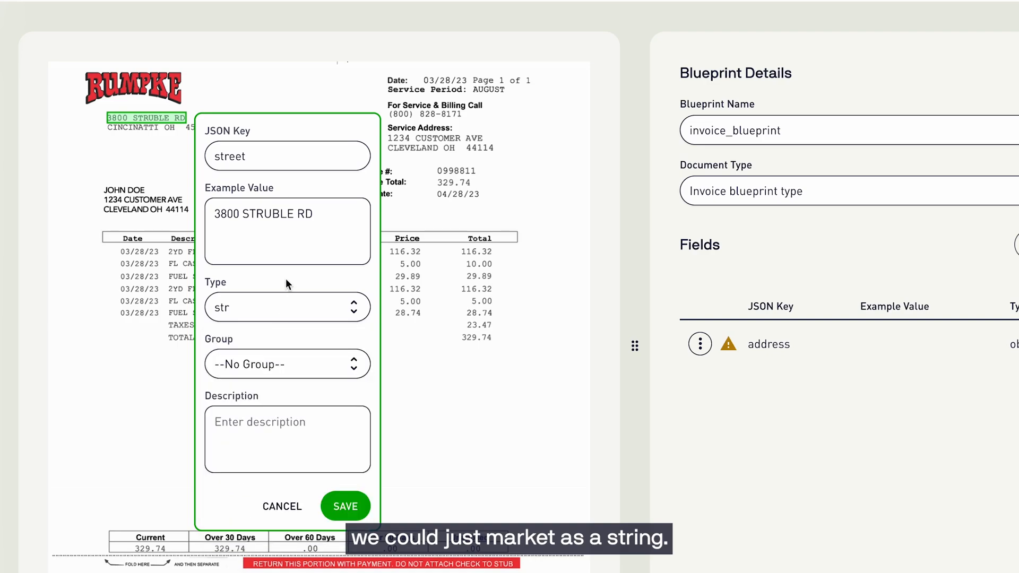
Assign the street field to the address group, describe it as "Street description", and save the field.
left_click(275, 364)
left_click(258, 439)
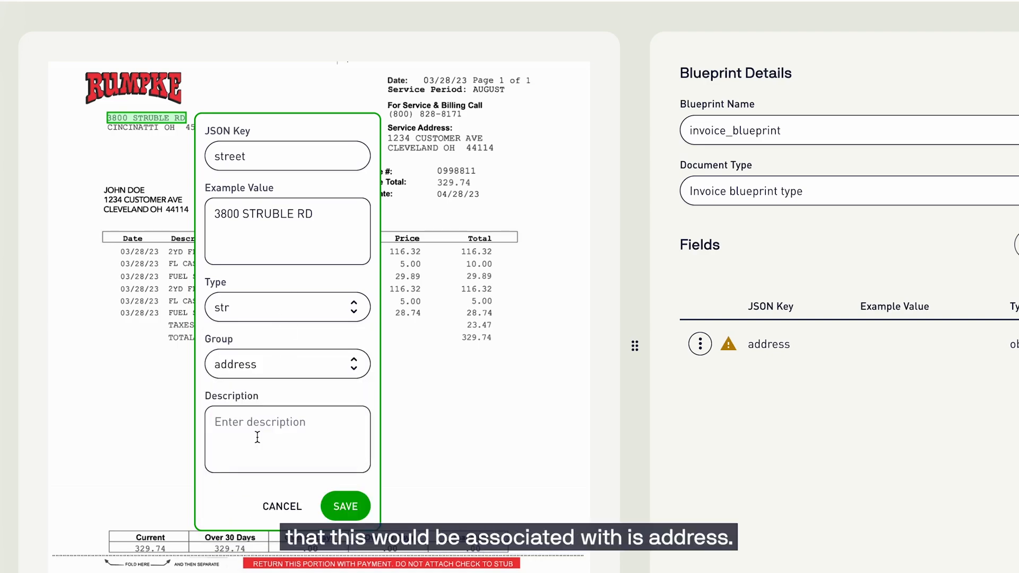
left_click(278, 431)
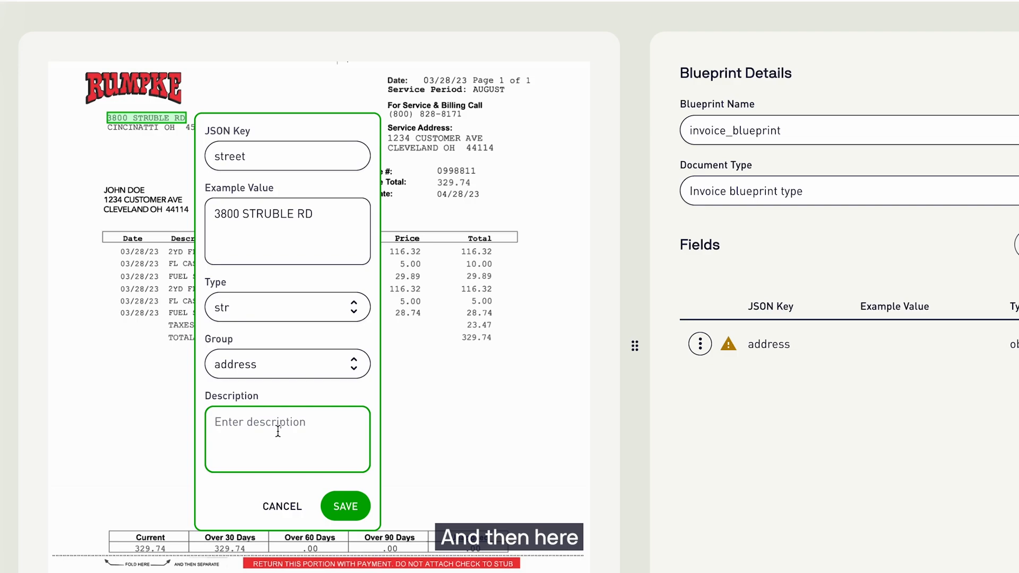
type("Street des")
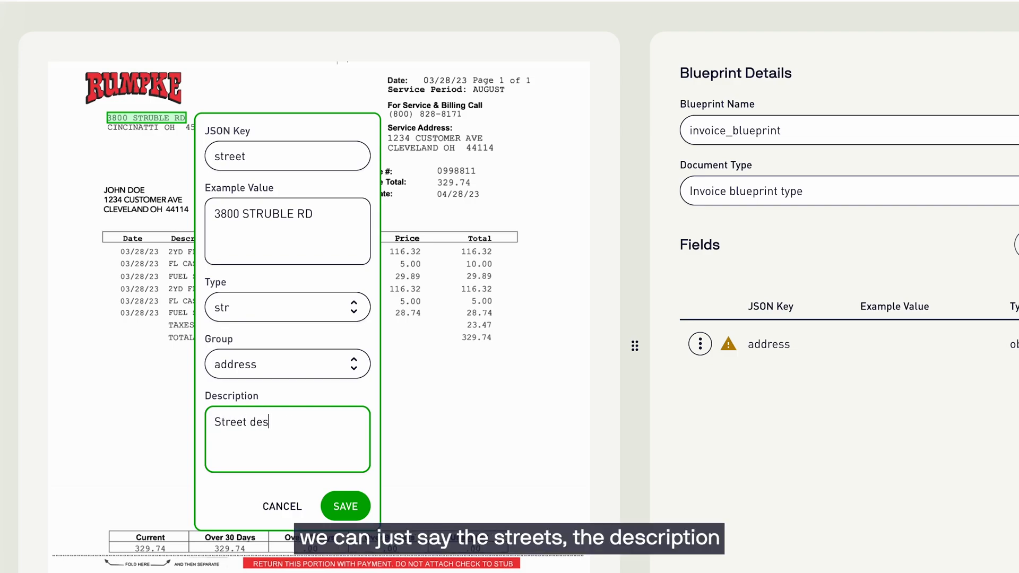
type("cription")
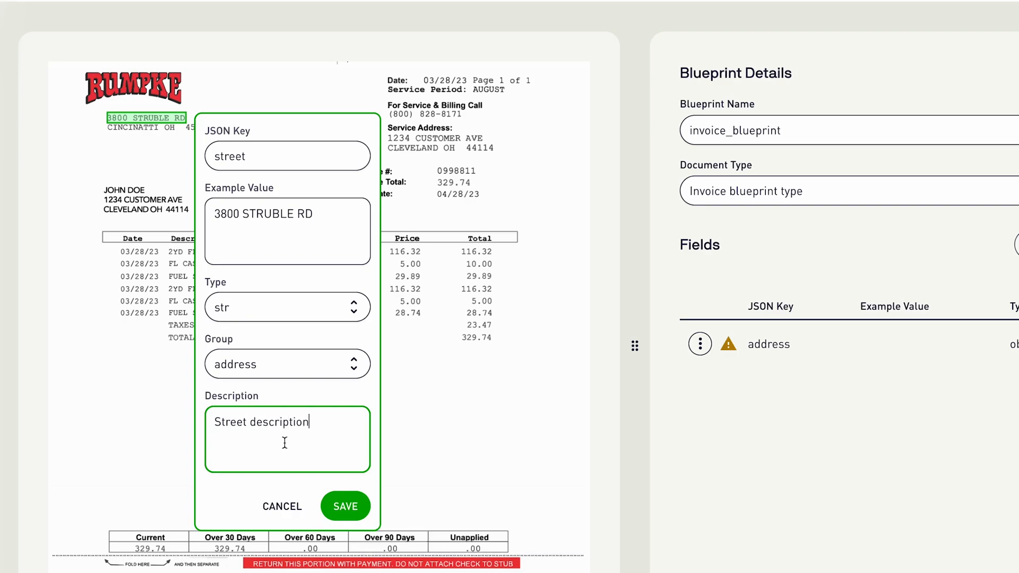
left_click(343, 504)
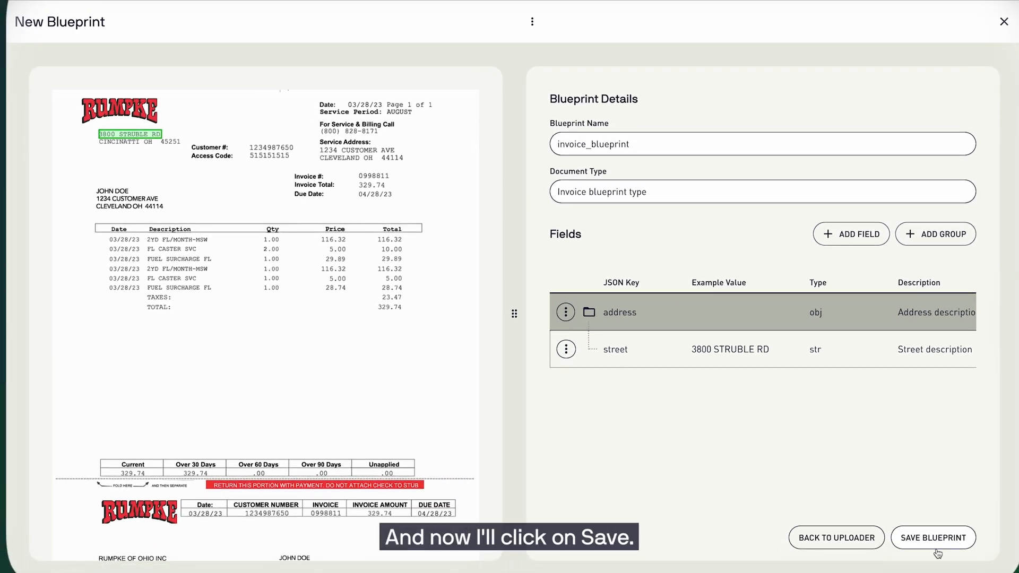
Save the new blueprint and review the saved invoice_blueprint from the blueprint list sorted by source.
left_click(936, 538)
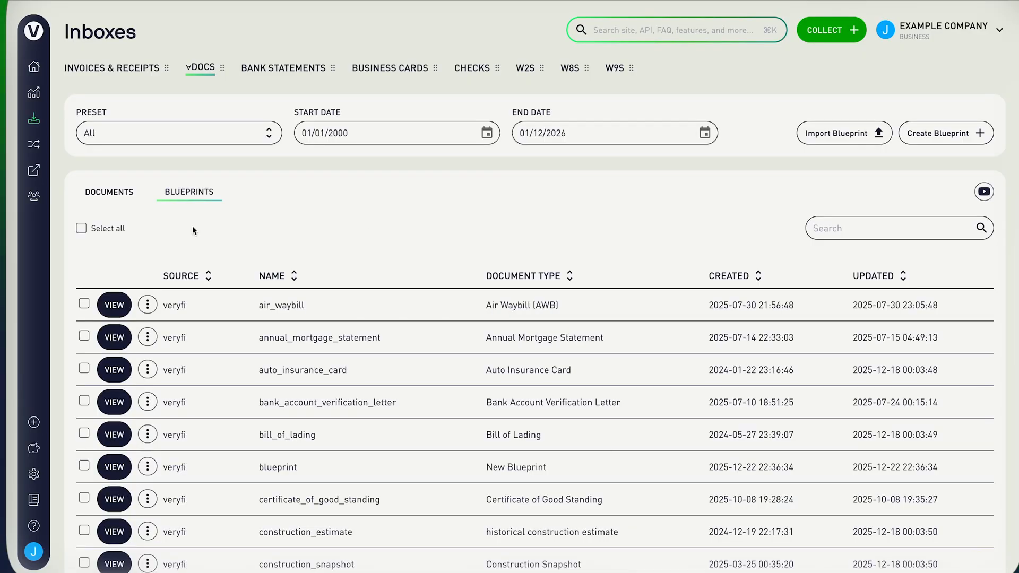
left_click(208, 276)
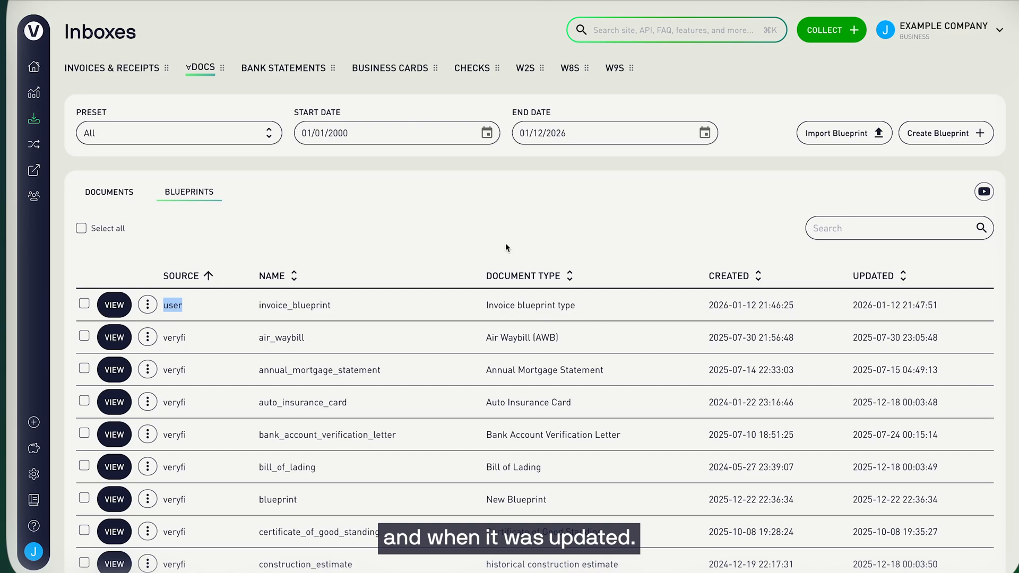
left_click(115, 305)
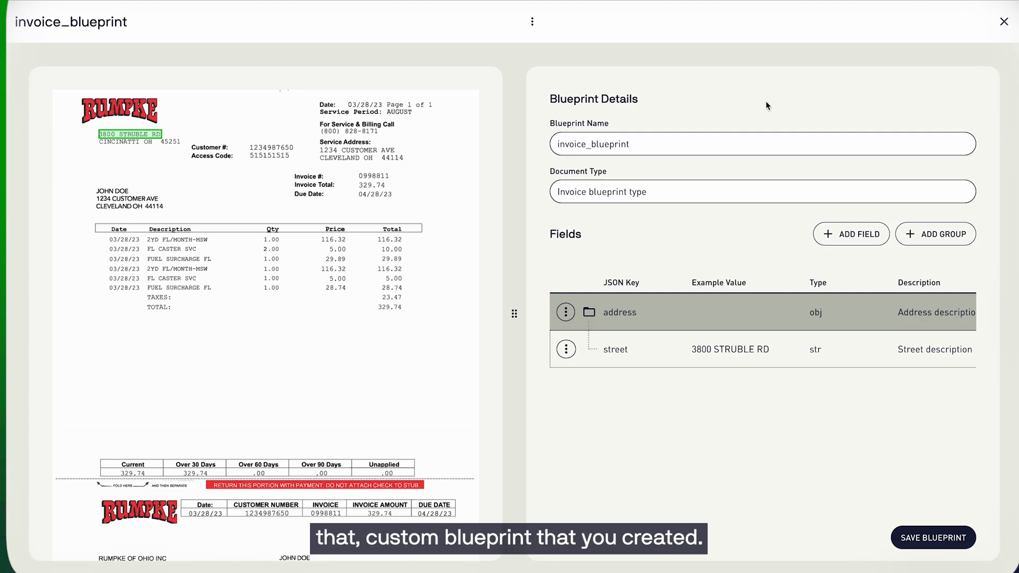
left_click(1004, 24)
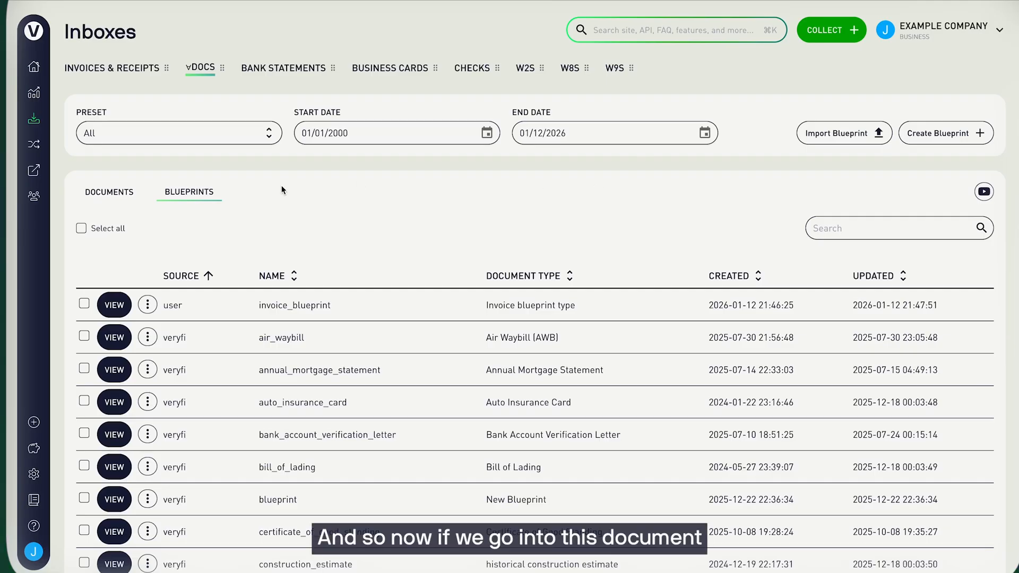
Upload the bank-verification-letter PDF from the inboxes folder to the vDocs documents.
left_click(118, 199)
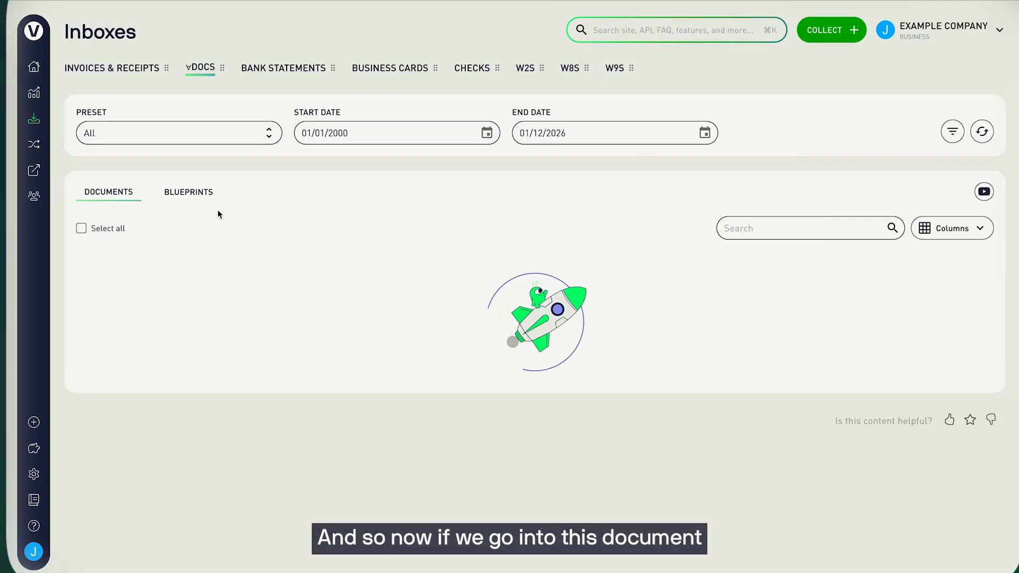
left_click(825, 33)
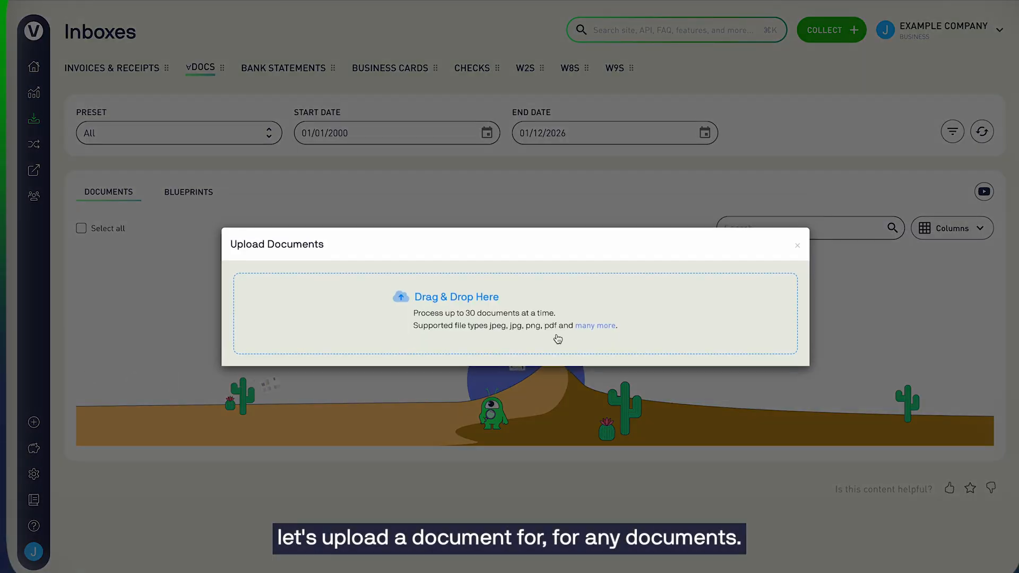
left_click(539, 294)
left_click(565, 212)
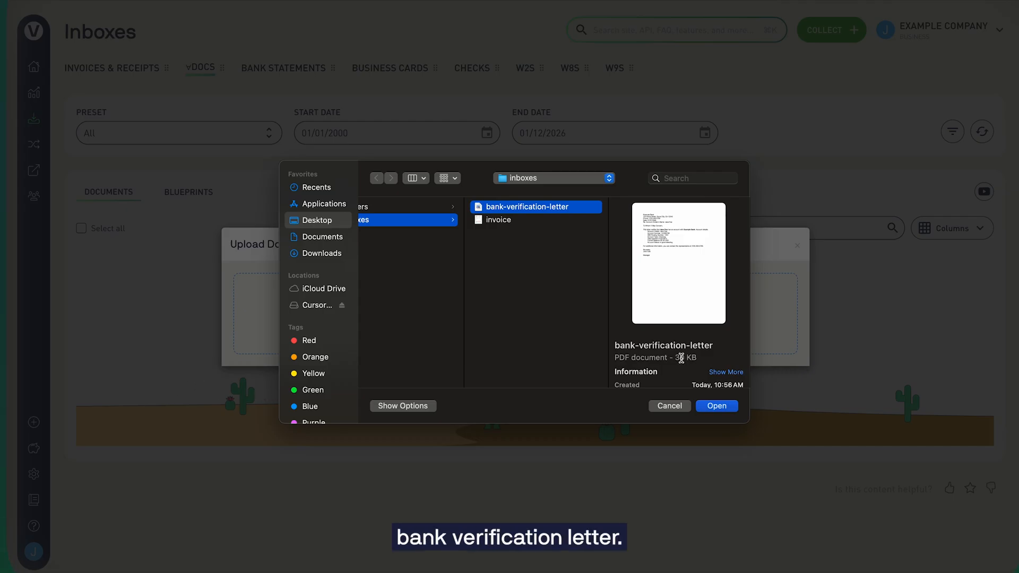
left_click(717, 406)
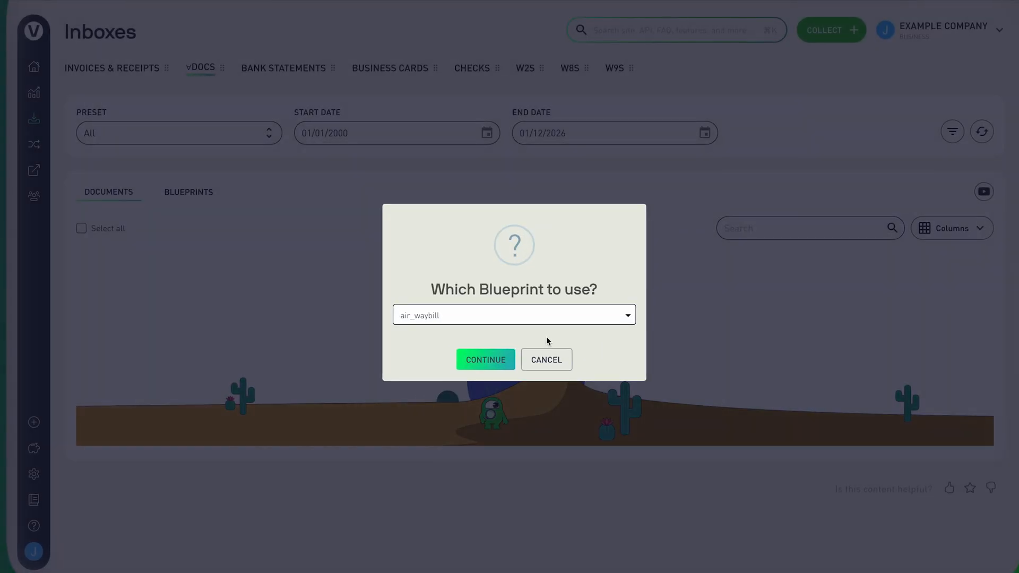
Process the uploaded letter with the bank_account_verification_letter blueprint.
left_click(533, 319)
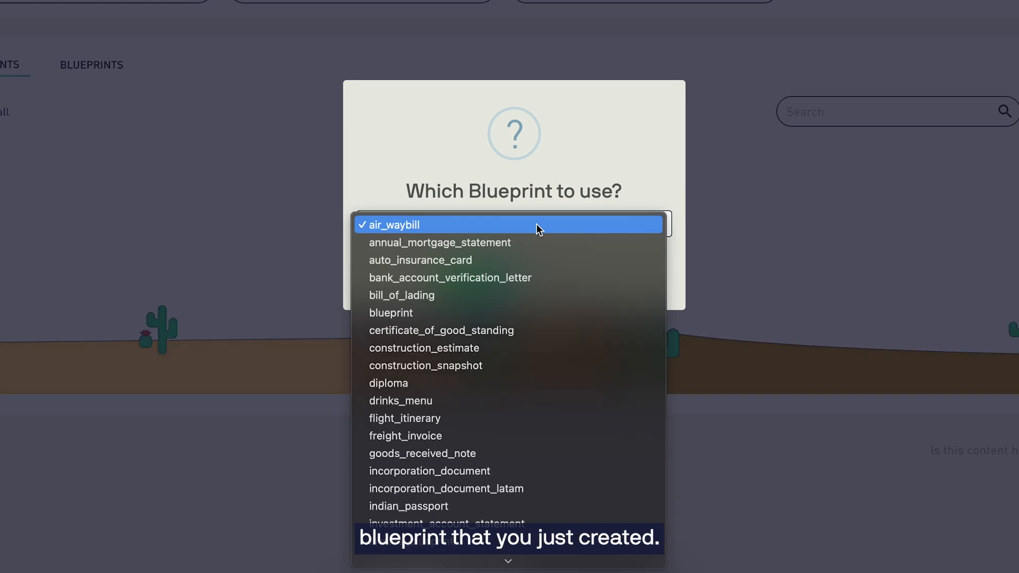
left_click(471, 278)
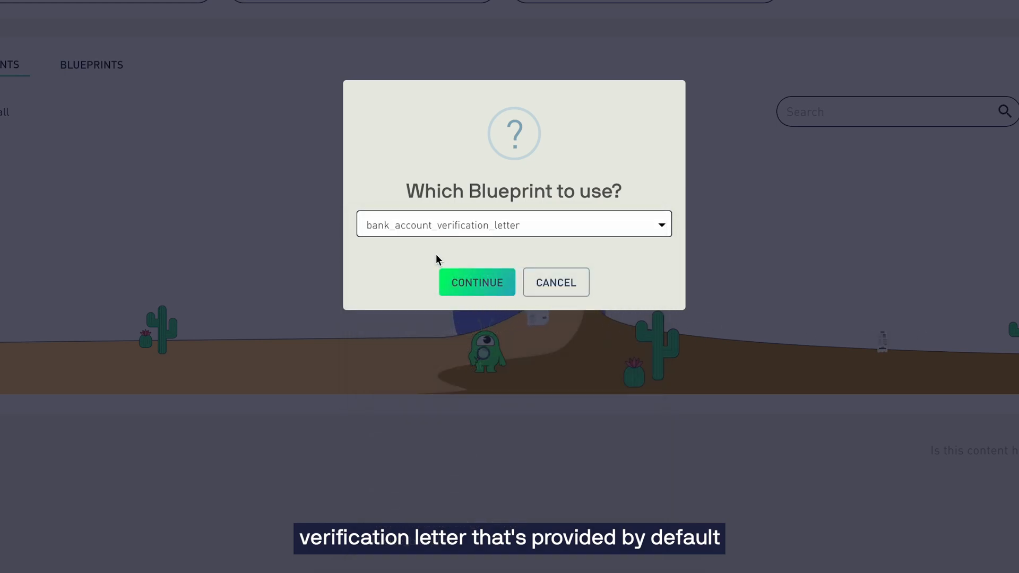
left_click(489, 284)
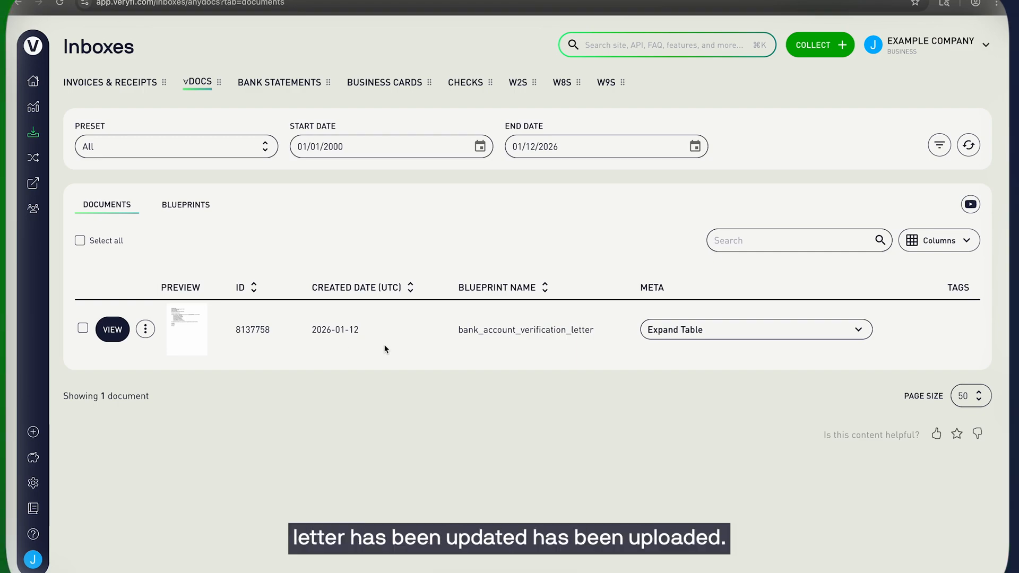
Check the uploaded document's blueprint name and its expanded Meta table in the documents list.
left_click_drag(606, 333, 448, 371)
left_click(471, 341)
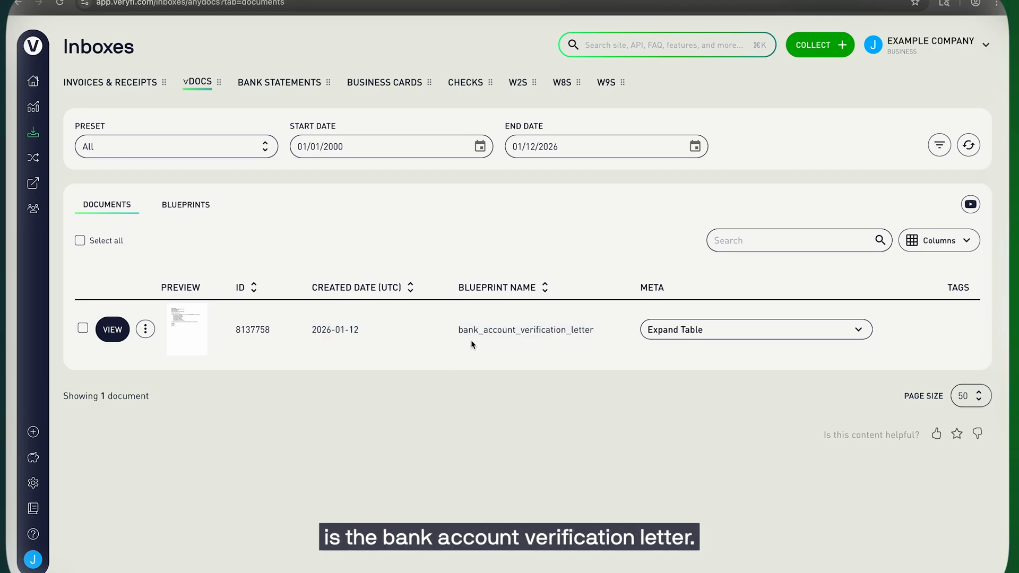
left_click(689, 332)
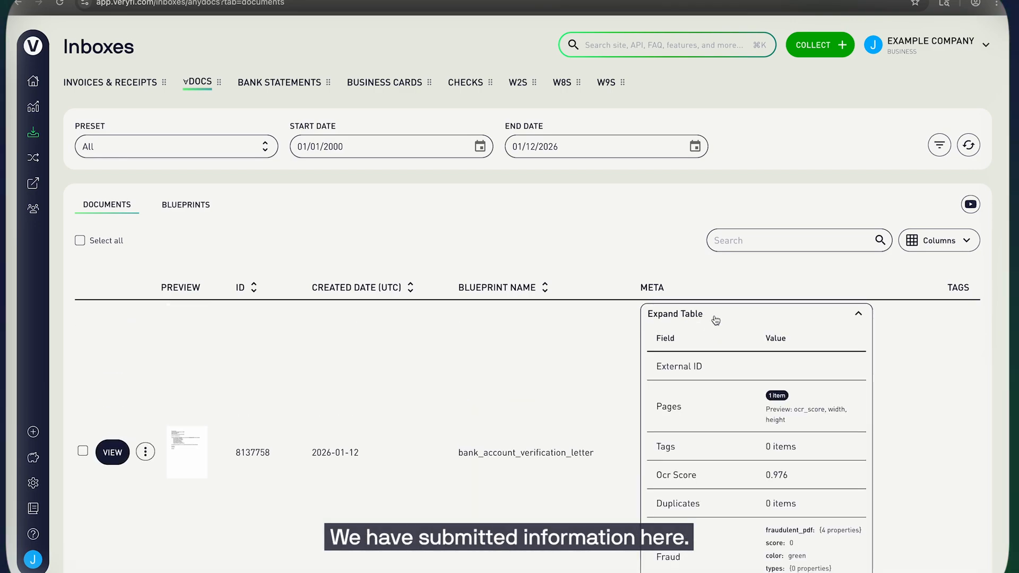
left_click(716, 319)
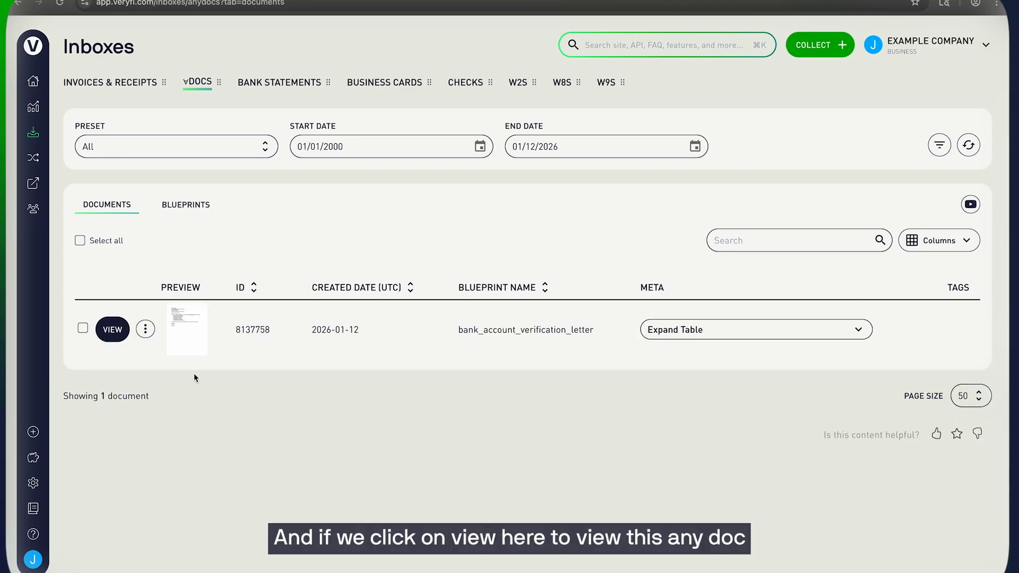
Open the uploaded bank letter and examine its title, document ID, options menu and highlighted bank address.
left_click(118, 330)
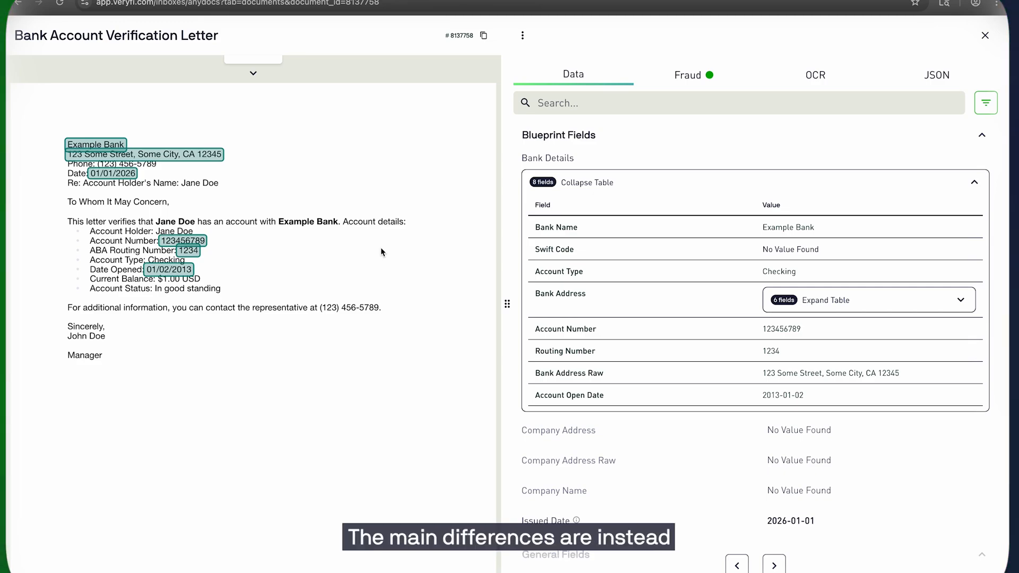
triple_click(146, 34)
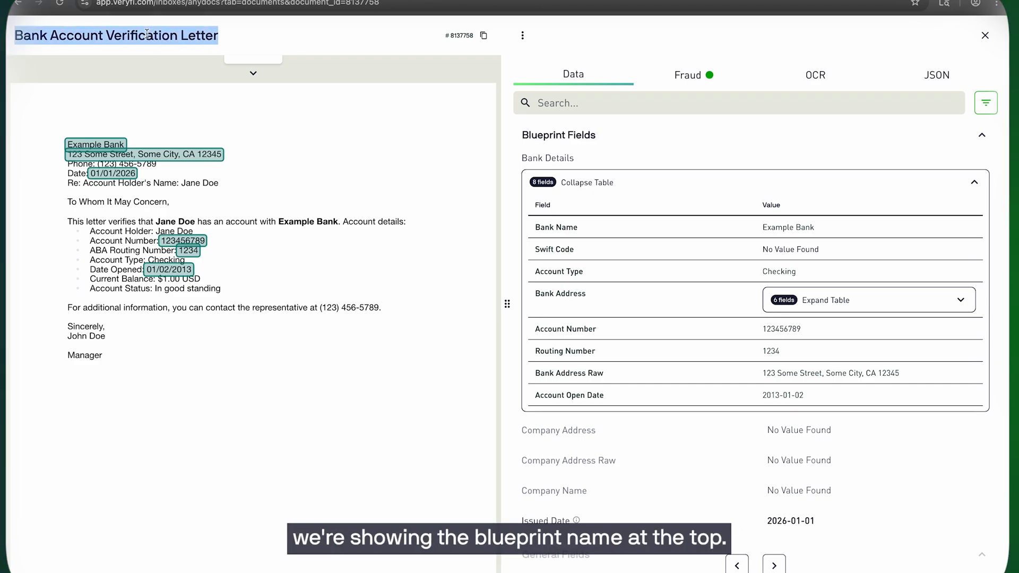
left_click(254, 34)
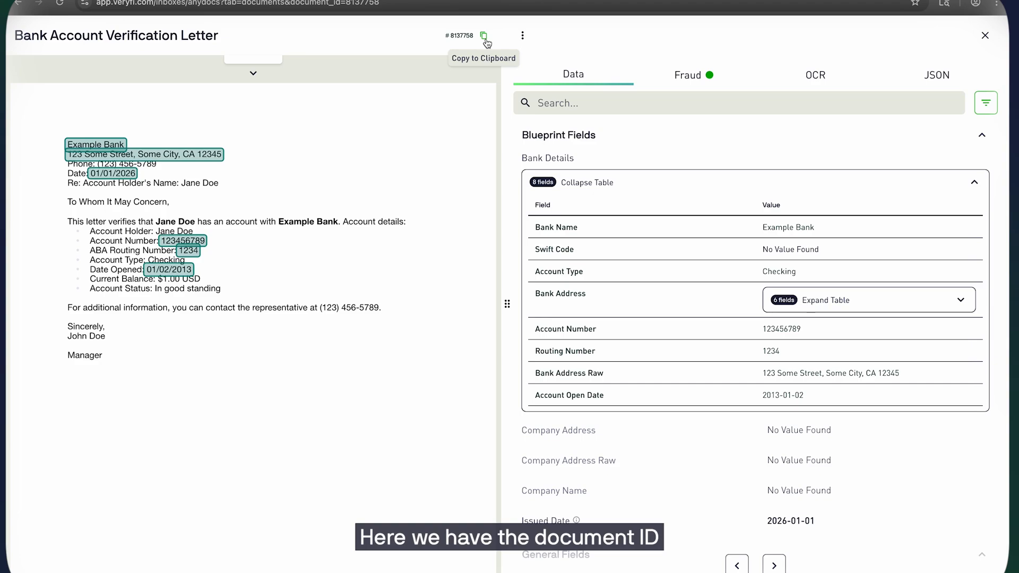
left_click(523, 37)
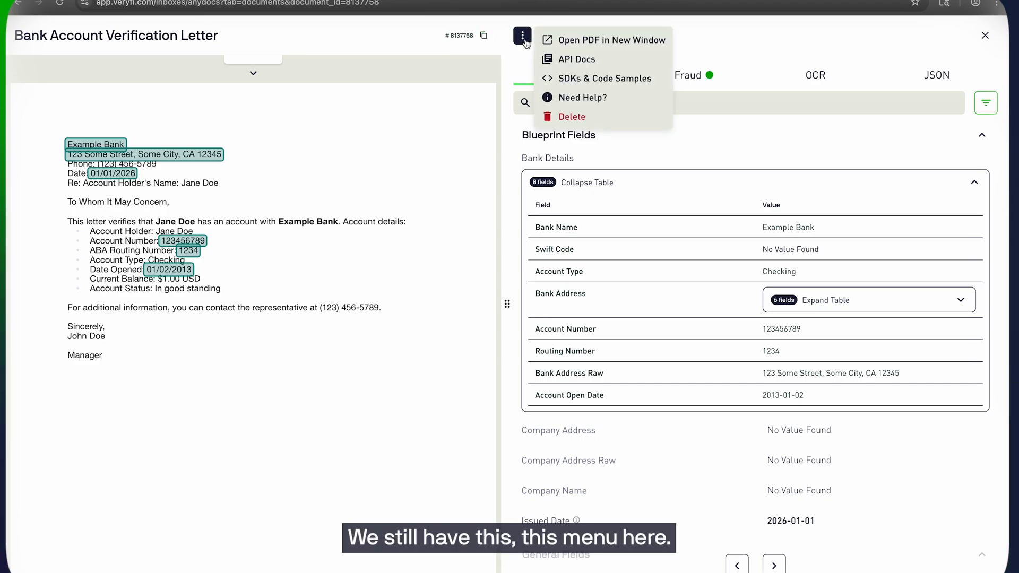
left_click(717, 44)
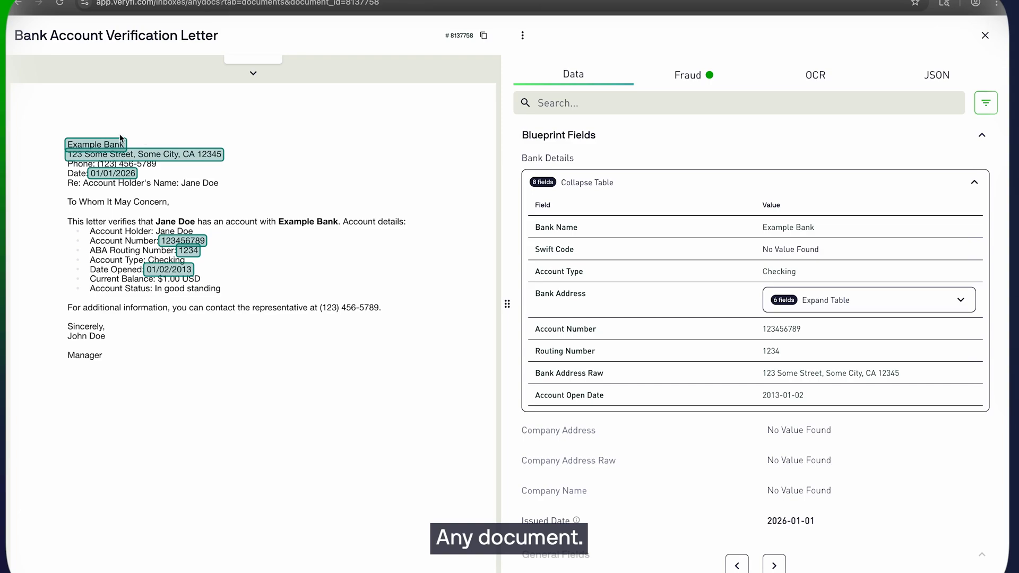
left_click(119, 154)
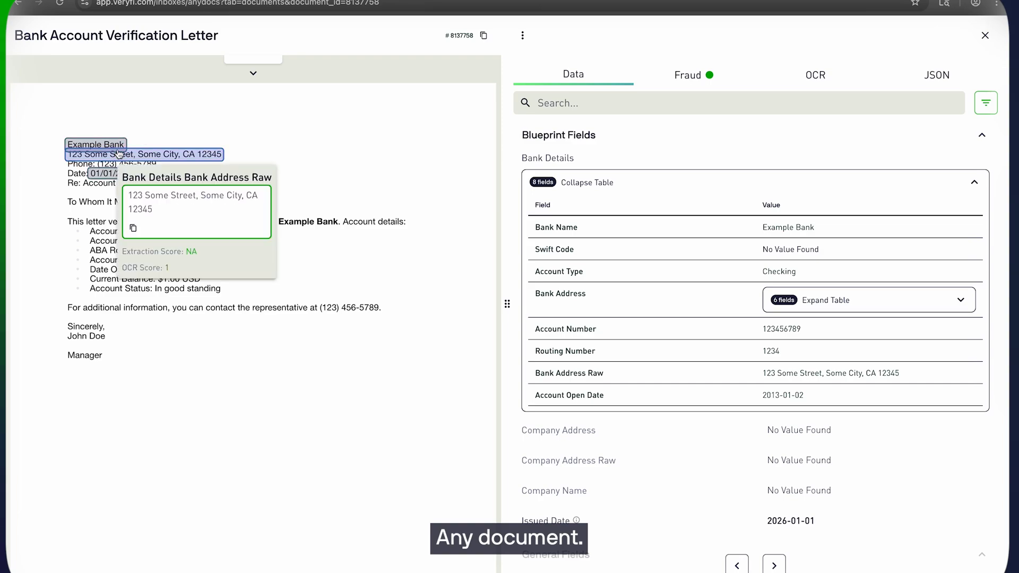
left_click(332, 161)
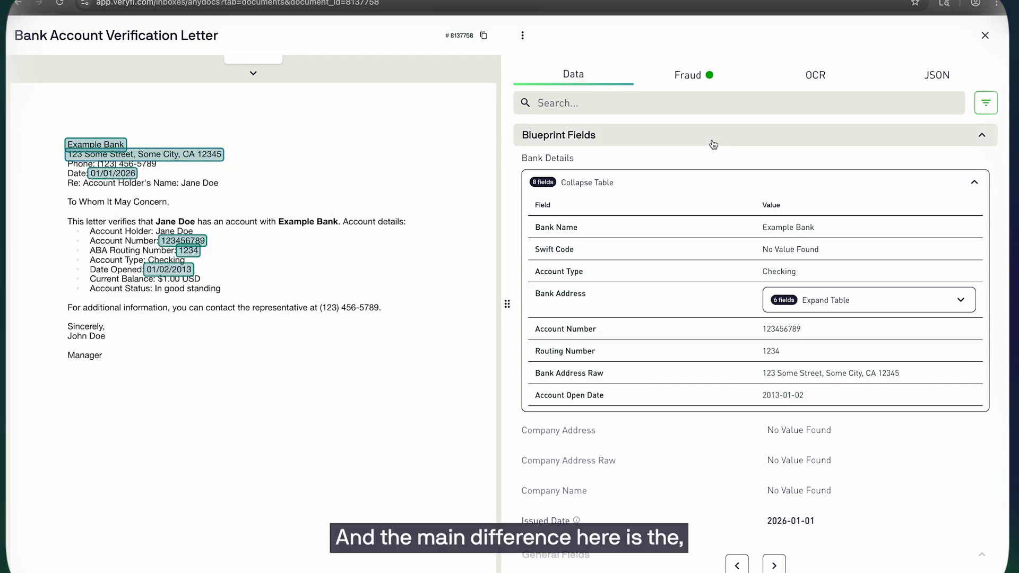
Collapse the Blueprint Fields section and look through the General Fields, Meta and Fraud sections.
left_click(636, 142)
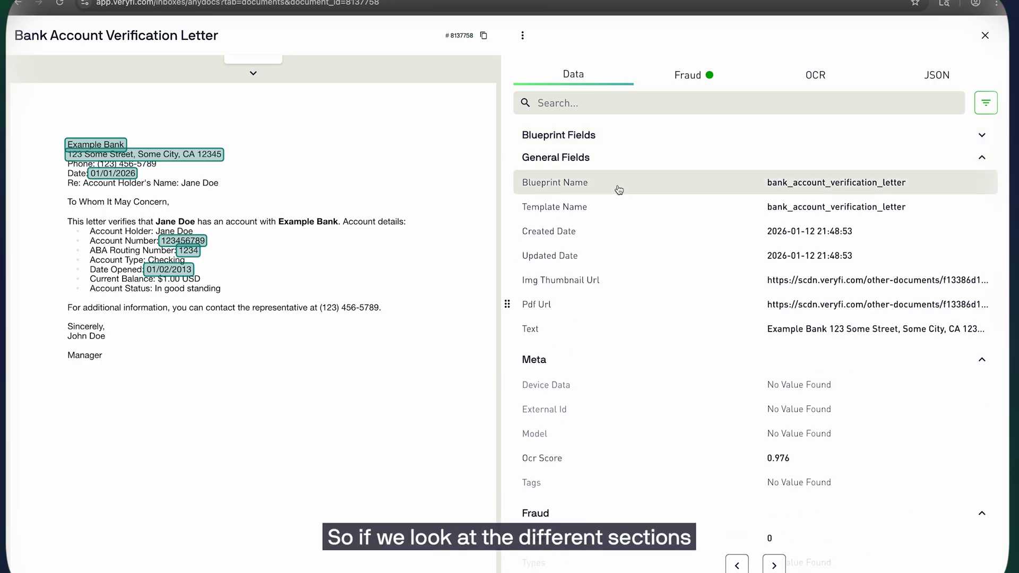
scroll(568, 313, "down", 1)
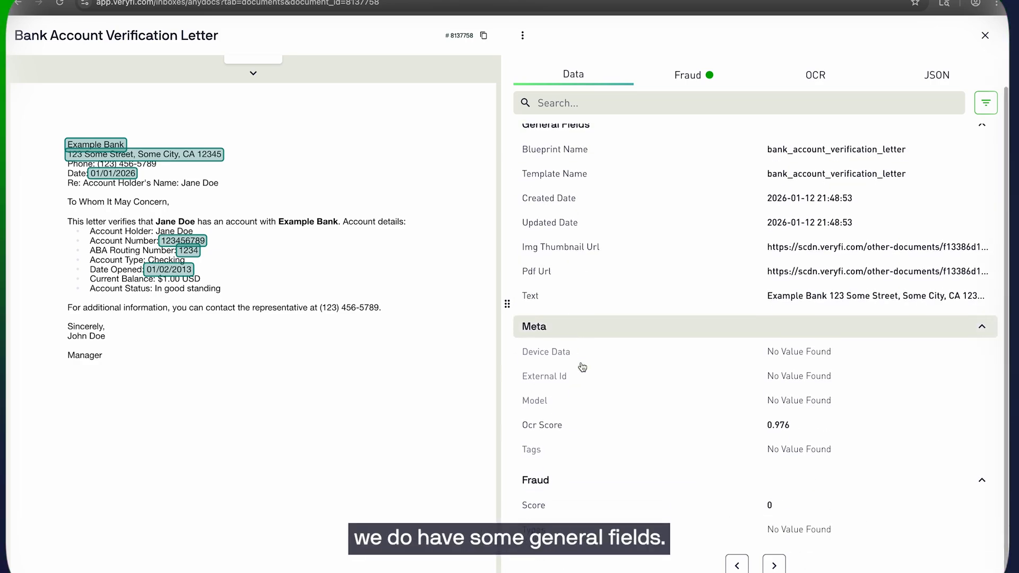
scroll(527, 462, "up", 1)
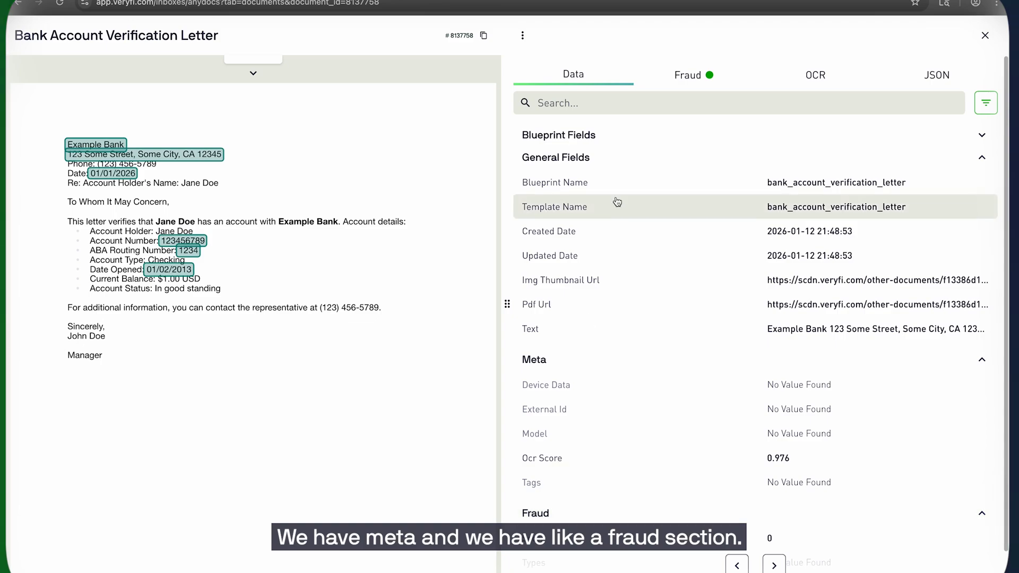
Expand Blueprint Fields and its nested Bank Address table for inspection, and collapse the Bank Details table.
left_click(590, 137)
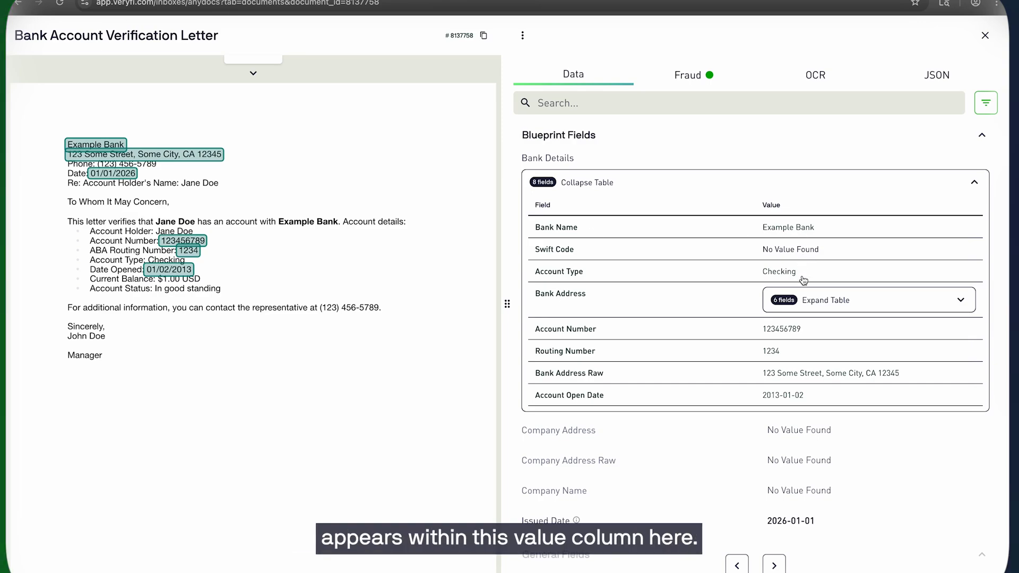
left_click(788, 307)
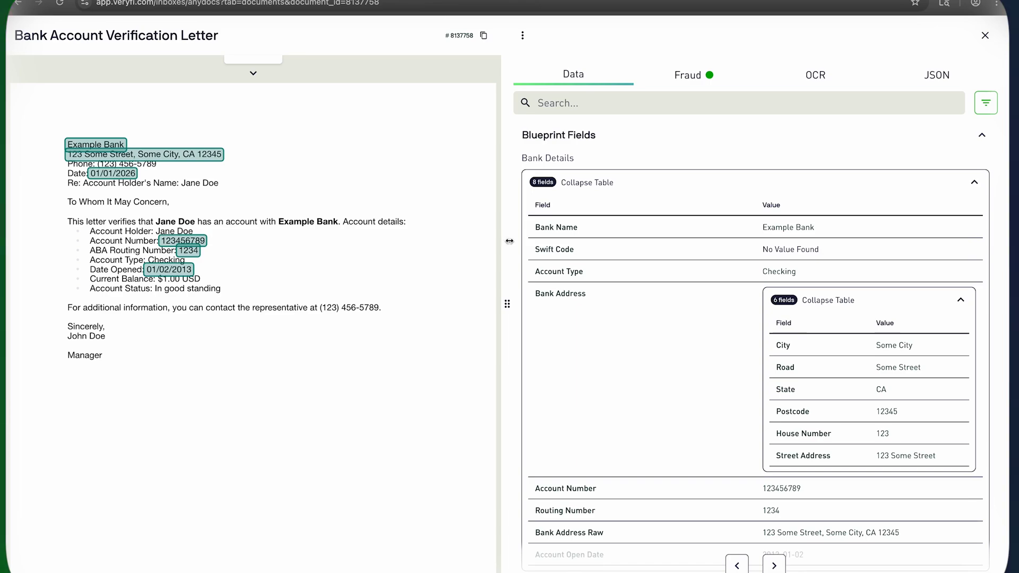
left_click(777, 189)
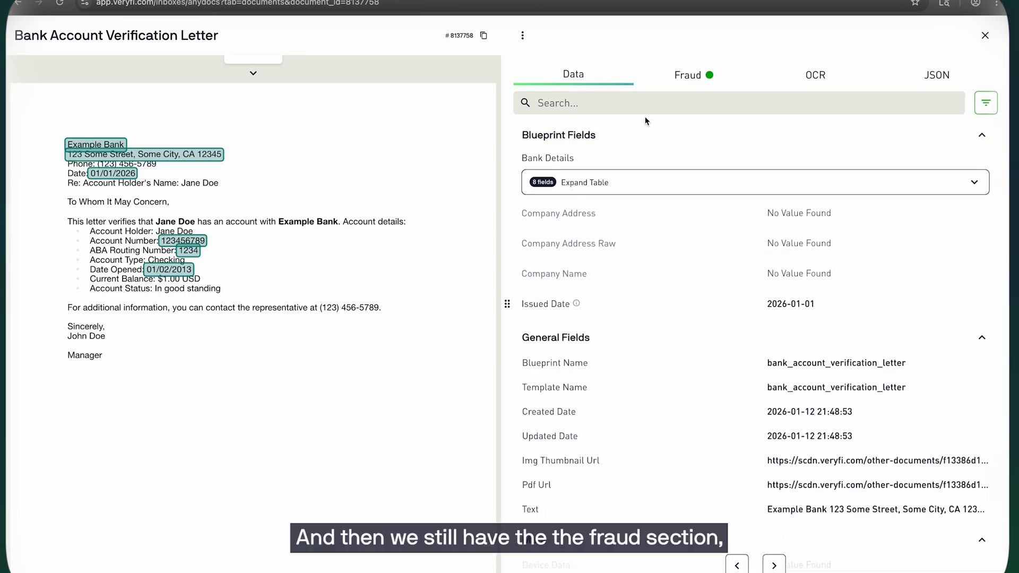
Examine the letter's fraud analysis, OCR text and JSON output.
left_click(683, 85)
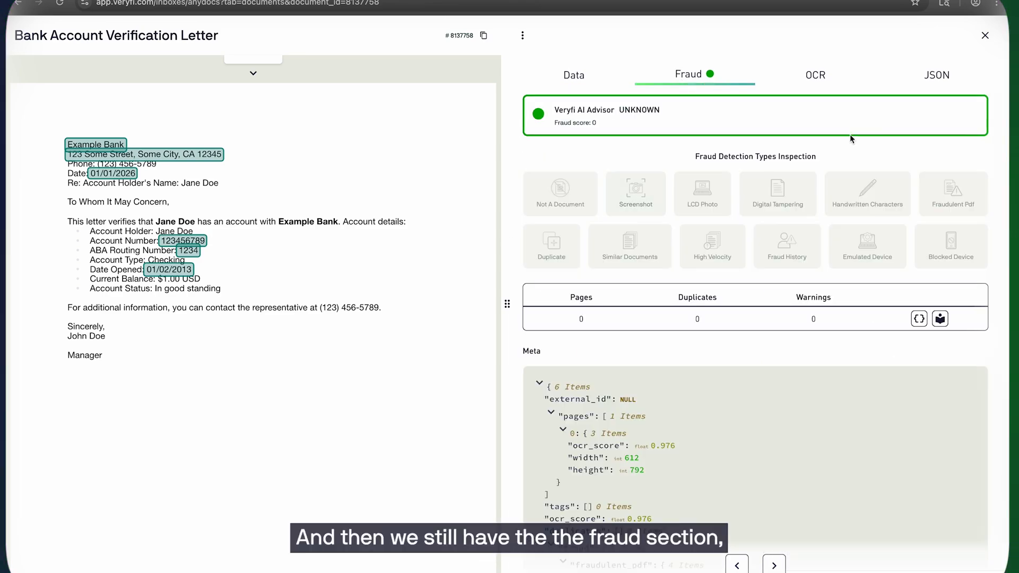
left_click(817, 79)
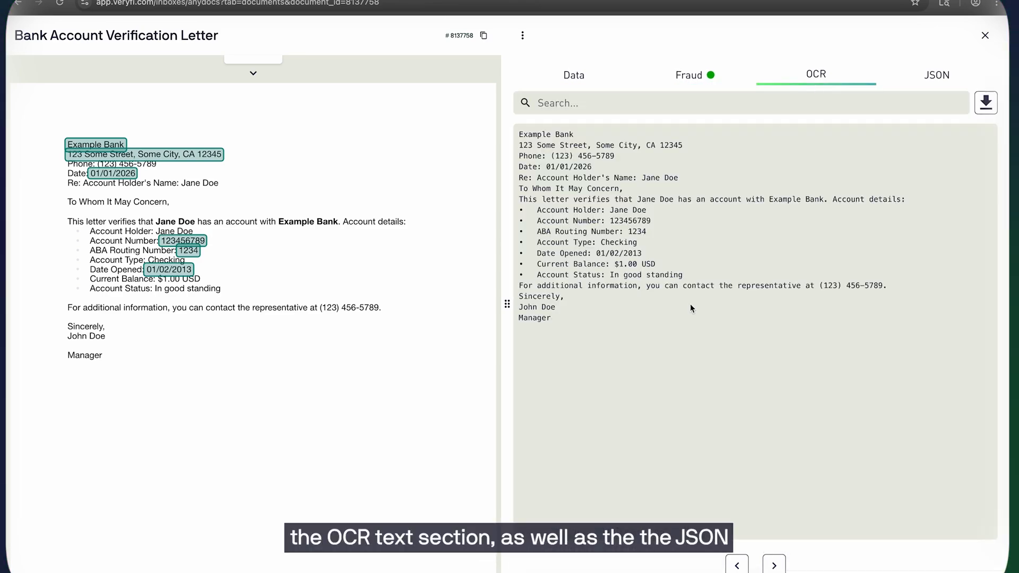
left_click(938, 78)
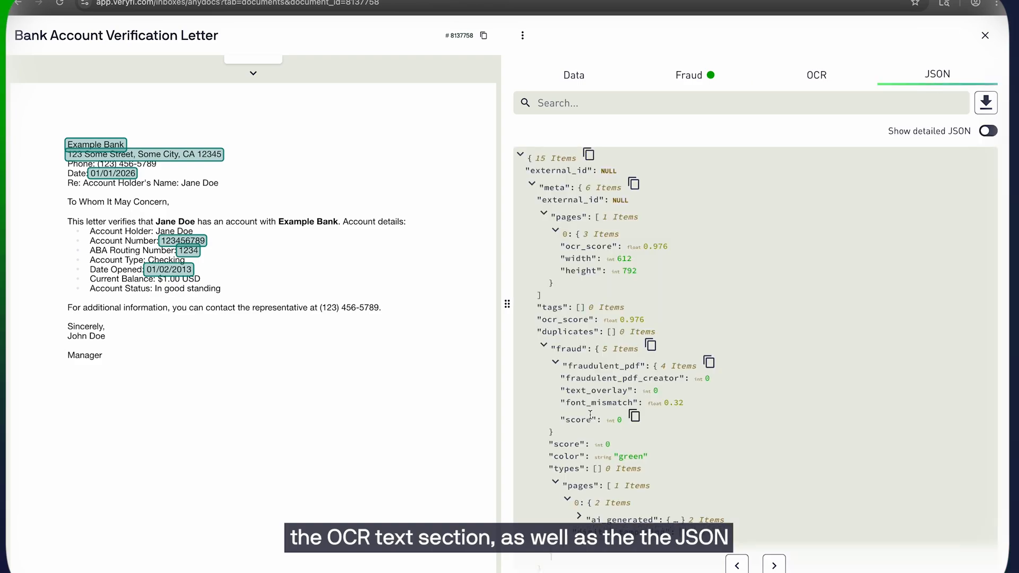